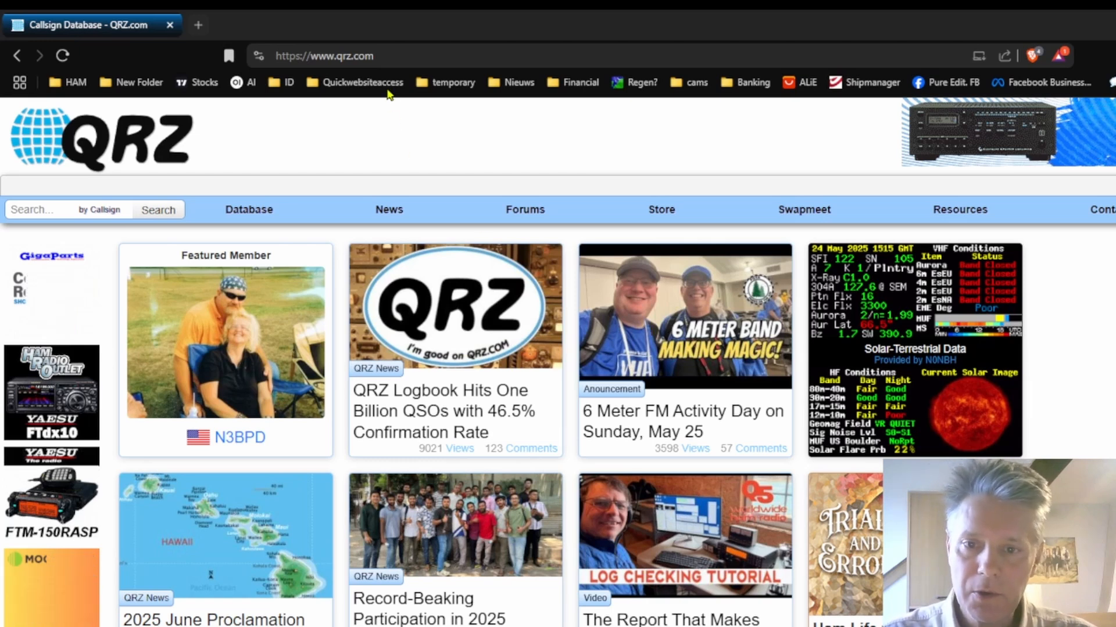
- Download com0com-2.2.2.0-x64-fre-signed.zip from its sourceforge.net download address and show the file in the Downloads folder
{"action": "left_click", "coordinate": [410, 56]}
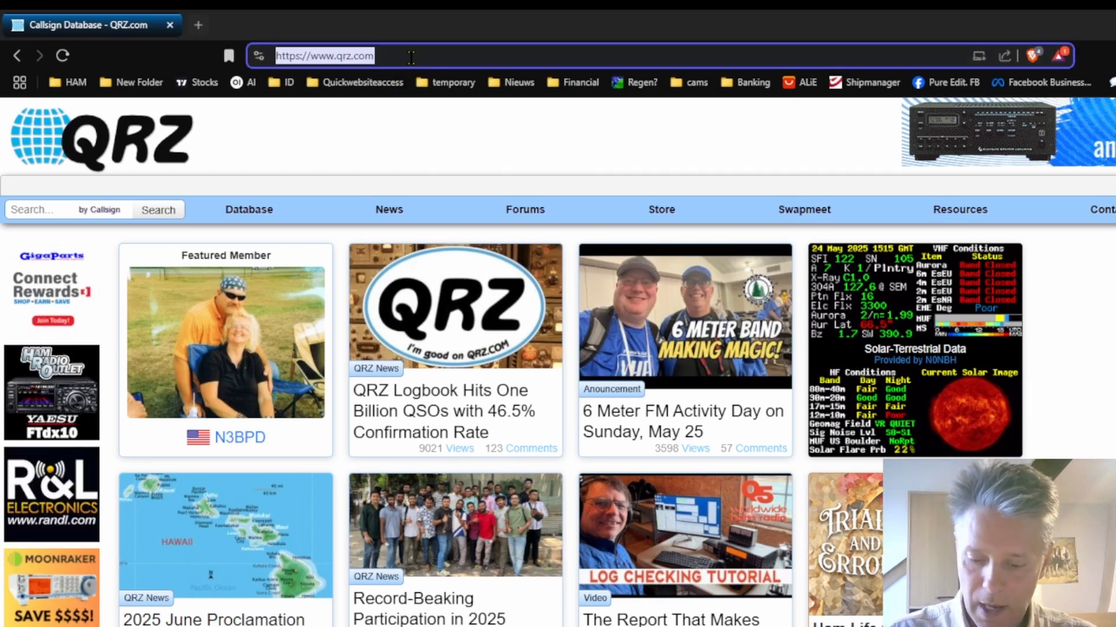
{"action": "type", "text": "https://sourceforge.net/projects/com0com/files/com0com/2.2.2.0/com0com-2.2.2.0-x64-fre-signed.zip/download"}
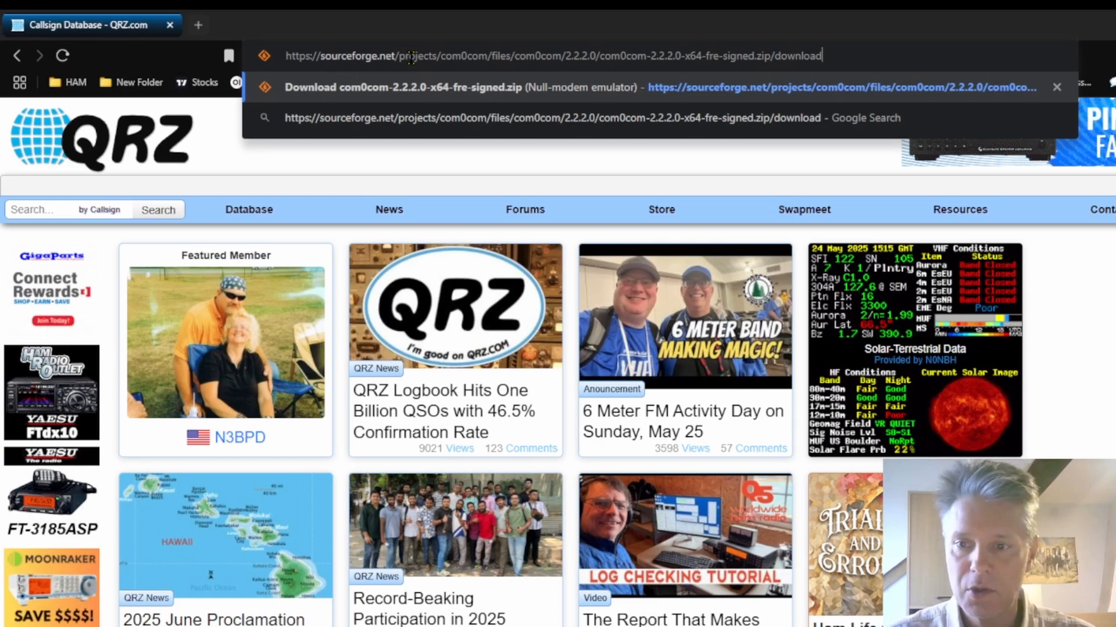
{"action": "key", "text": "Return"}
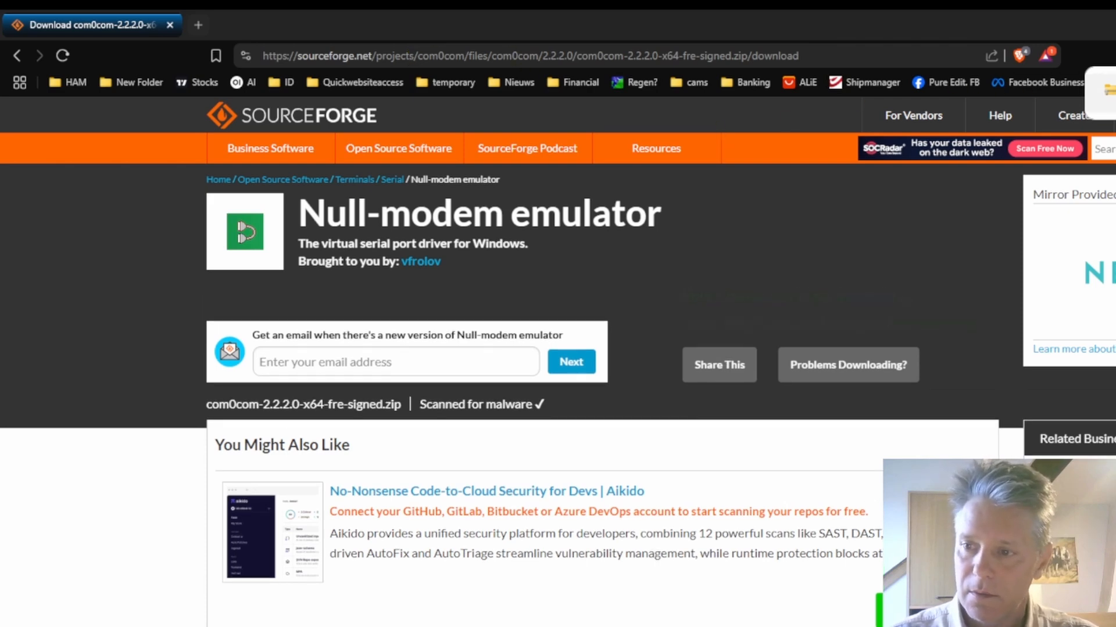
{"action": "left_click", "coordinate": [1108, 90]}
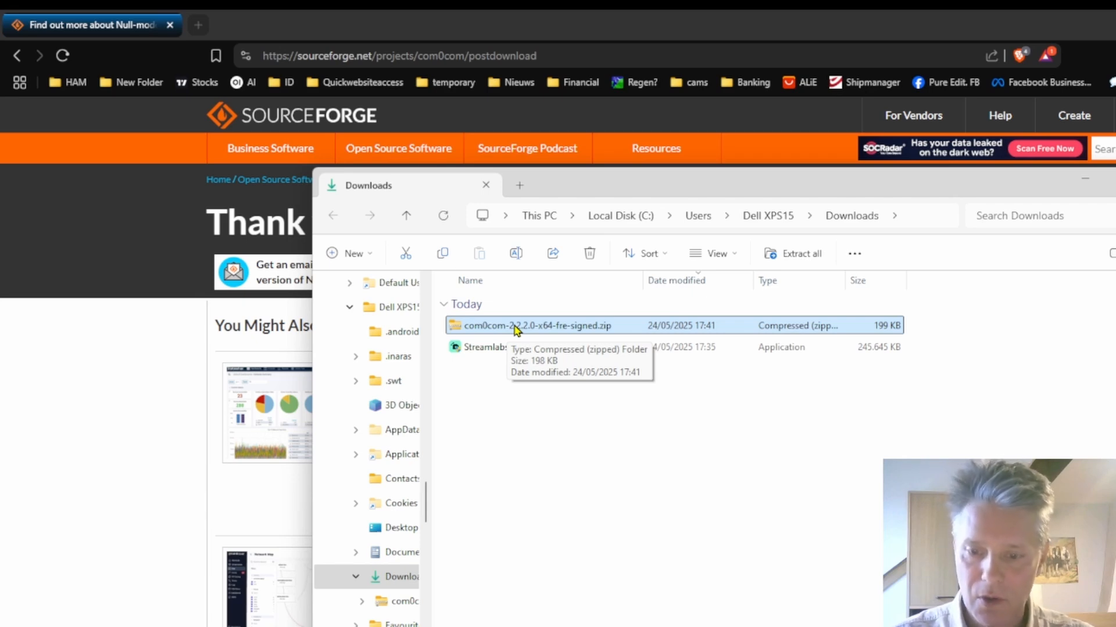
- Extract com0com-2.2.2.0-x64-fre-signed.zip into the suggested folder of the same name in Downloads
{"action": "left_click", "coordinate": [515, 327]}
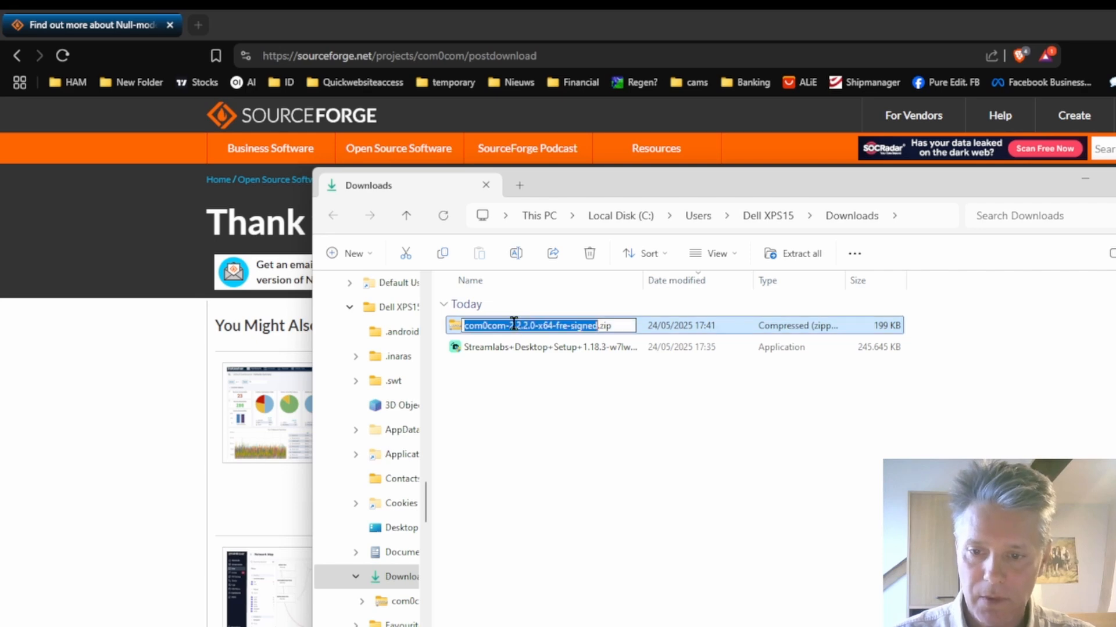
{"action": "left_click", "coordinate": [454, 330]}
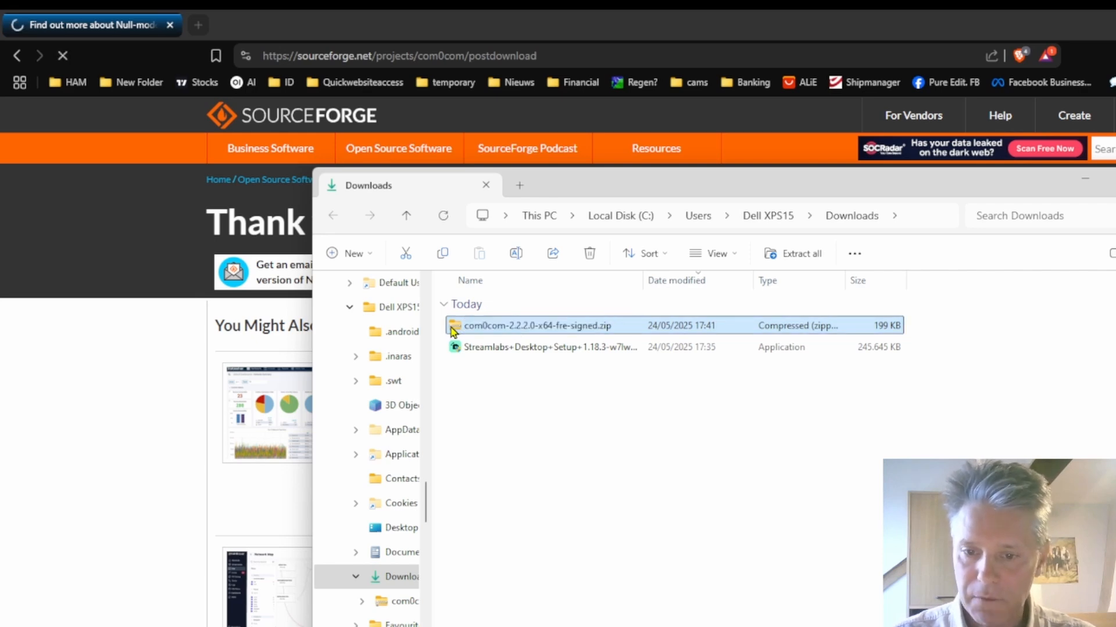
{"action": "right_click", "coordinate": [454, 330]}
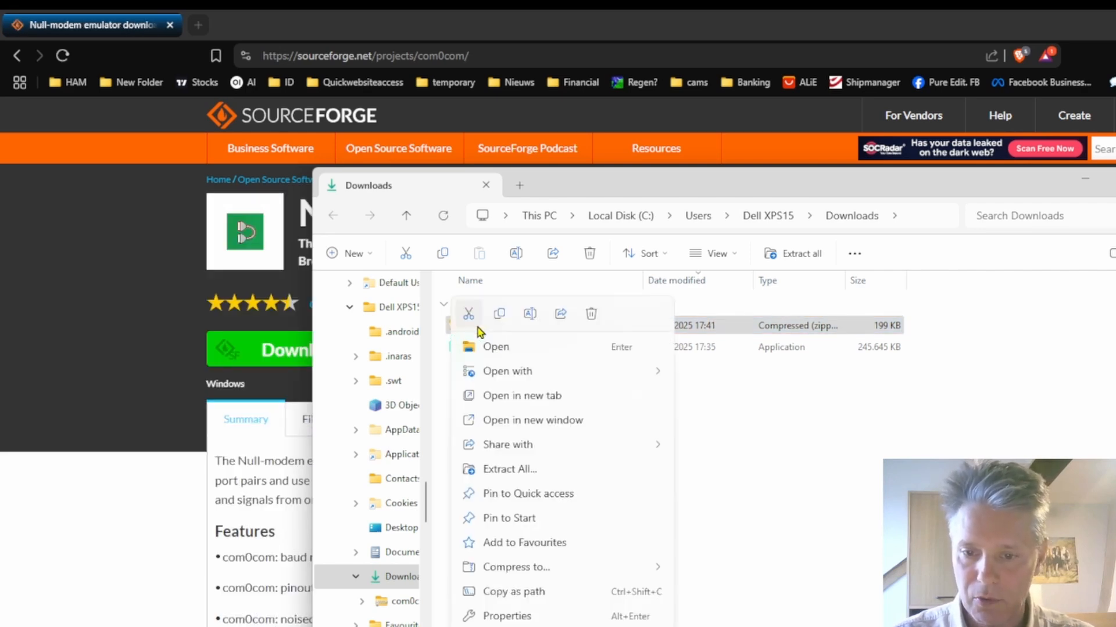
{"action": "left_click", "coordinate": [514, 470]}
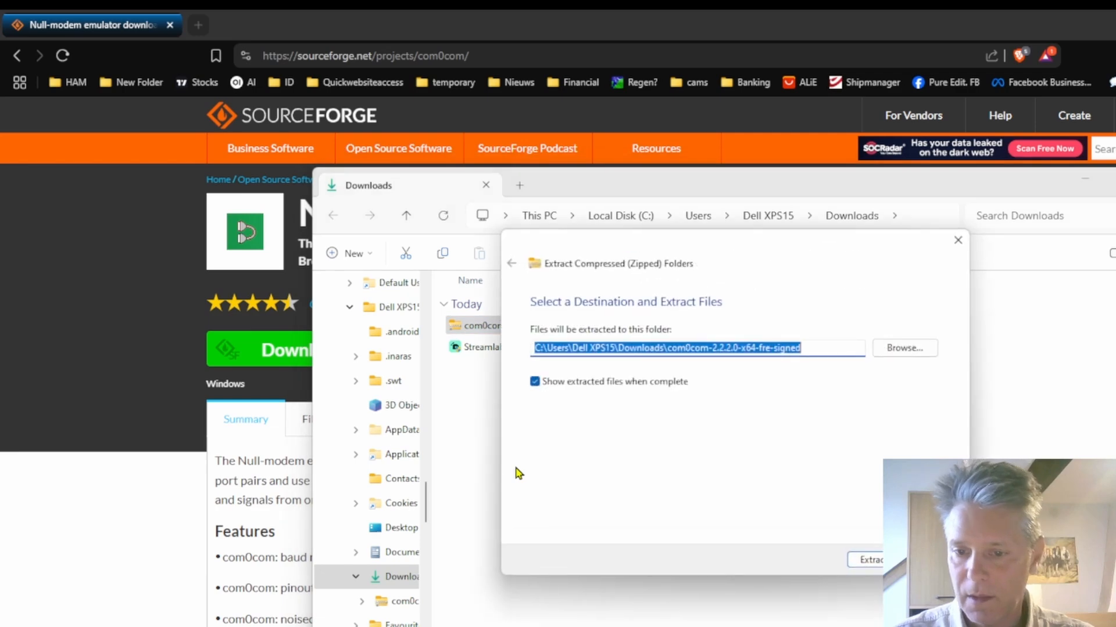
{"action": "left_click", "coordinate": [869, 560]}
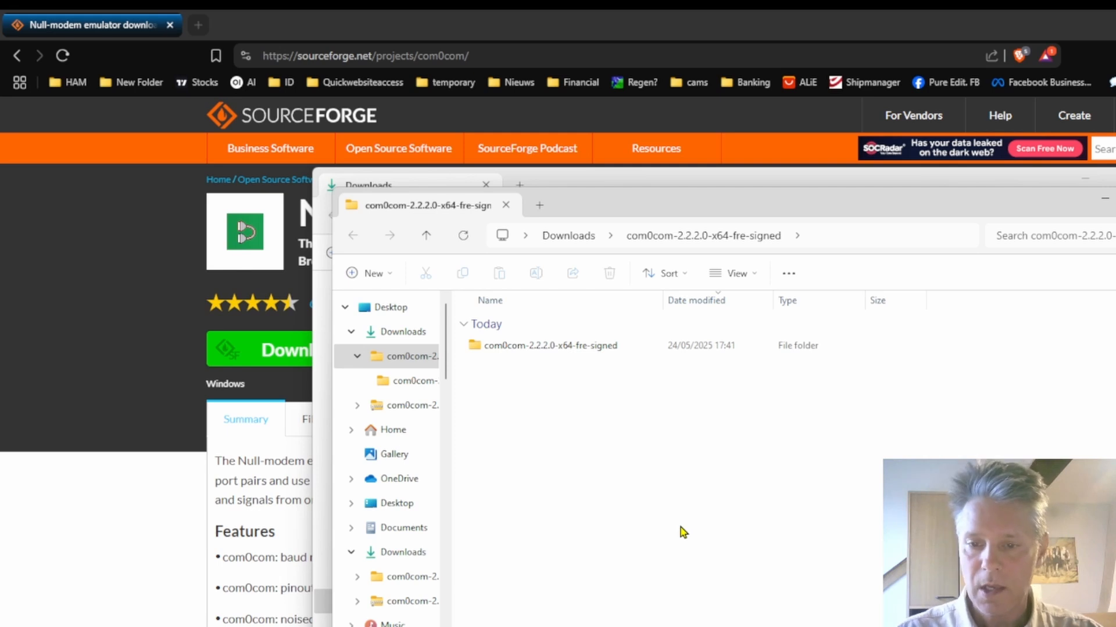
- Run setup.exe from the inner com0com-2.2.2.0-x64-fre-signed folder with administrator approval and proceed to the component selection
{"action": "double_click", "coordinate": [556, 347]}
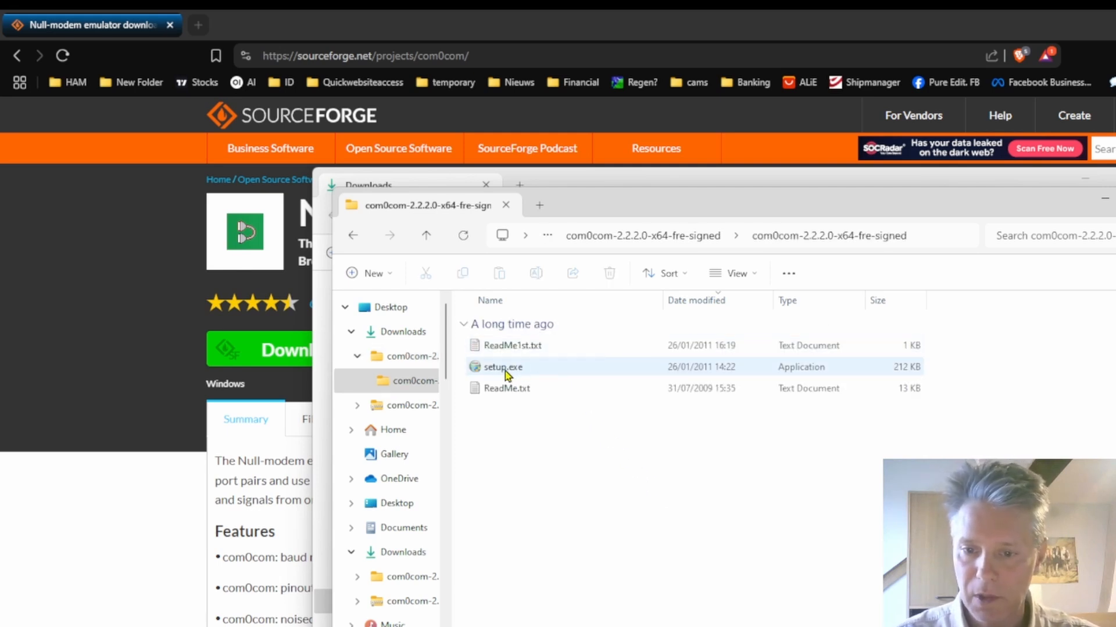
{"action": "double_click", "coordinate": [505, 369]}
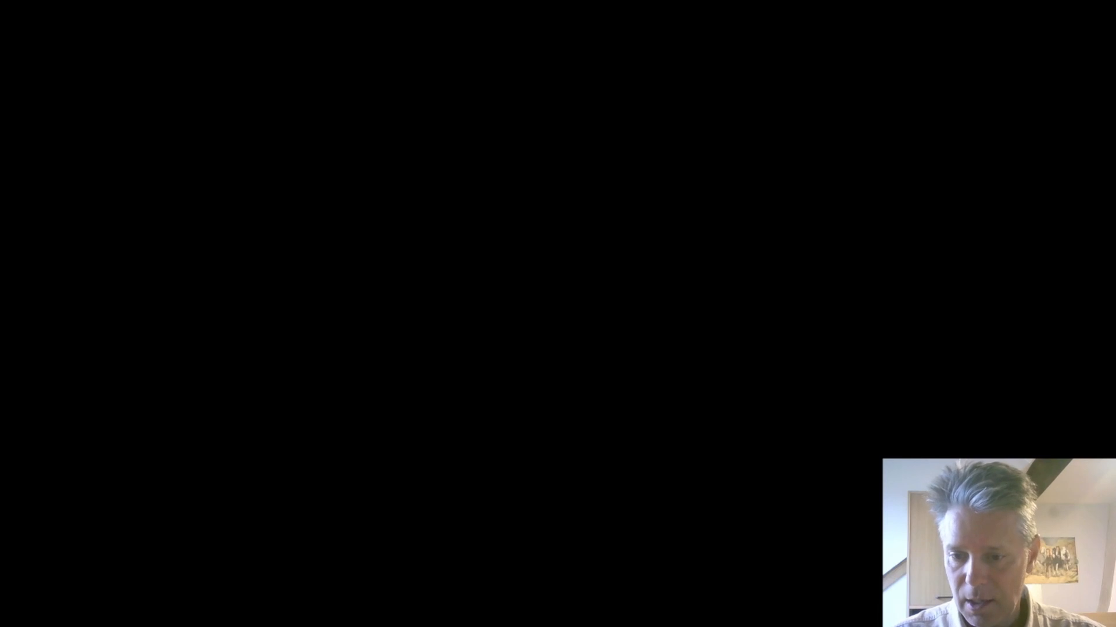
{"action": "left_click", "coordinate": [681, 552]}
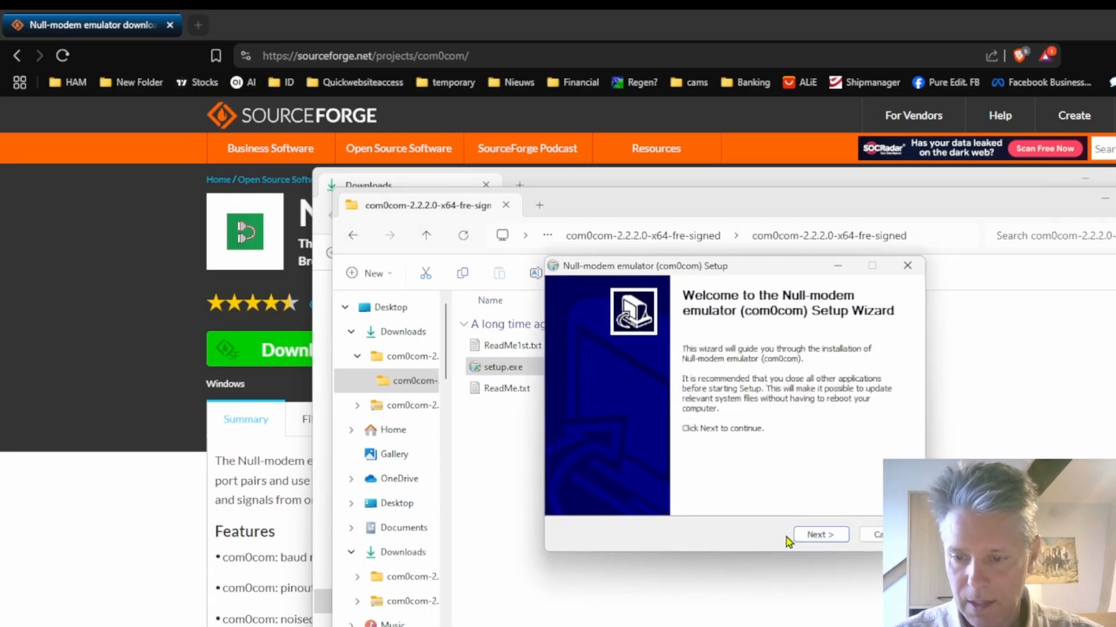
{"action": "left_click", "coordinate": [824, 535]}
{"action": "left_click", "coordinate": [824, 536]}
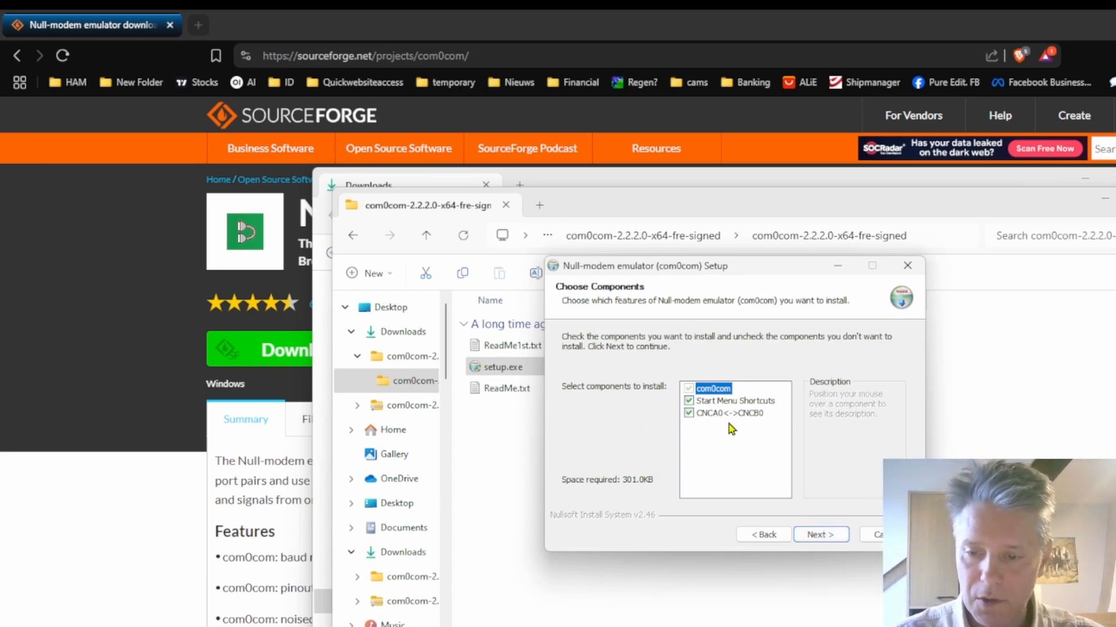
- Install com0com with all components into C:\Program Files (x86)\com0com, approve the device software, and finish the wizard
{"action": "mouse_move", "coordinate": [733, 421]}
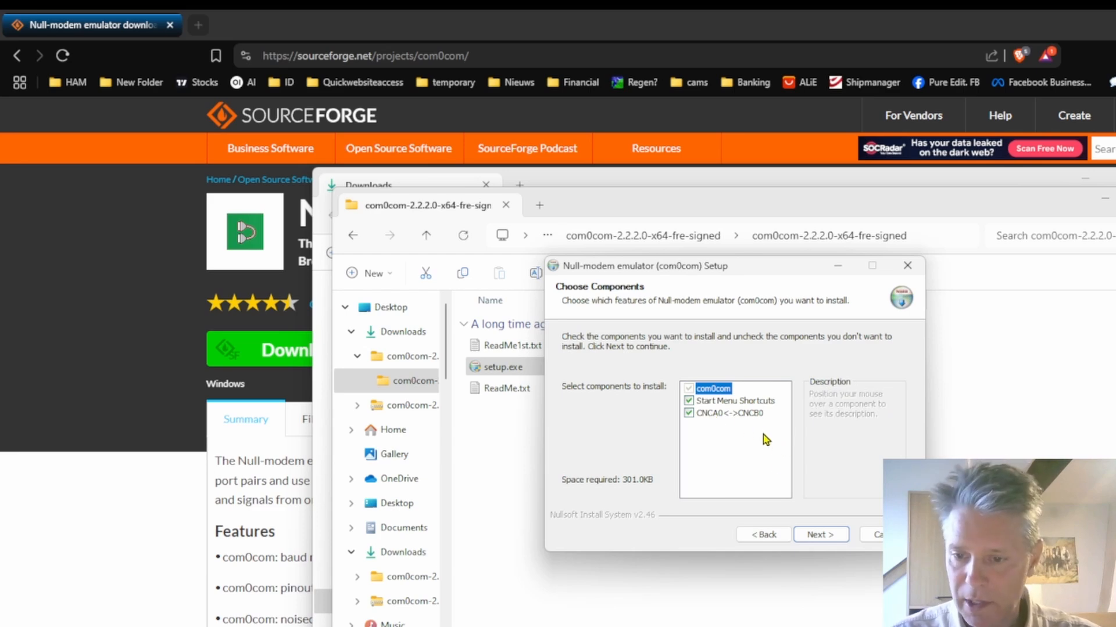
{"action": "left_click", "coordinate": [832, 536]}
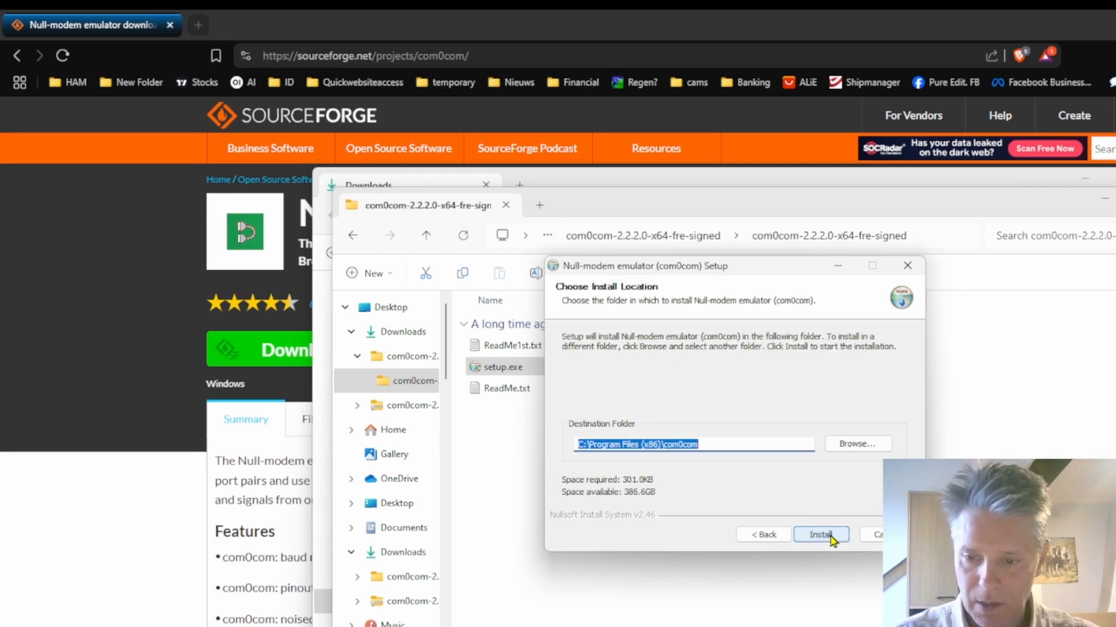
{"action": "left_click", "coordinate": [832, 536]}
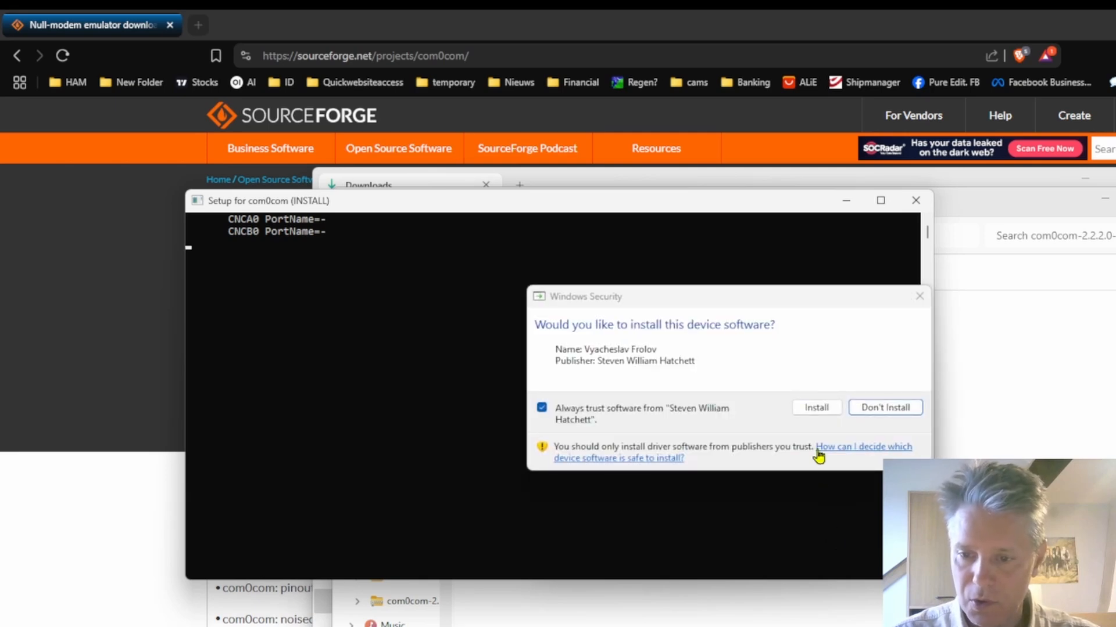
{"action": "left_click", "coordinate": [818, 410]}
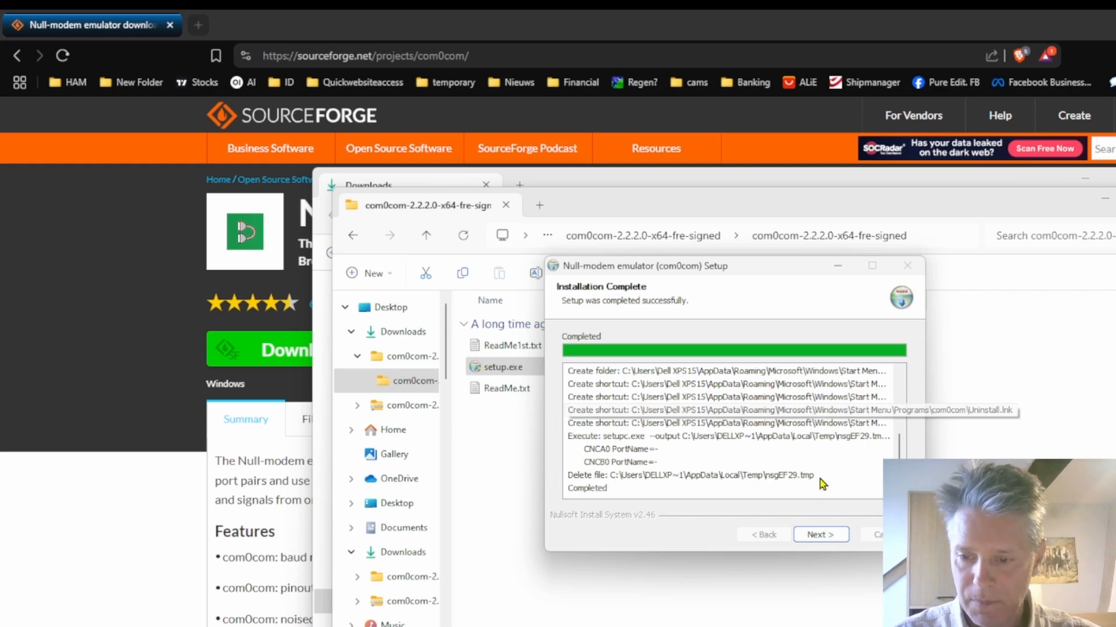
{"action": "left_click", "coordinate": [819, 535]}
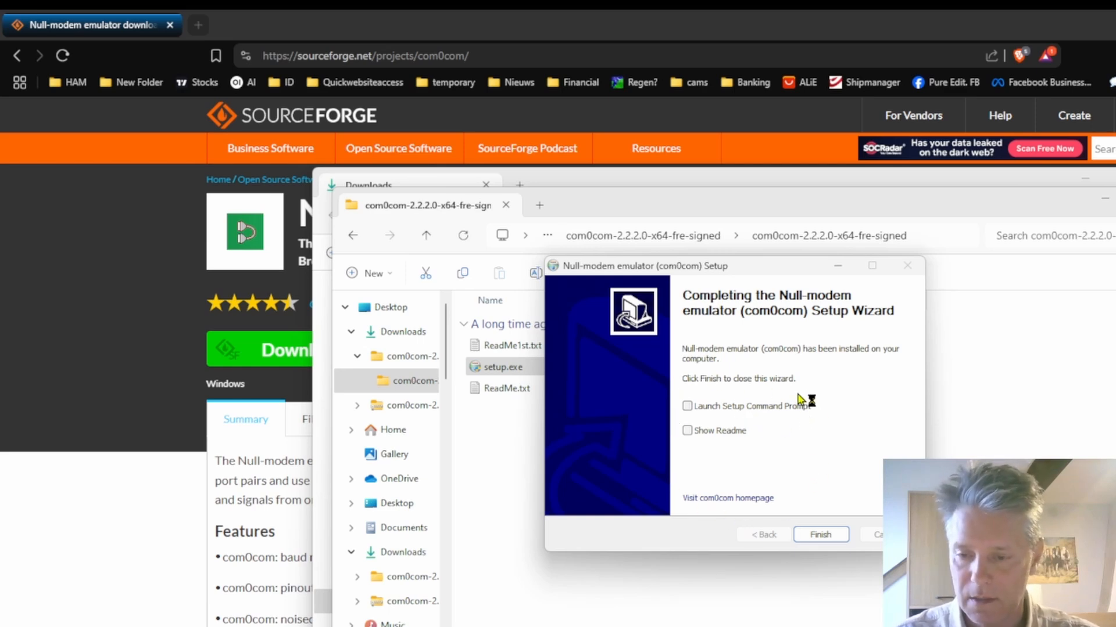
{"action": "left_click", "coordinate": [819, 530]}
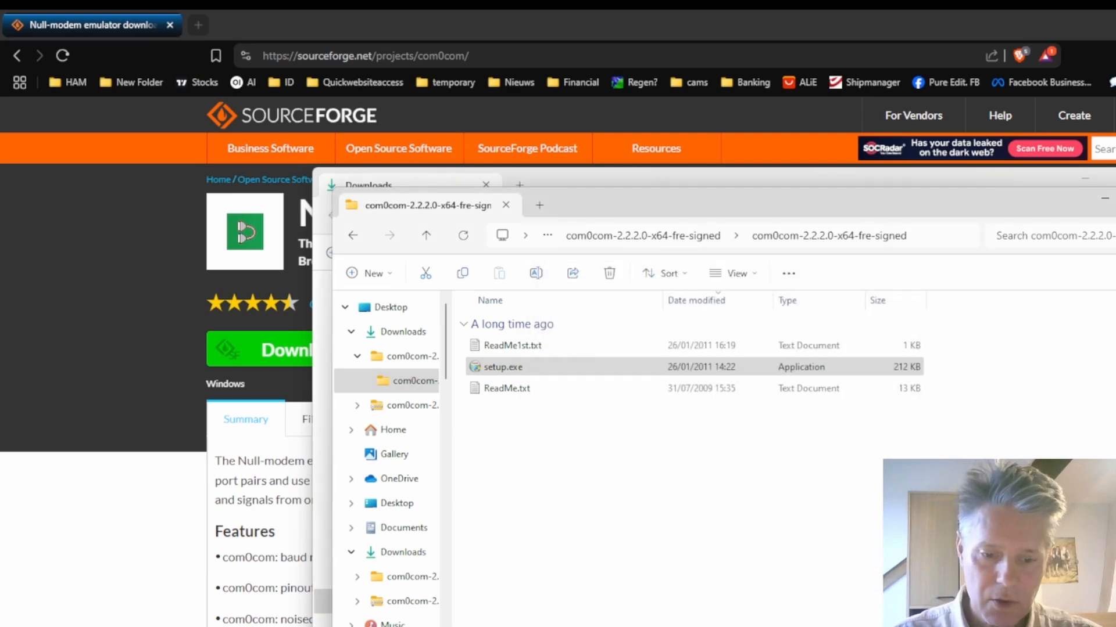
- Launch Setup from the com0com folder in the list of all installed apps, granting administrator permission
{"action": "key", "text": "super"}
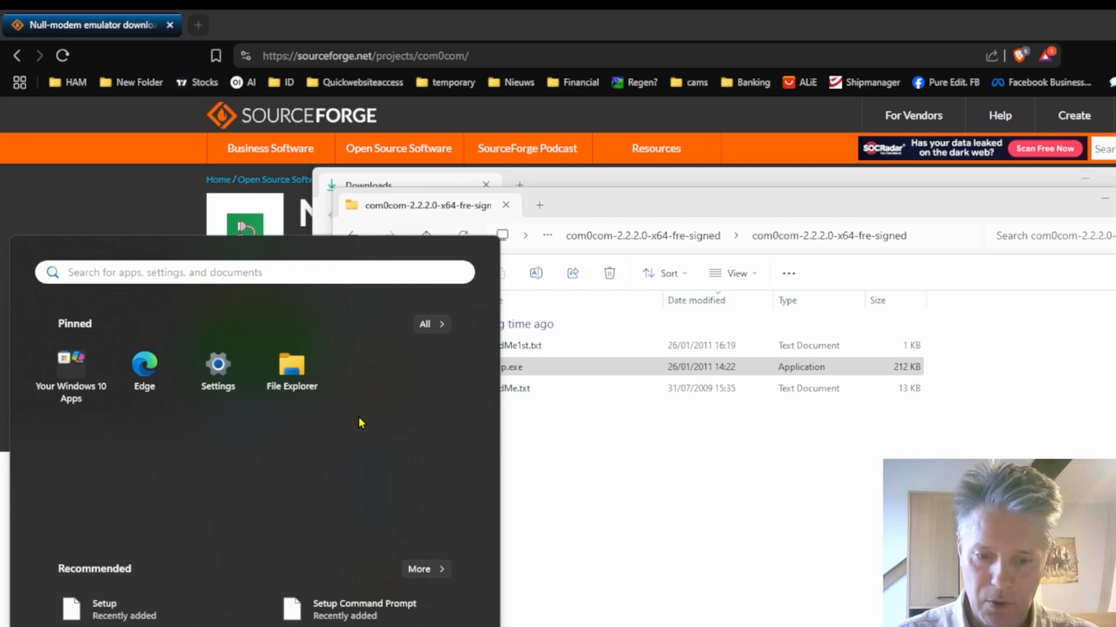
{"action": "left_click", "coordinate": [439, 325]}
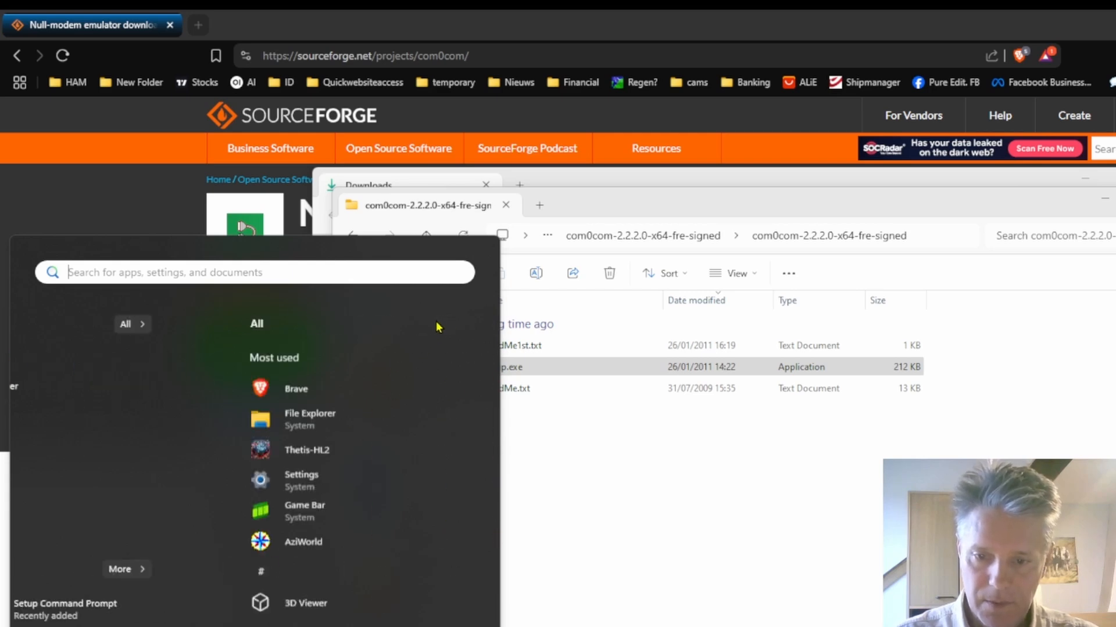
{"action": "scroll", "coordinate": [383, 503], "scroll_direction": "down", "scroll_amount": 5}
{"action": "scroll", "coordinate": [384, 503], "scroll_direction": "down", "scroll_amount": 4}
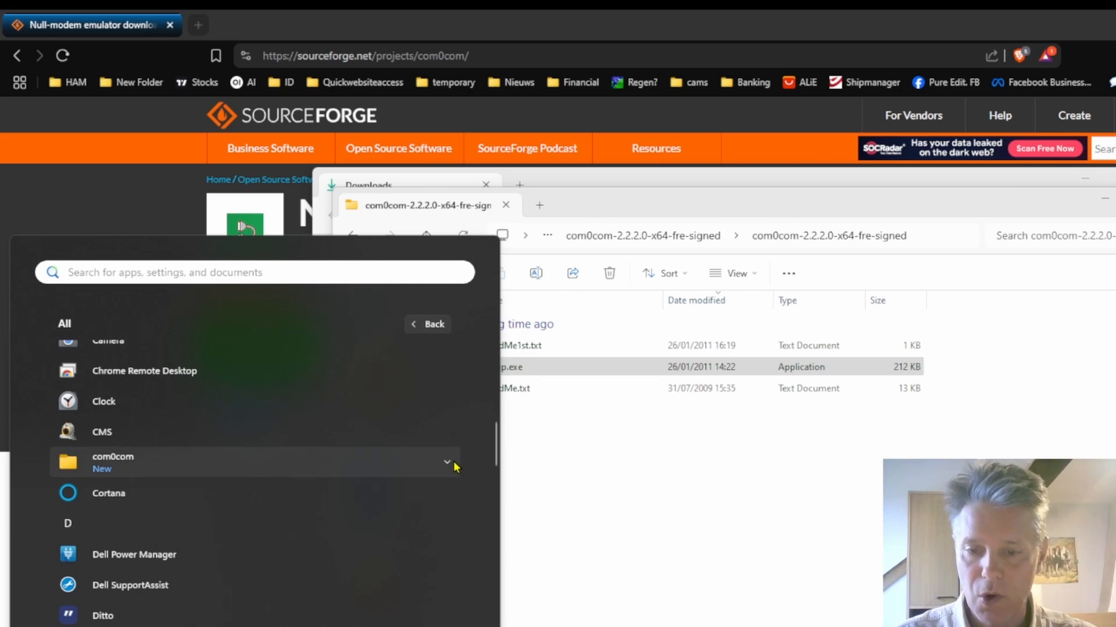
{"action": "left_click", "coordinate": [456, 465]}
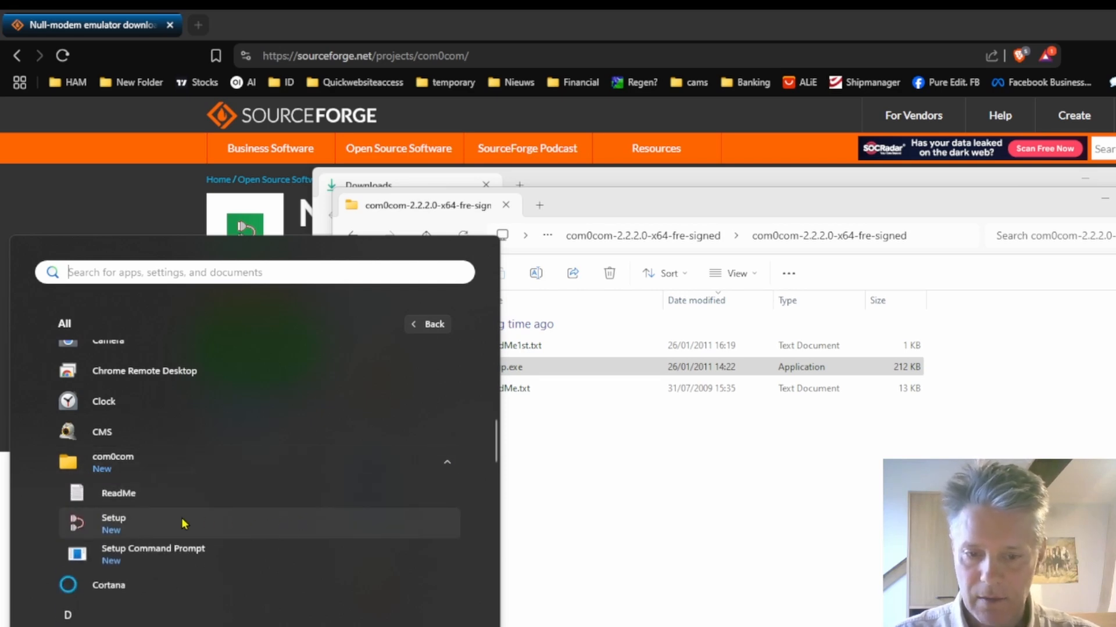
{"action": "left_click", "coordinate": [132, 526]}
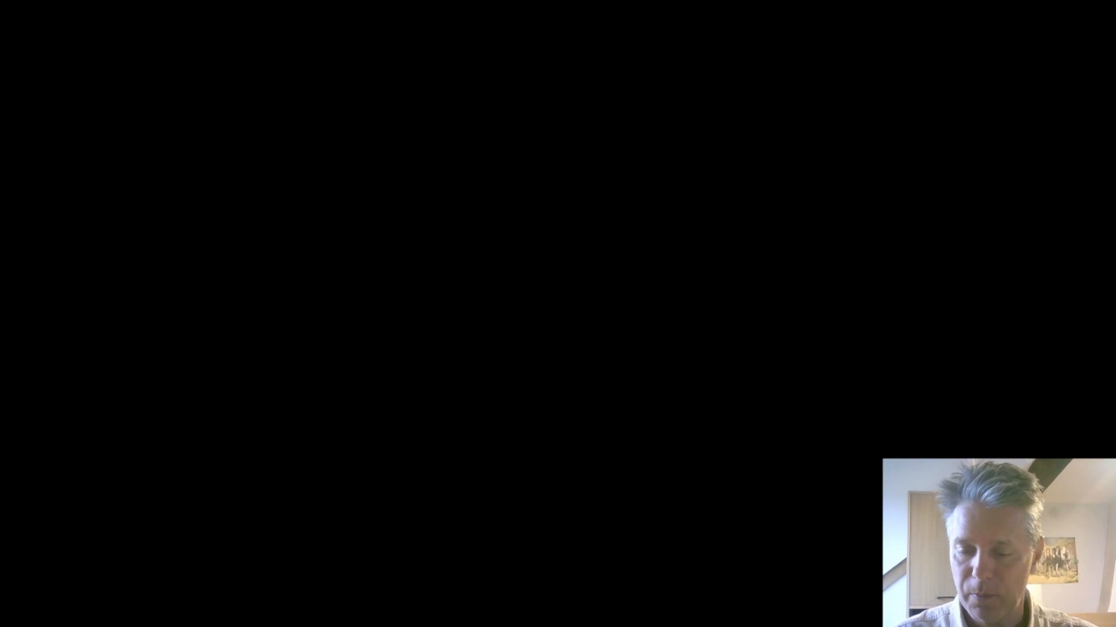
{"action": "left_click", "coordinate": [684, 554]}
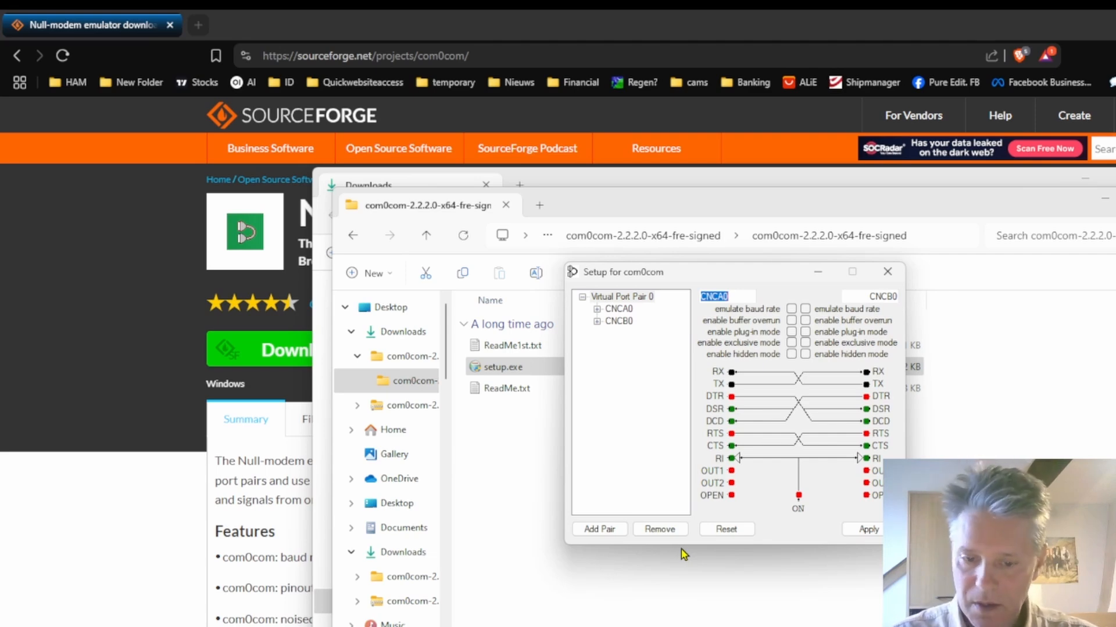
{"action": "key", "text": "super"}
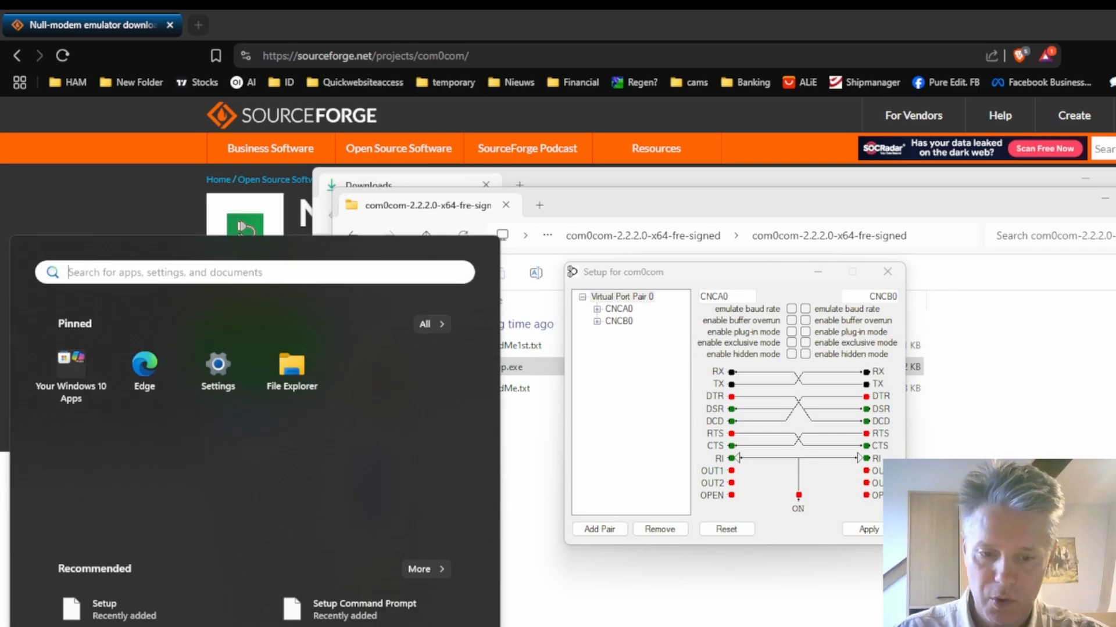
{"action": "type", "text": "device mang"}
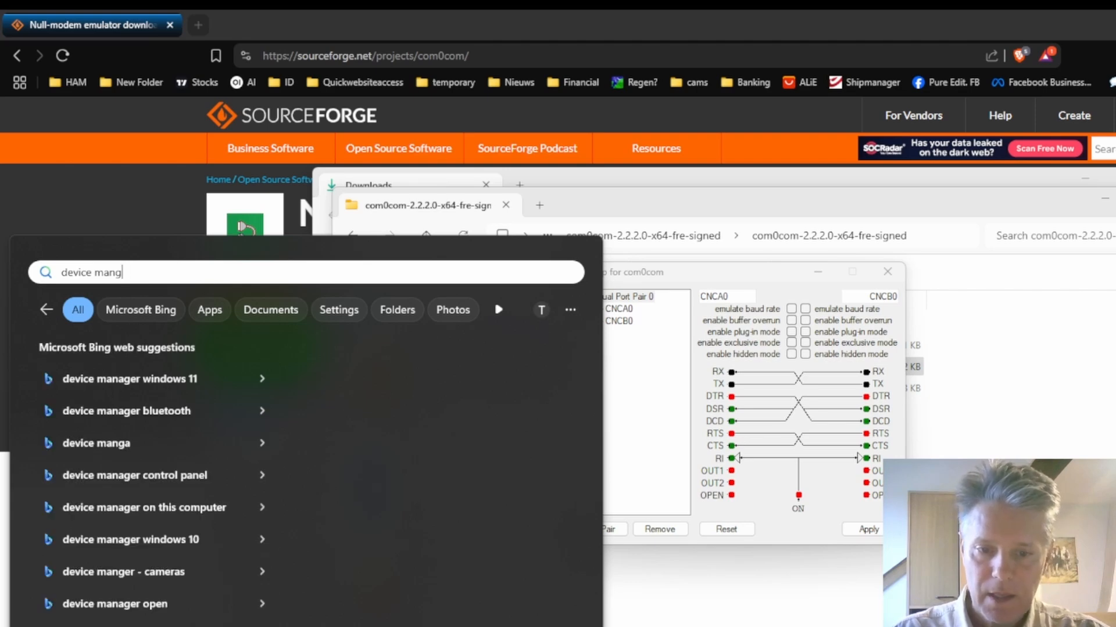
{"action": "key", "text": "BackSpace"}
{"action": "key", "text": "BackSpace"}
{"action": "key", "text": "BackSpace"}
{"action": "key", "text": "BackSpace"}
{"action": "key", "text": "BackSpace"}
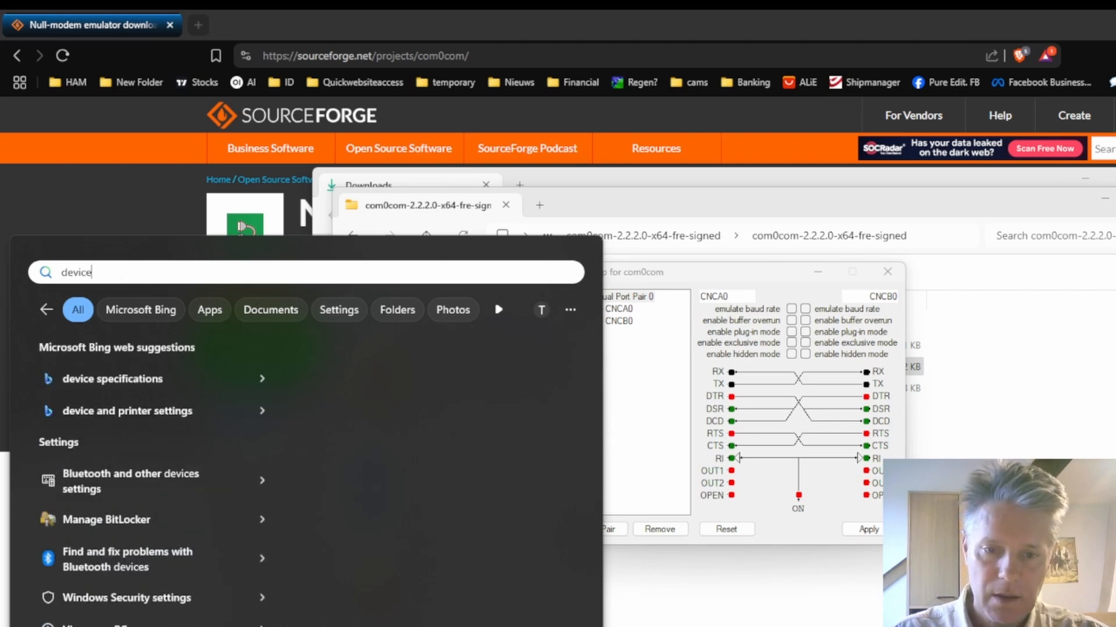
{"action": "key", "text": "BackSpace"}
{"action": "key", "text": "BackSpace"}
{"action": "key", "text": "BackSpace"}
{"action": "key", "text": "BackSpace"}
{"action": "key", "text": "BackSpace"}
{"action": "key", "text": "BackSpace"}
{"action": "key", "text": "Escape"}
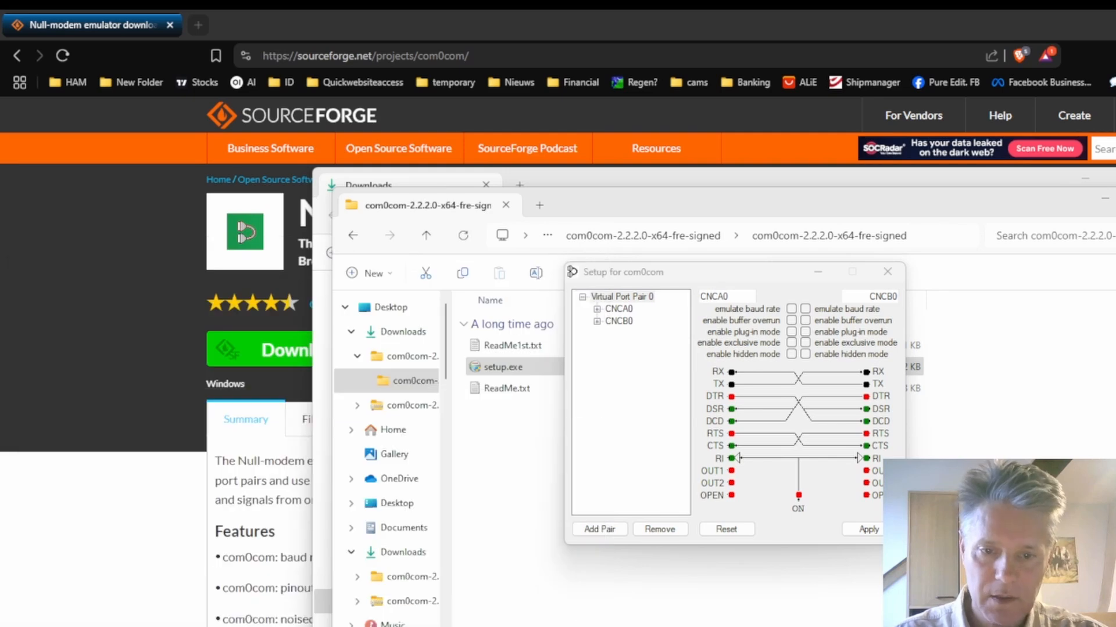
- Search Windows for "device", open Device Manager, and move its window away from the screen edge
{"action": "key", "text": "super"}
{"action": "type", "text": "device"}
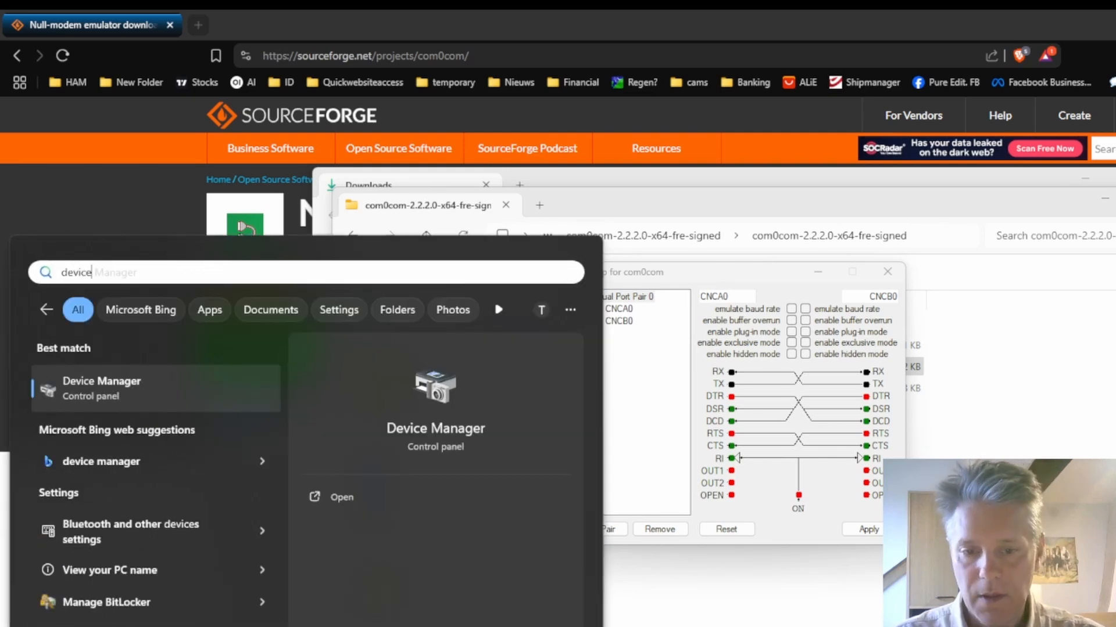
{"action": "left_click", "coordinate": [103, 392]}
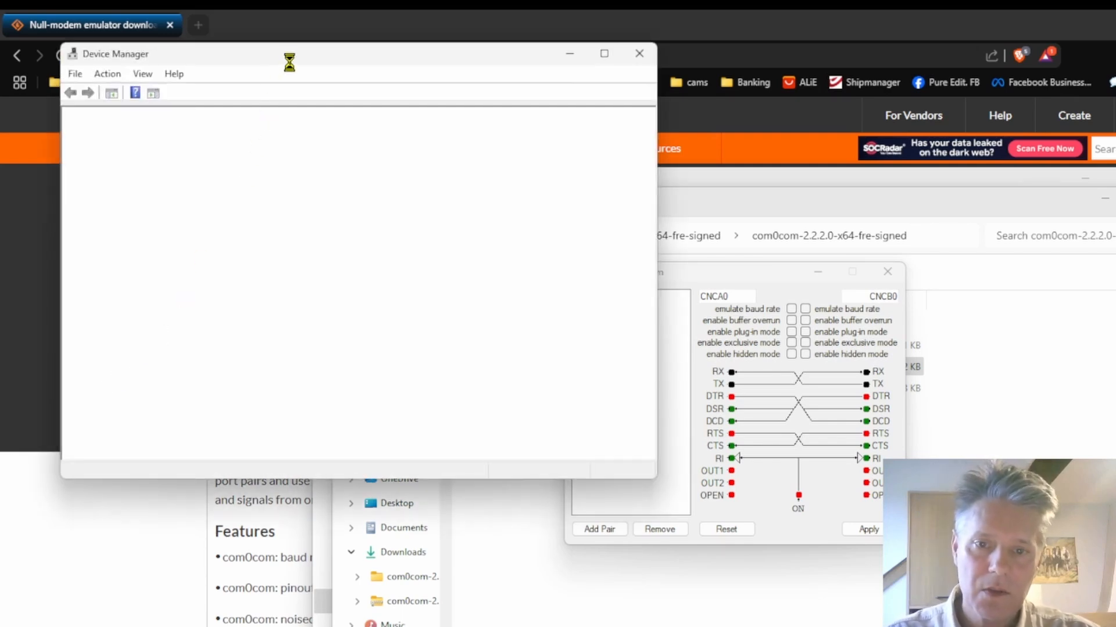
{"action": "left_click_drag", "start_coordinate": [297, 54], "coordinate": [507, 85]}
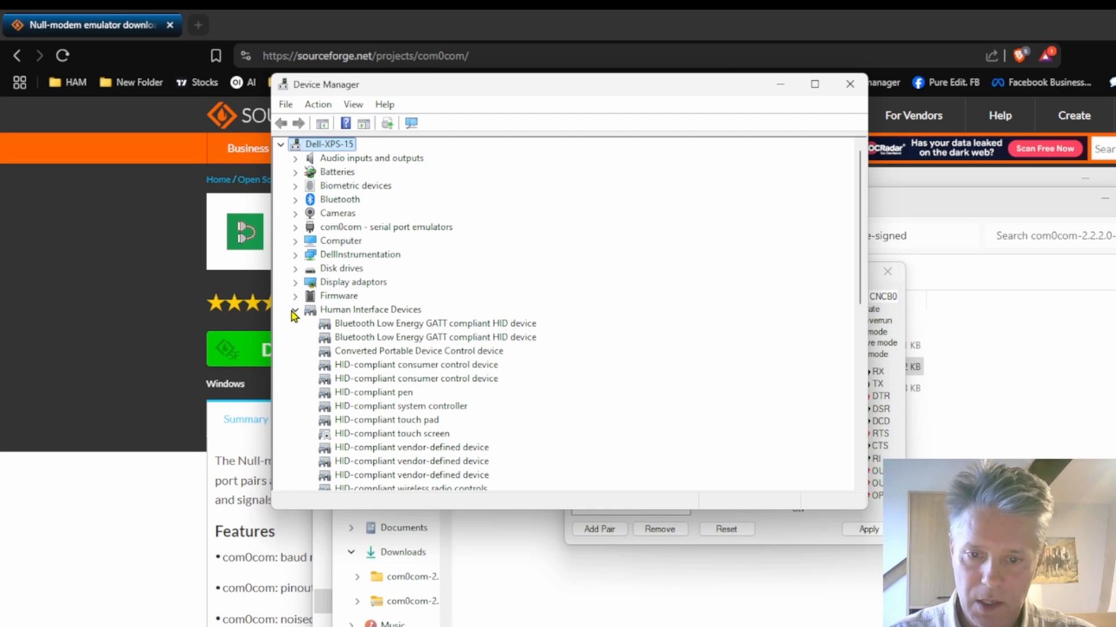
- Look through the device categories, collapsing Human Interface Devices and checking the entries under Other devices
{"action": "left_click", "coordinate": [296, 310]}
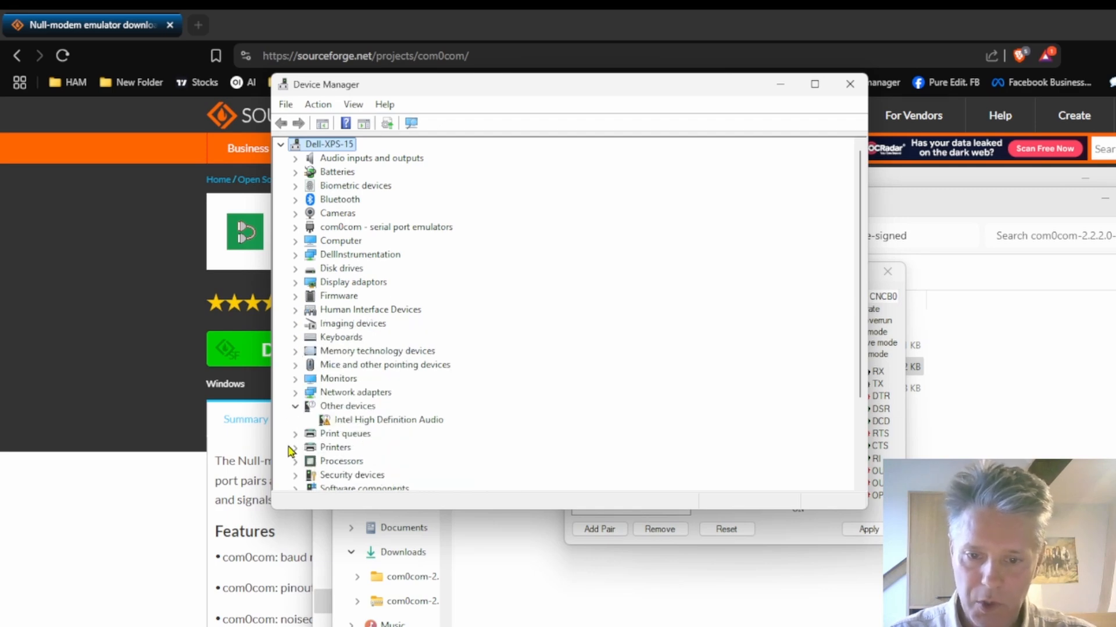
{"action": "left_click", "coordinate": [295, 409]}
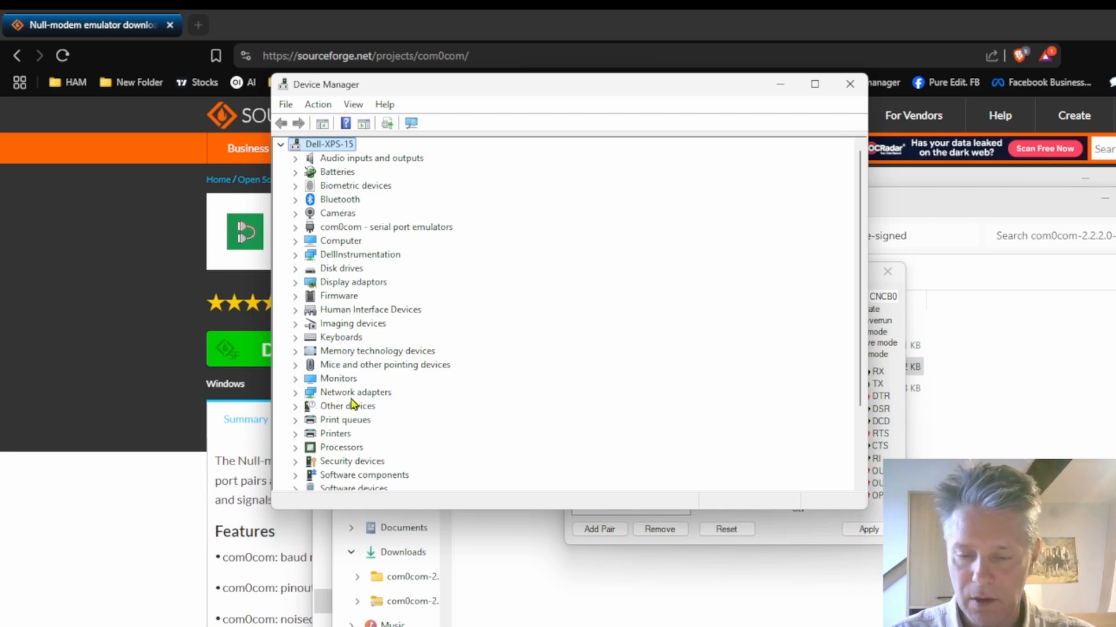
{"action": "left_click", "coordinate": [295, 407]}
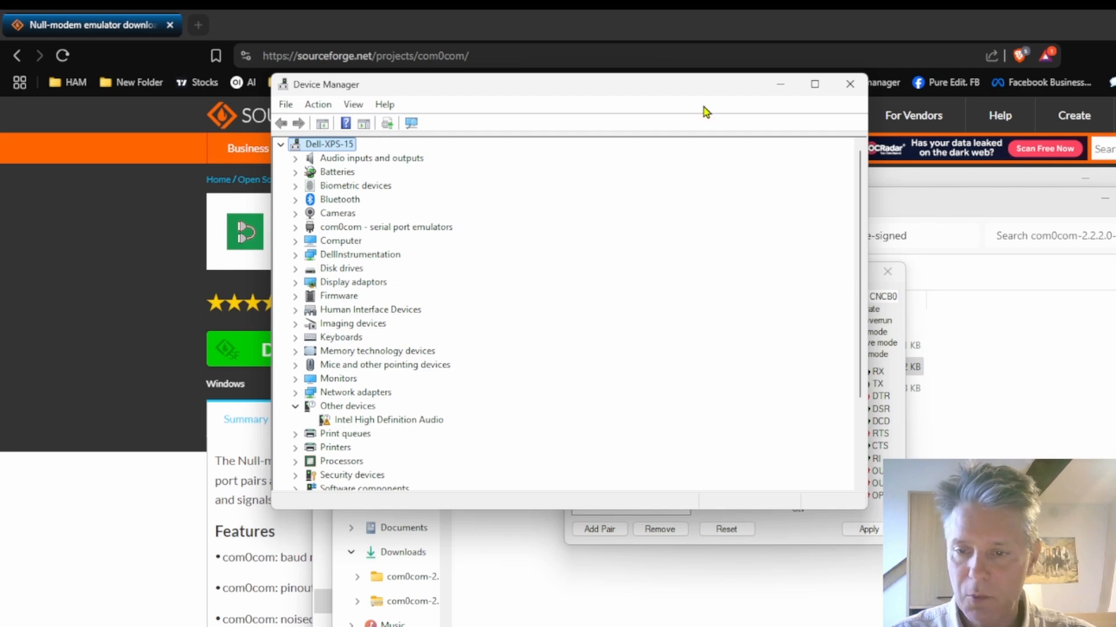
- Close Device Manager, name the ports of Virtual Port Pair 0 COM20 and COM21, and add another pair, applying the changes
{"action": "left_click", "coordinate": [849, 84]}
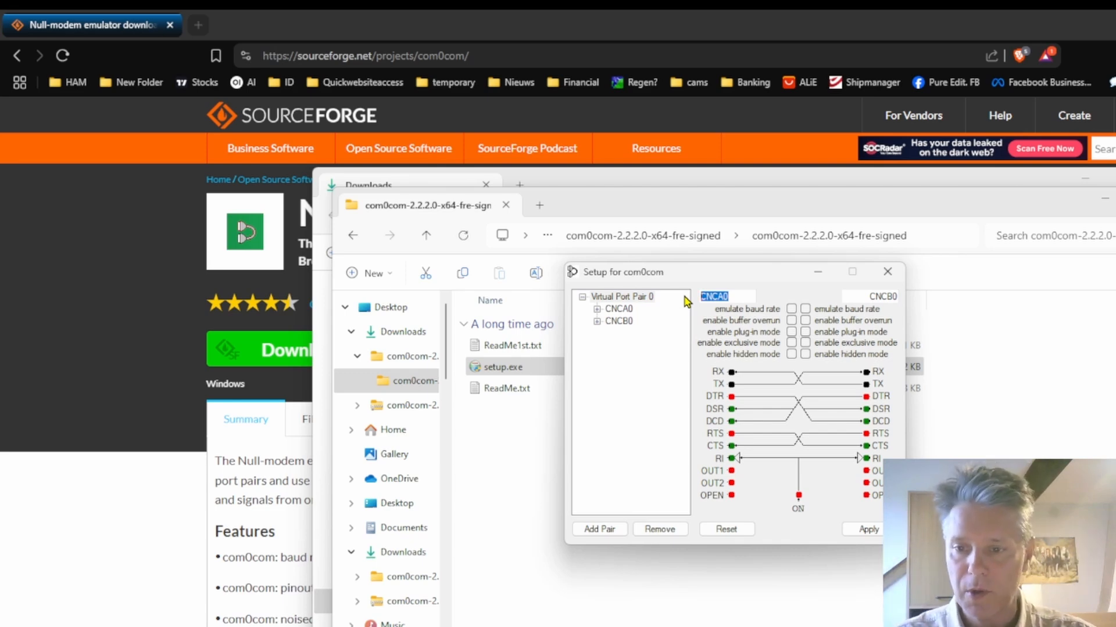
{"action": "type", "text": "COM"}
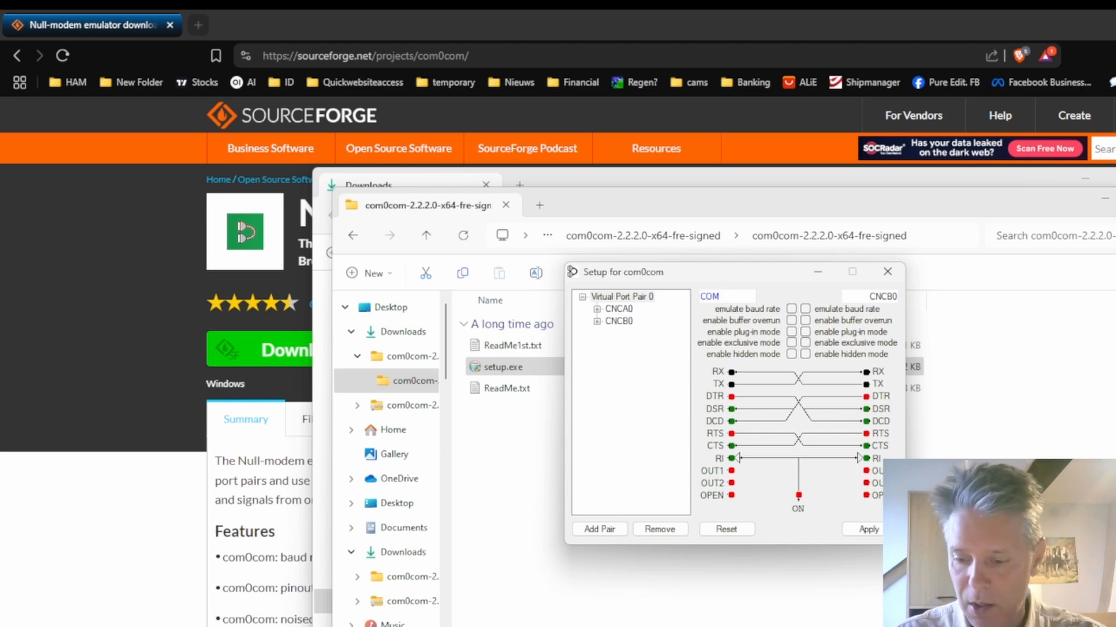
{"action": "type", "text": "20"}
{"action": "key", "text": "Tab"}
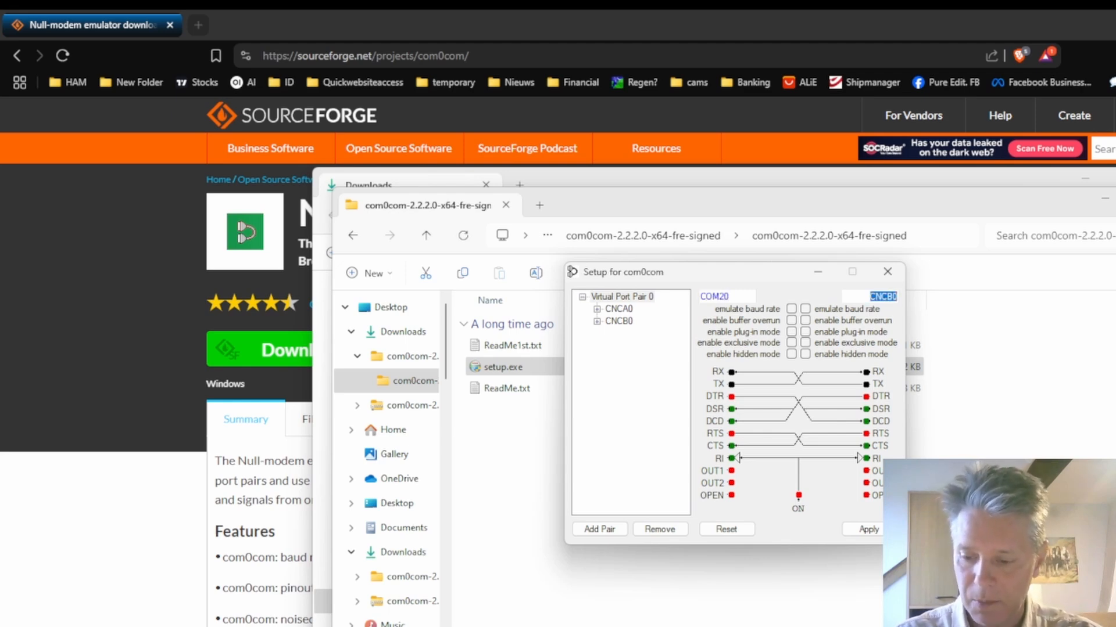
{"action": "type", "text": "COM21"}
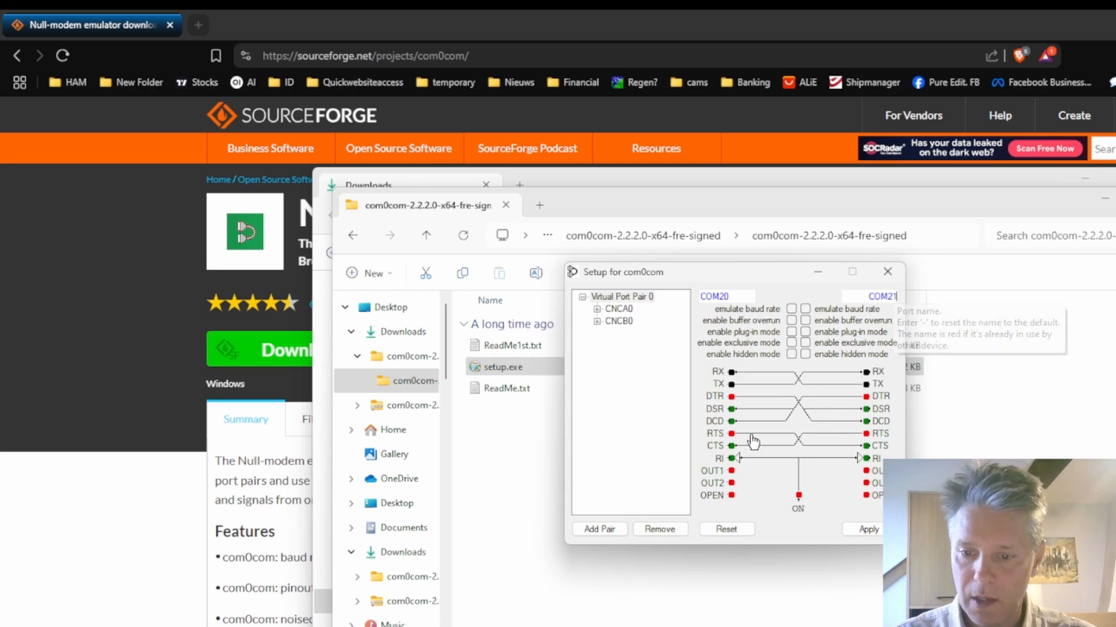
{"action": "left_click", "coordinate": [603, 530]}
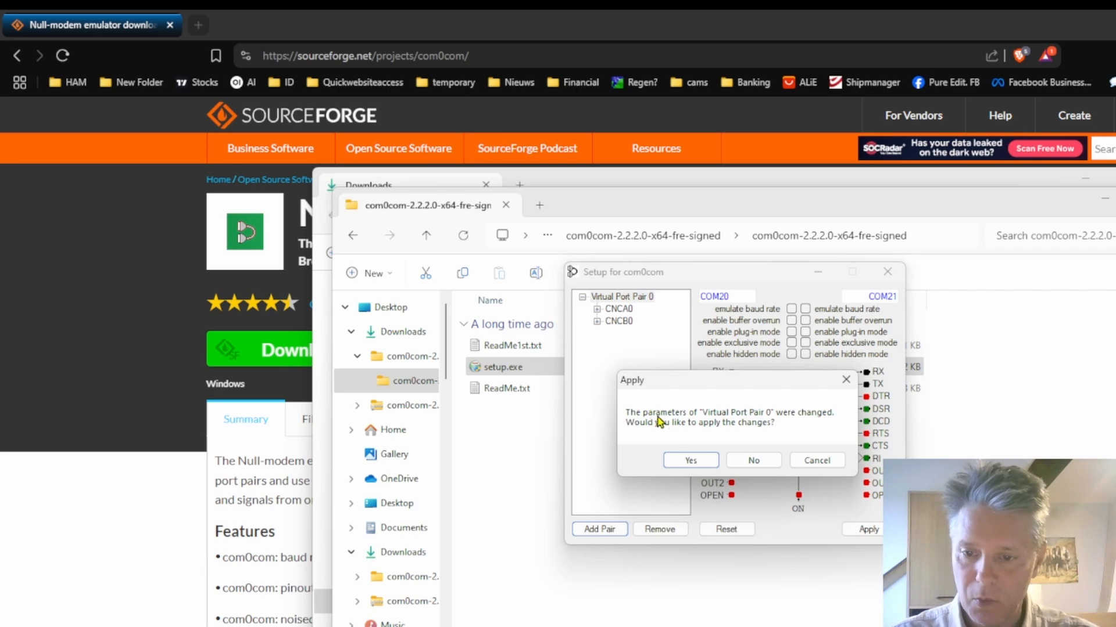
{"action": "left_click", "coordinate": [695, 461]}
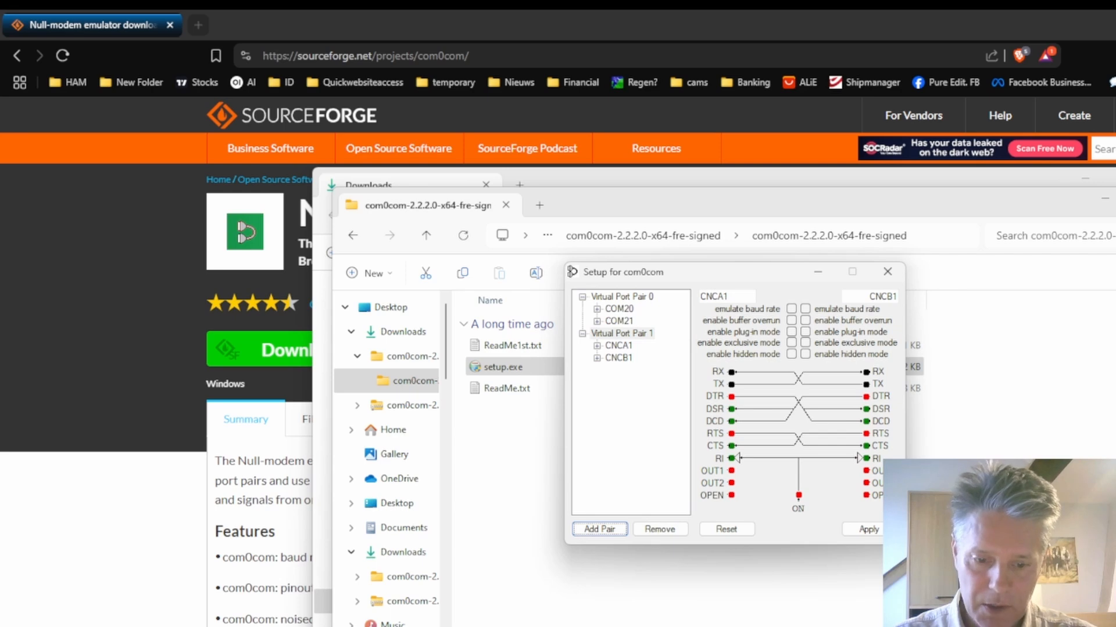
- Search Windows for "device", reopen Device Manager, and inspect the entries under com0com - serial port emulators
{"action": "key", "text": "super"}
{"action": "type", "text": "device"}
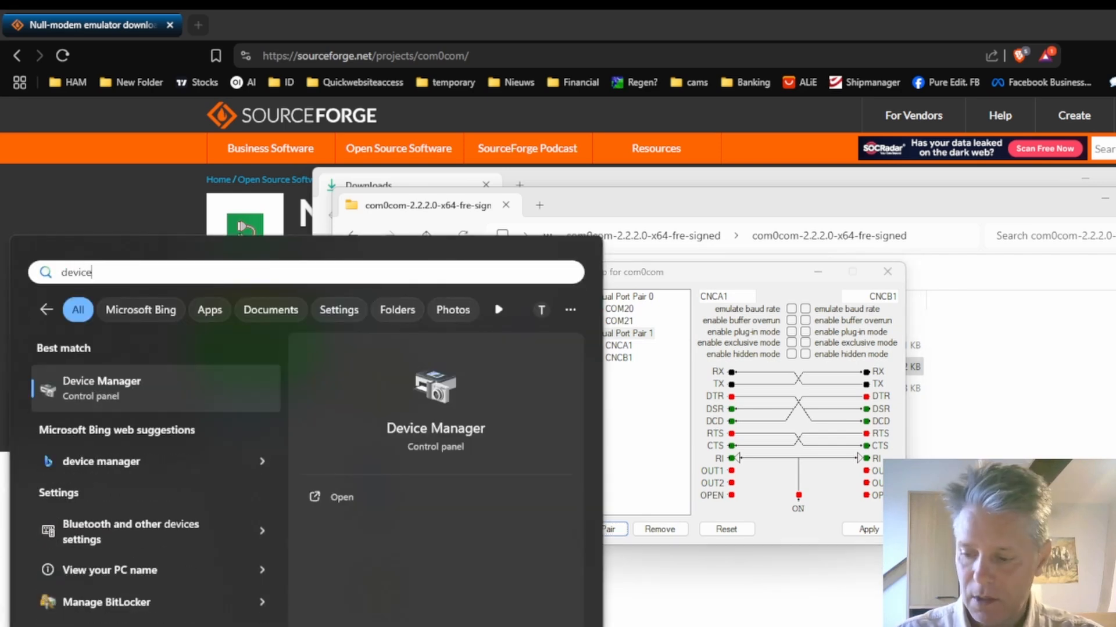
{"action": "key", "text": "Return"}
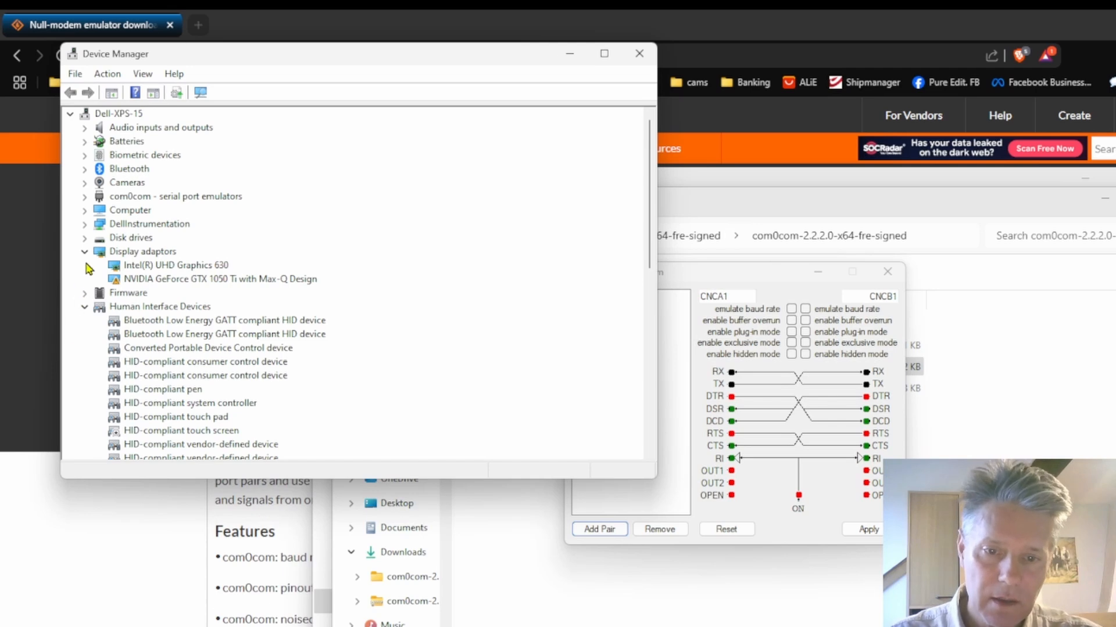
{"action": "left_click", "coordinate": [84, 197]}
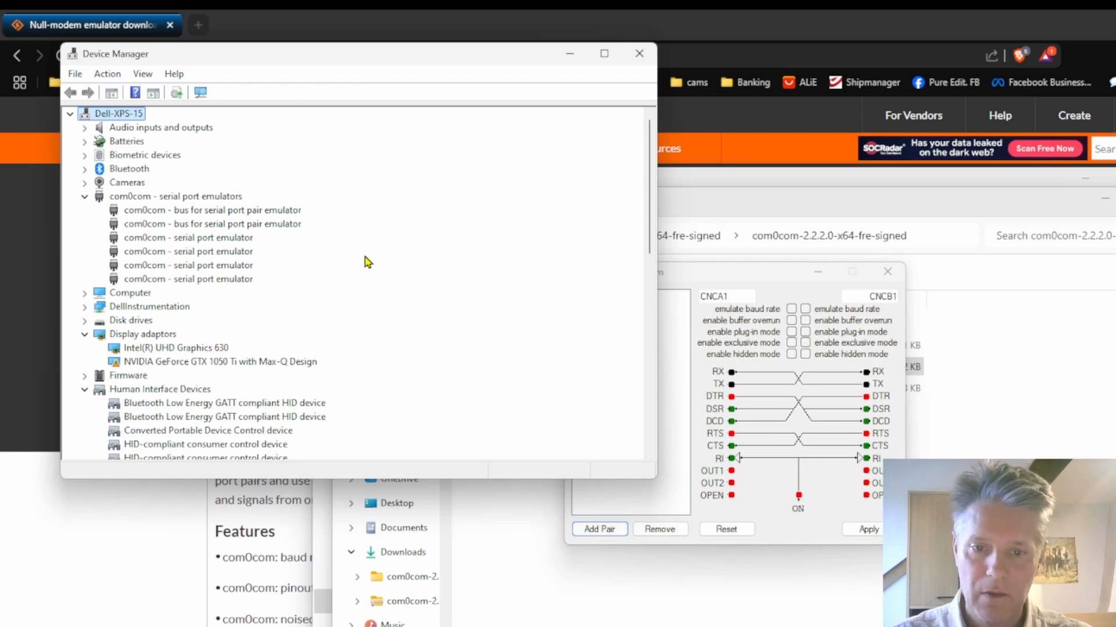
{"action": "left_click", "coordinate": [635, 58]}
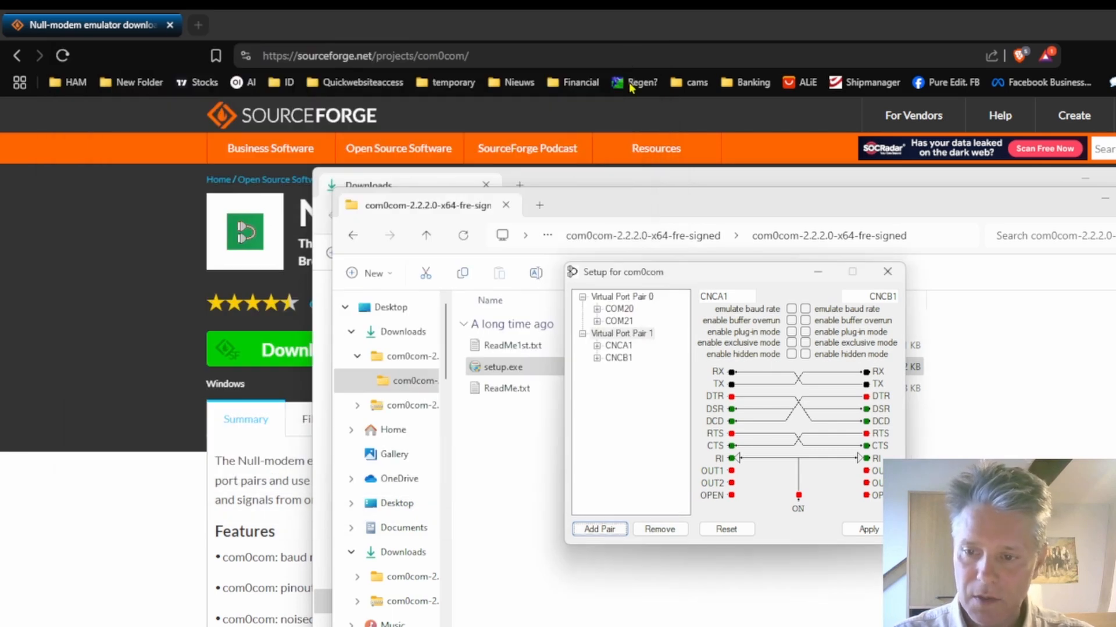
- Apply the port pair settings and close the com0com setup window
{"action": "left_click", "coordinate": [867, 529]}
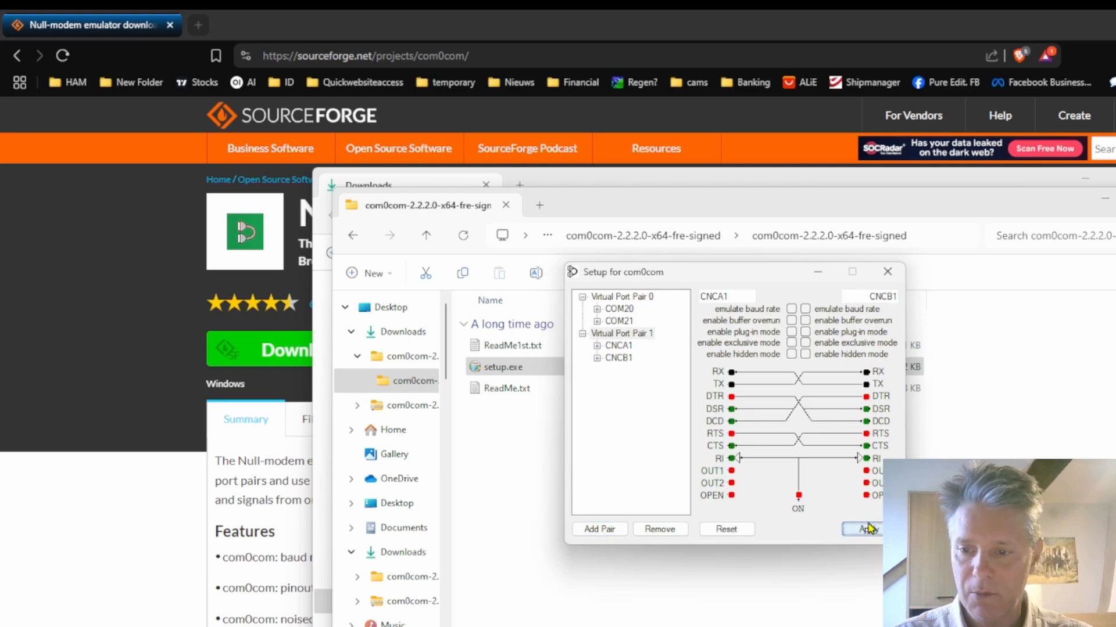
{"action": "left_click", "coordinate": [887, 271]}
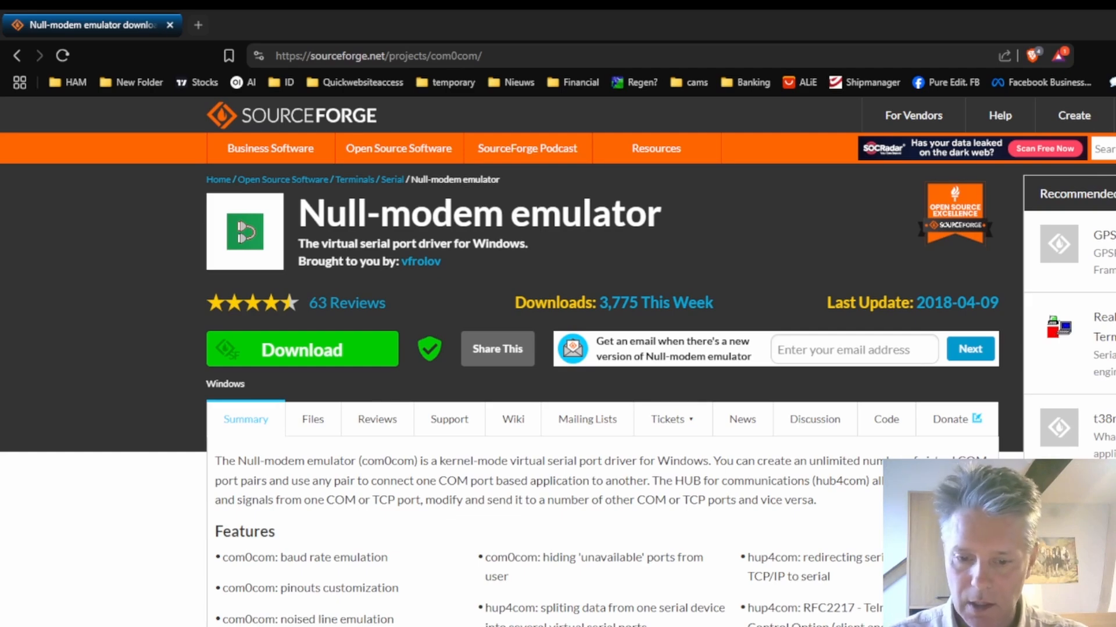
- Switch to Thetis and open the Serial/Network/Midi CAT settings in its Setup window
{"action": "key", "text": "alt+Tab"}
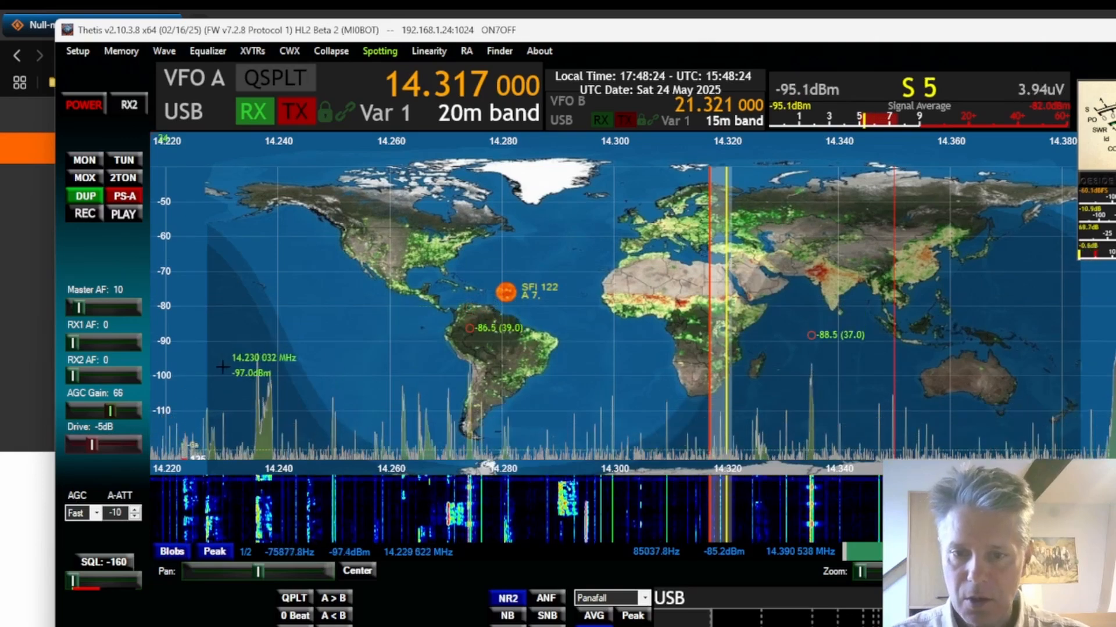
{"action": "left_click", "coordinate": [77, 51]}
{"action": "left_click", "coordinate": [97, 68]}
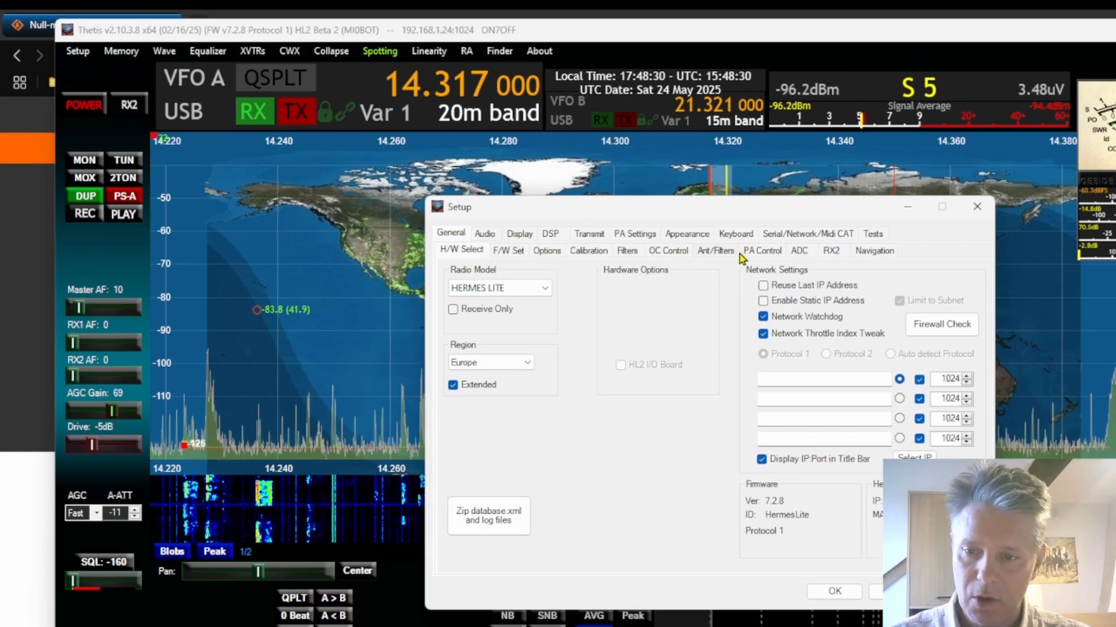
{"action": "left_click", "coordinate": [794, 235]}
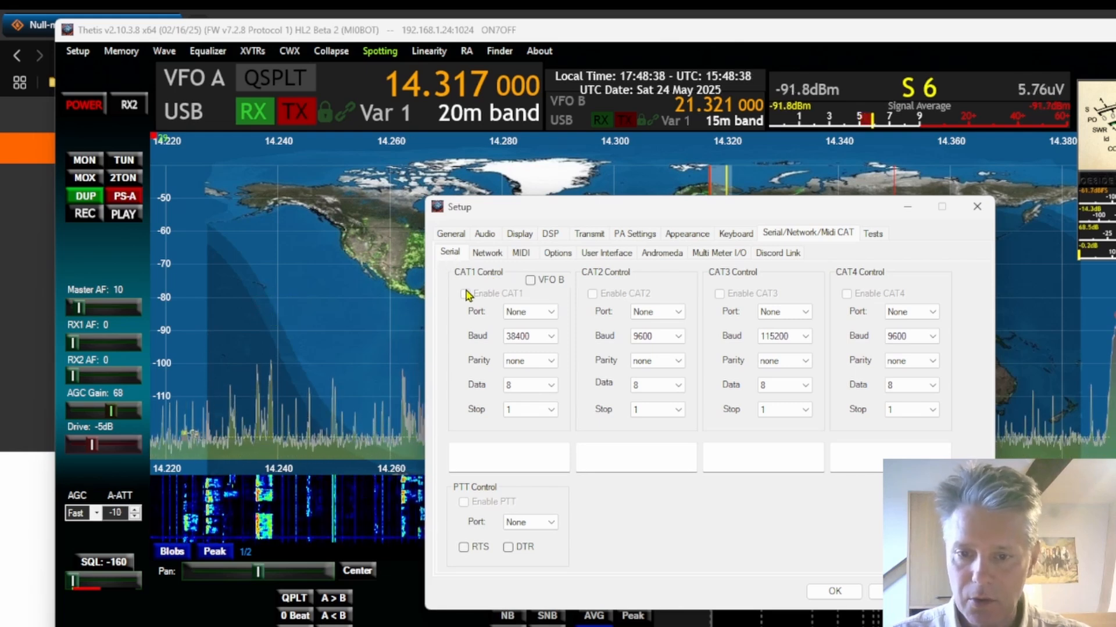
- Assign COM20 to the CAT1 port, enable CAT1, confirm the setup, and minimize Thetis
{"action": "left_click", "coordinate": [526, 314]}
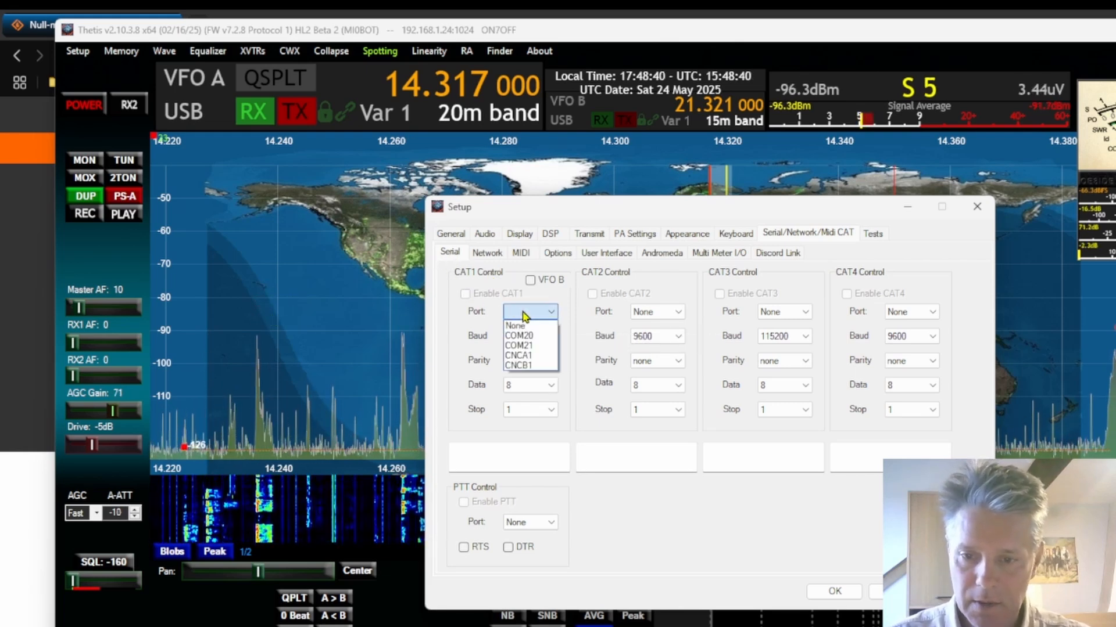
{"action": "left_click", "coordinate": [543, 336]}
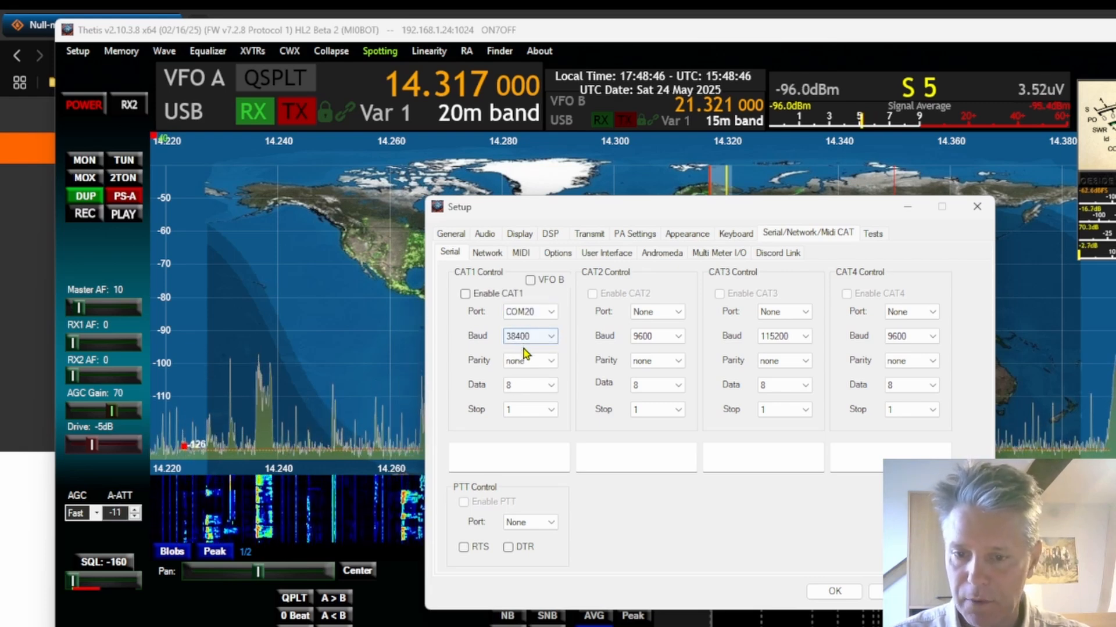
{"action": "left_click", "coordinate": [465, 294]}
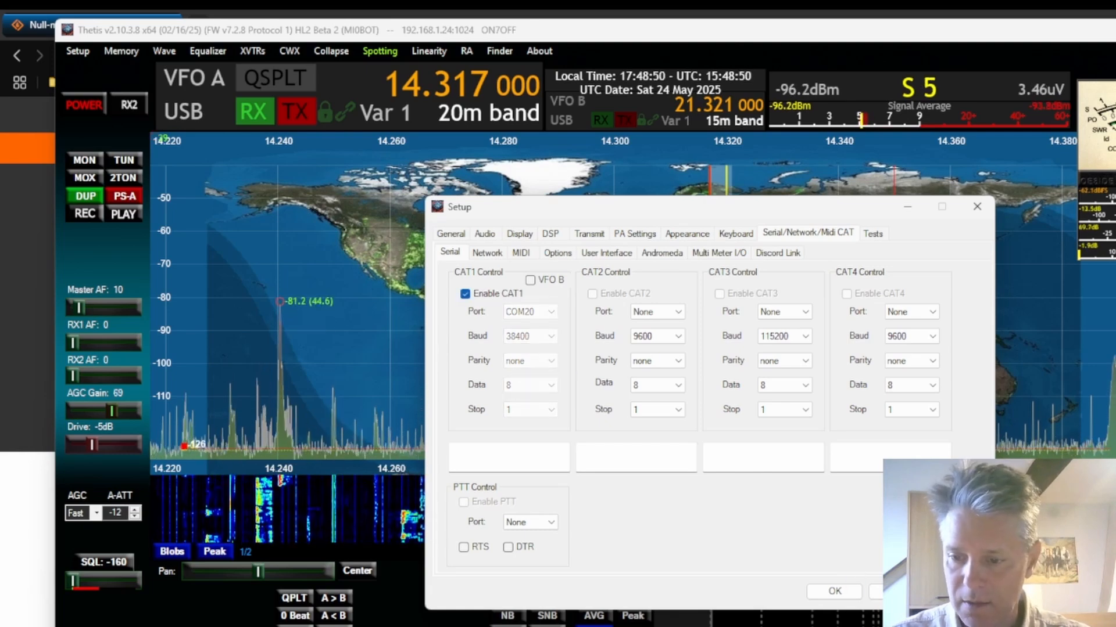
{"action": "left_click", "coordinate": [834, 592]}
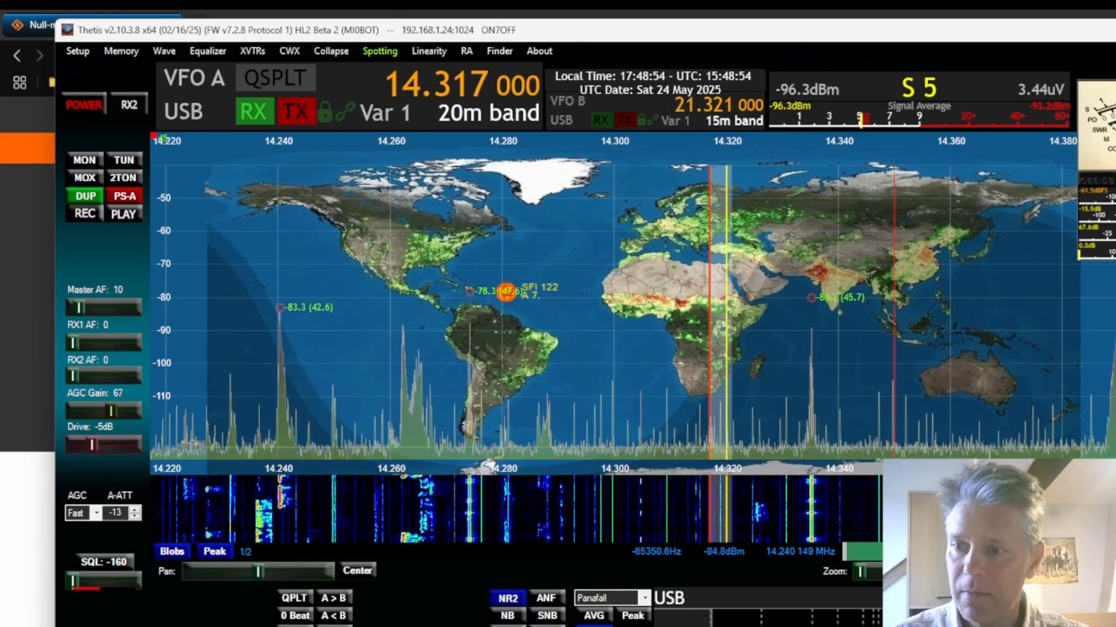
{"action": "key", "text": "super+Down"}
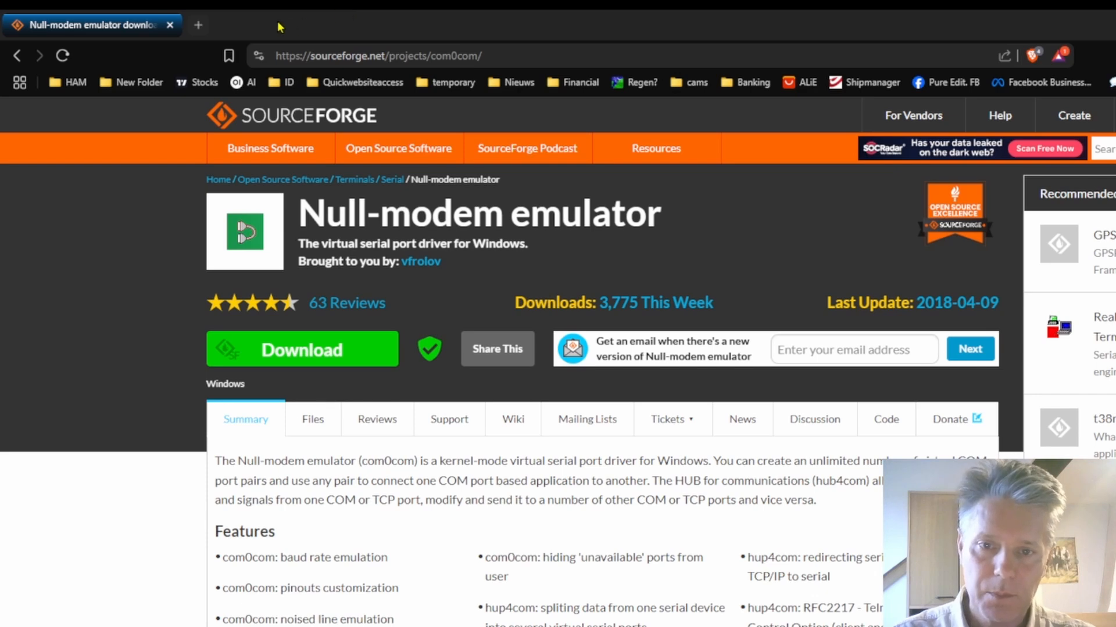
- Switch to the browser, search the web for "catbkt rig control", and open the Download - CatBkt page by BktSoftware
{"action": "left_click", "coordinate": [339, 54]}
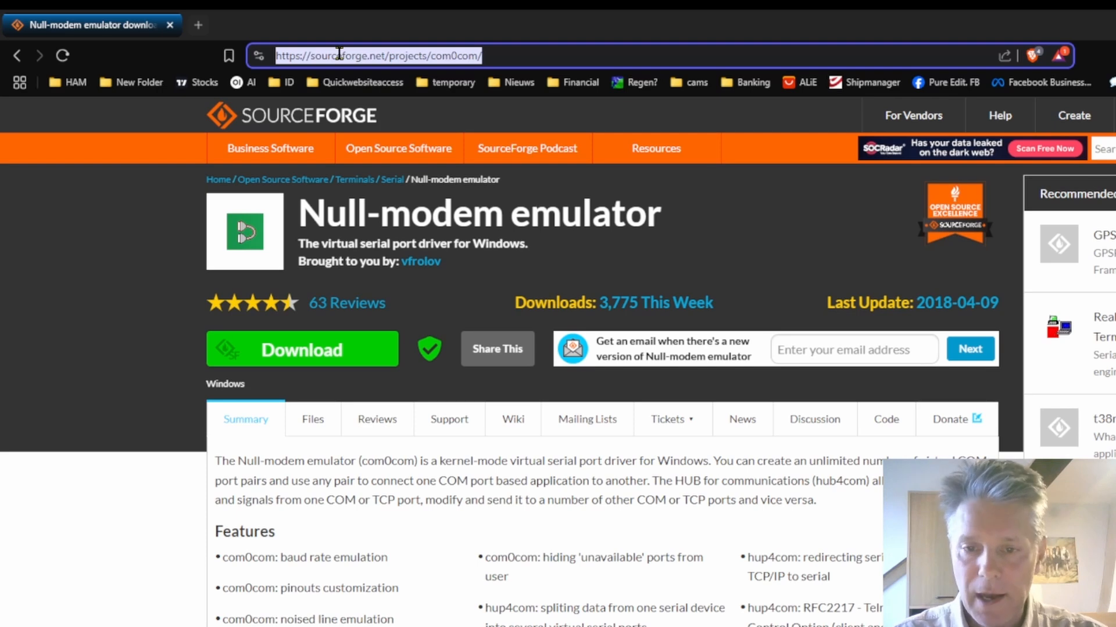
{"action": "type", "text": "catbk"}
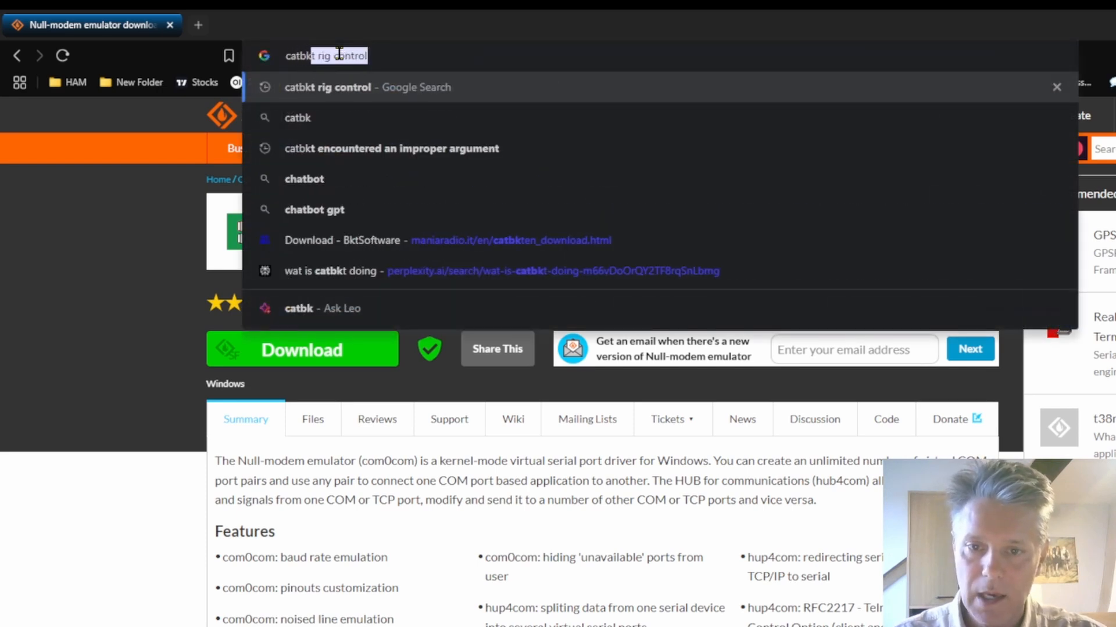
{"action": "type", "text": "t rig control"}
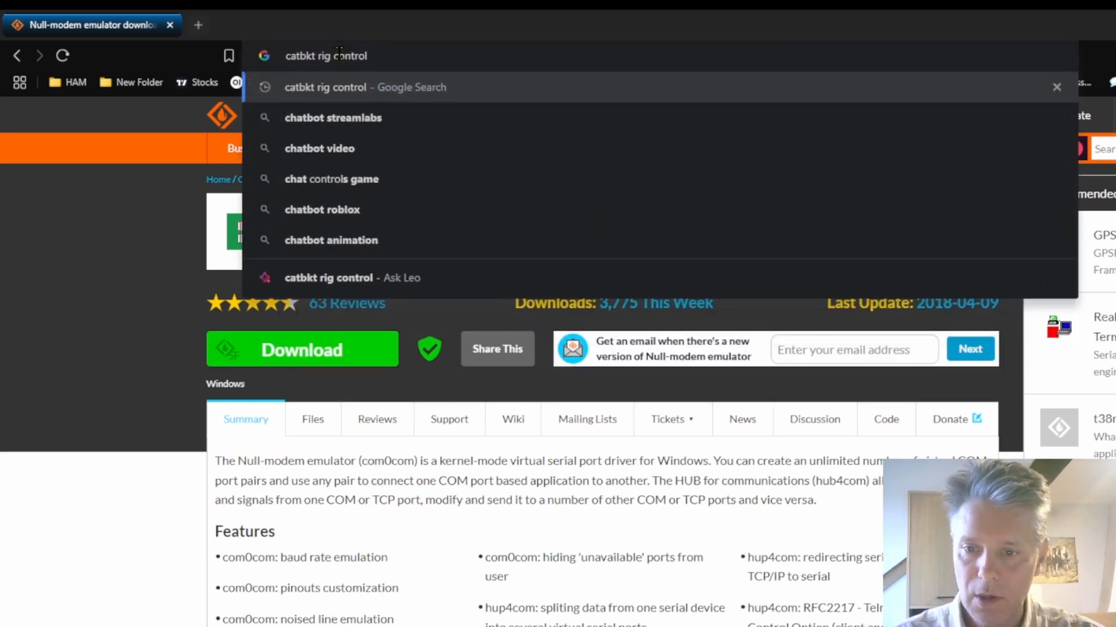
{"action": "key", "text": "Return"}
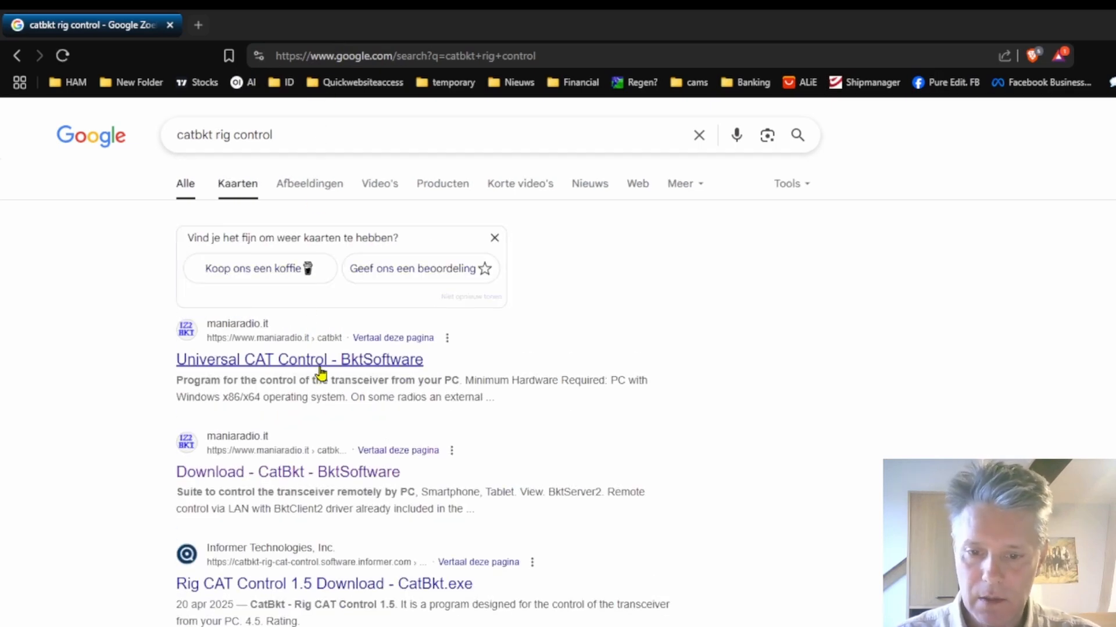
{"action": "left_click", "coordinate": [320, 474]}
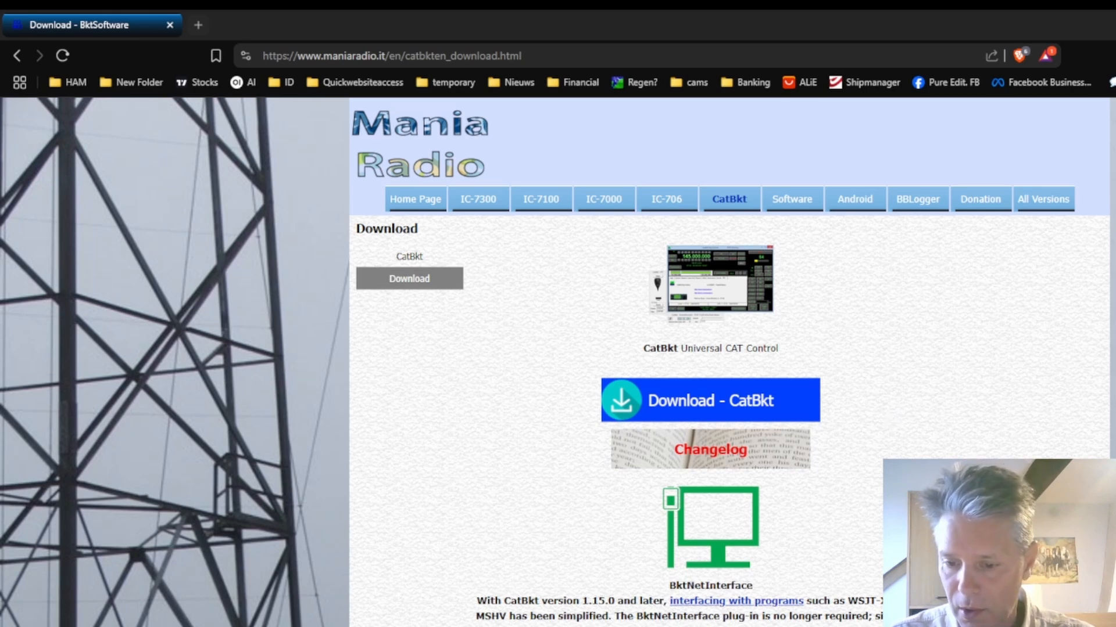
- Download CatBkt, install it in English into C:\IZ2BKT\CatBkt Rig CAT Control with the default Start Menu folder, and finish the wizard
{"action": "scroll", "coordinate": [943, 416], "scroll_direction": "down", "scroll_amount": 1}
{"action": "scroll", "coordinate": [729, 363], "scroll_direction": "up", "scroll_amount": 1}
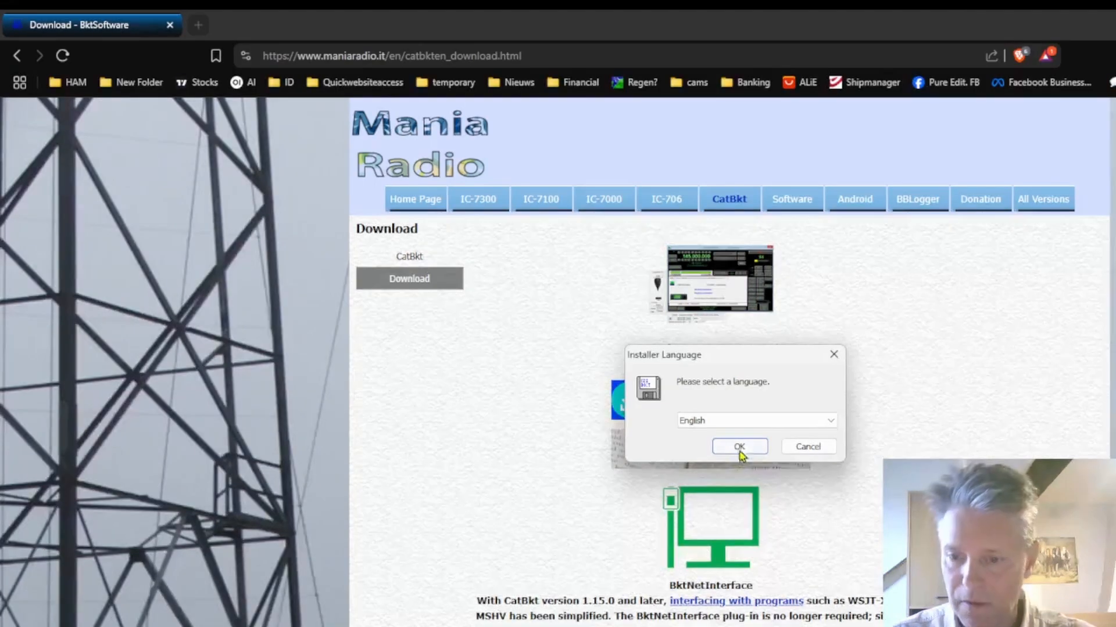
{"action": "left_click", "coordinate": [740, 449]}
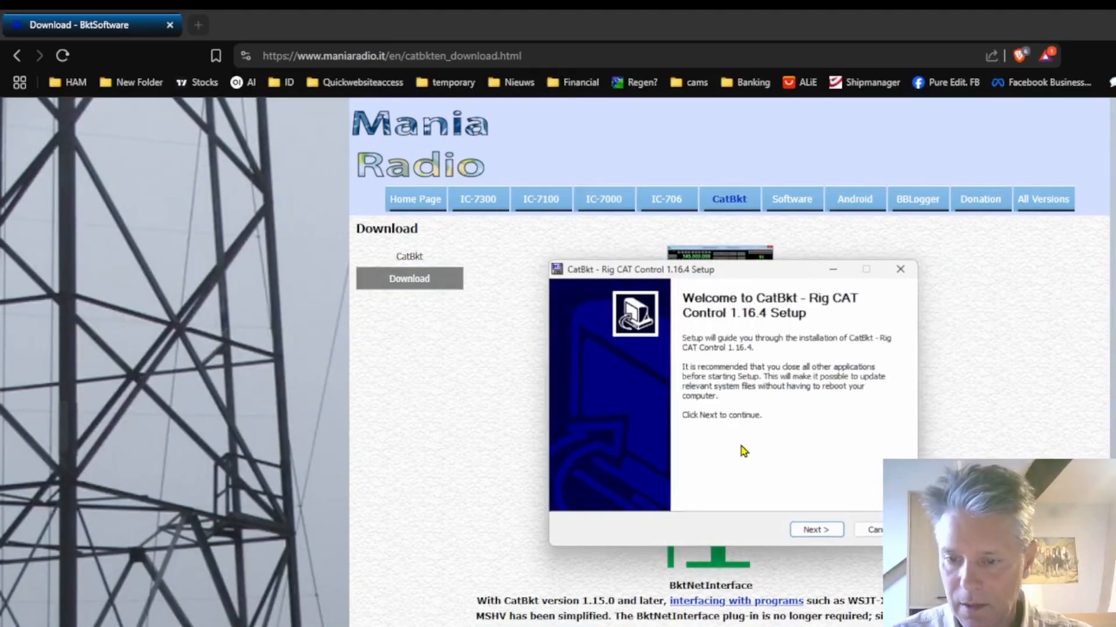
{"action": "left_click", "coordinate": [827, 542]}
{"action": "left_click", "coordinate": [826, 542]}
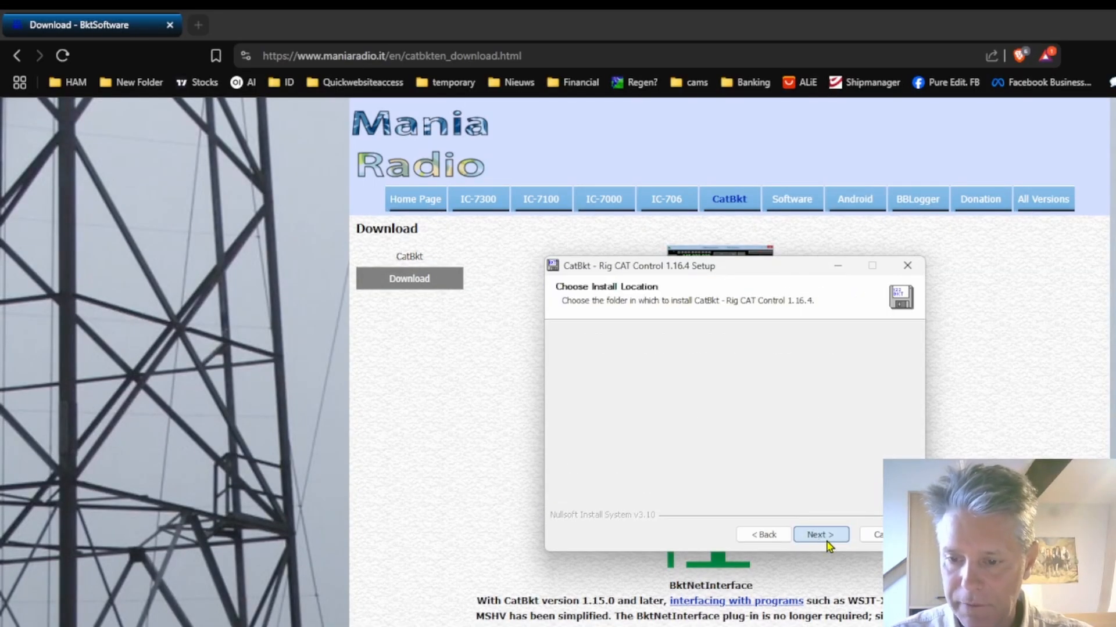
{"action": "left_click", "coordinate": [827, 541]}
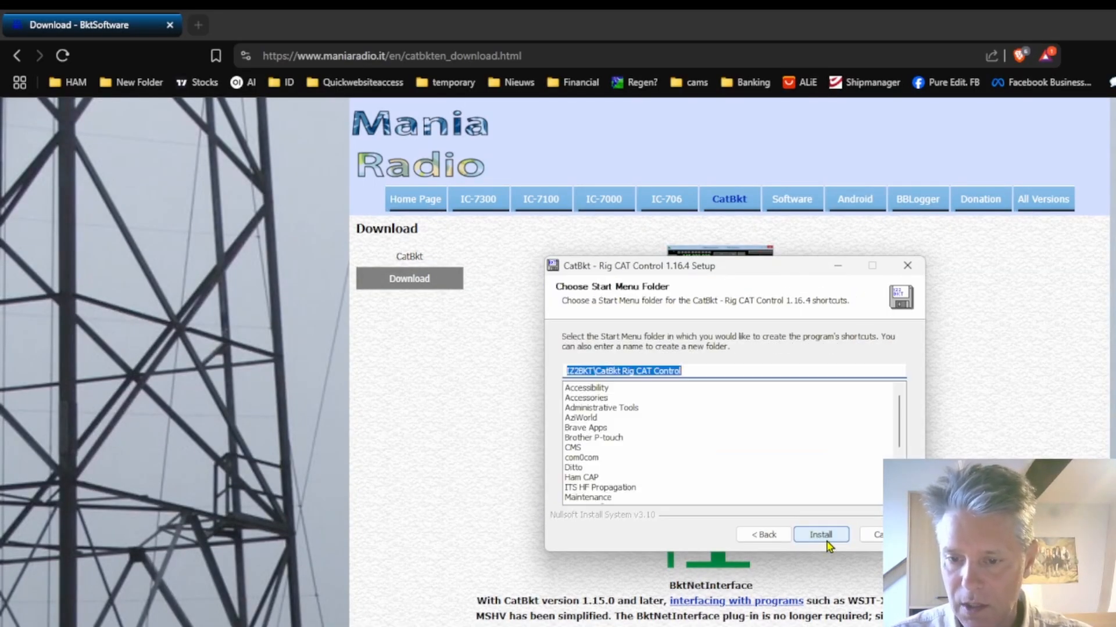
{"action": "left_click", "coordinate": [782, 538]}
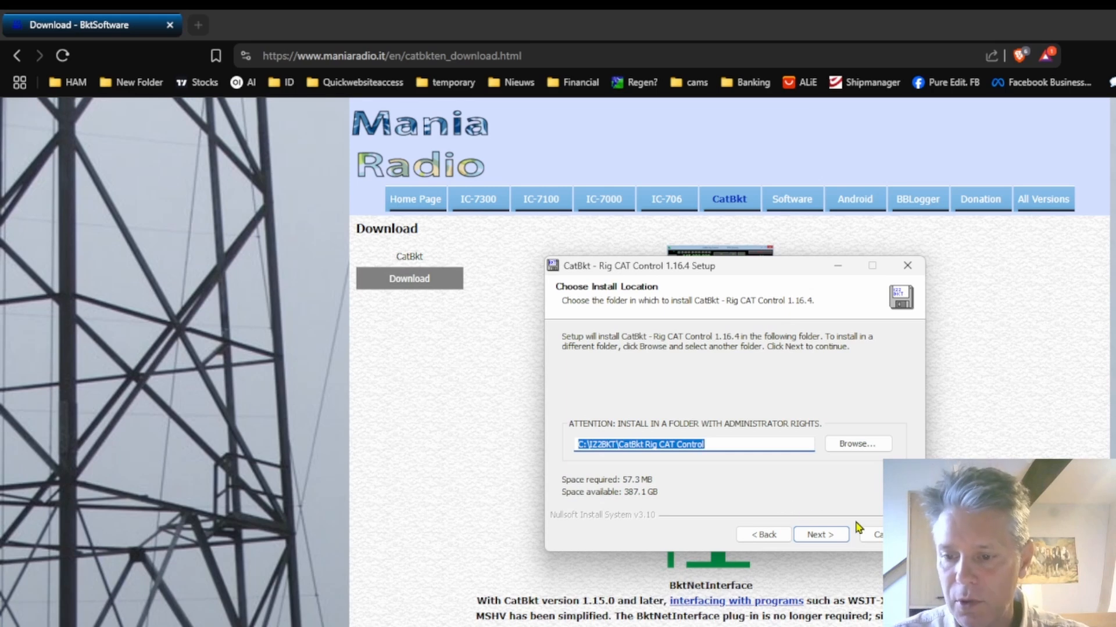
{"action": "left_click", "coordinate": [827, 541]}
{"action": "left_click", "coordinate": [827, 543]}
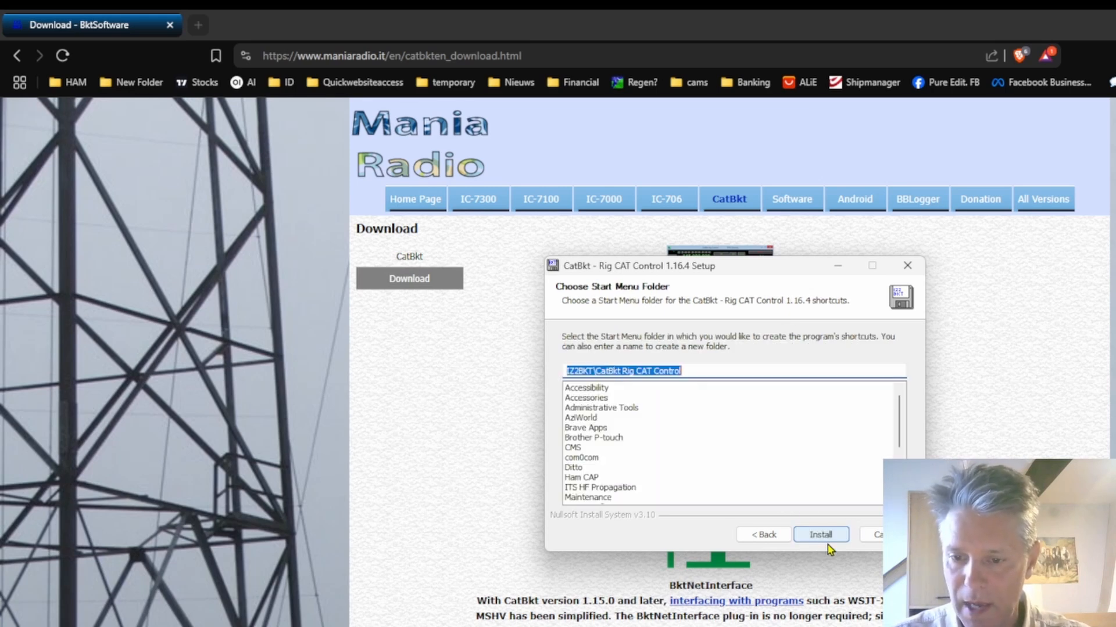
{"action": "left_click", "coordinate": [828, 543]}
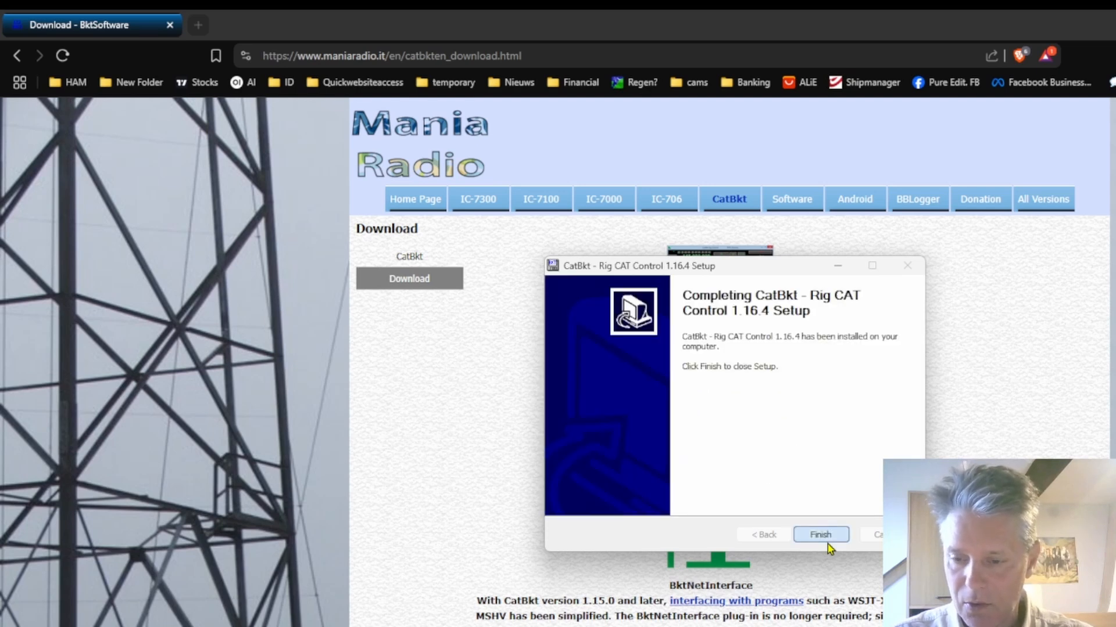
{"action": "left_click", "coordinate": [828, 544]}
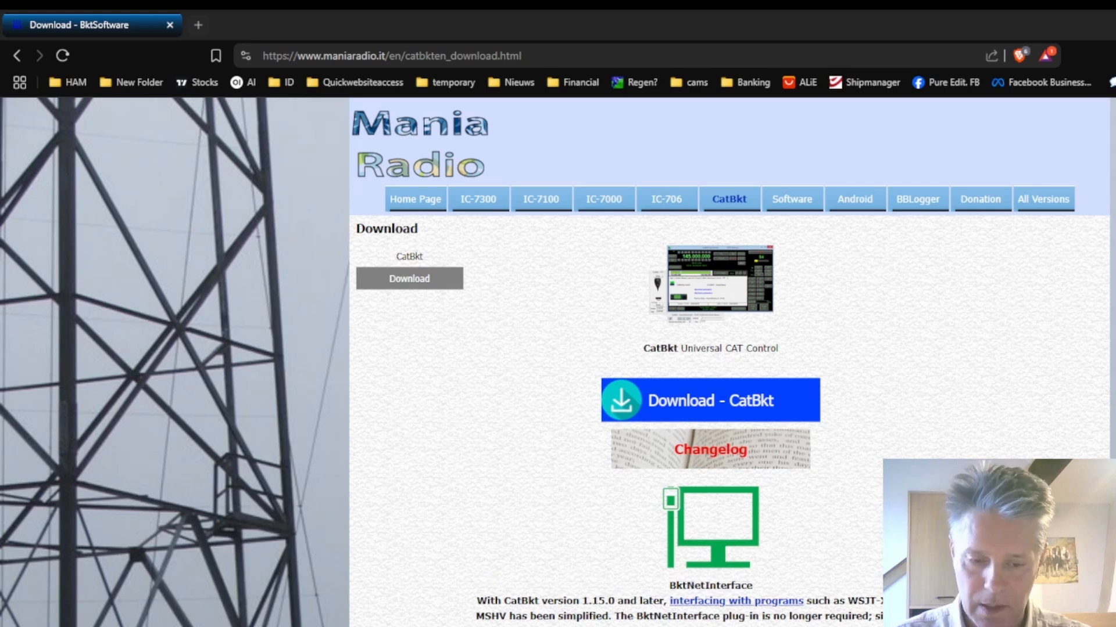
{"action": "key", "text": "super"}
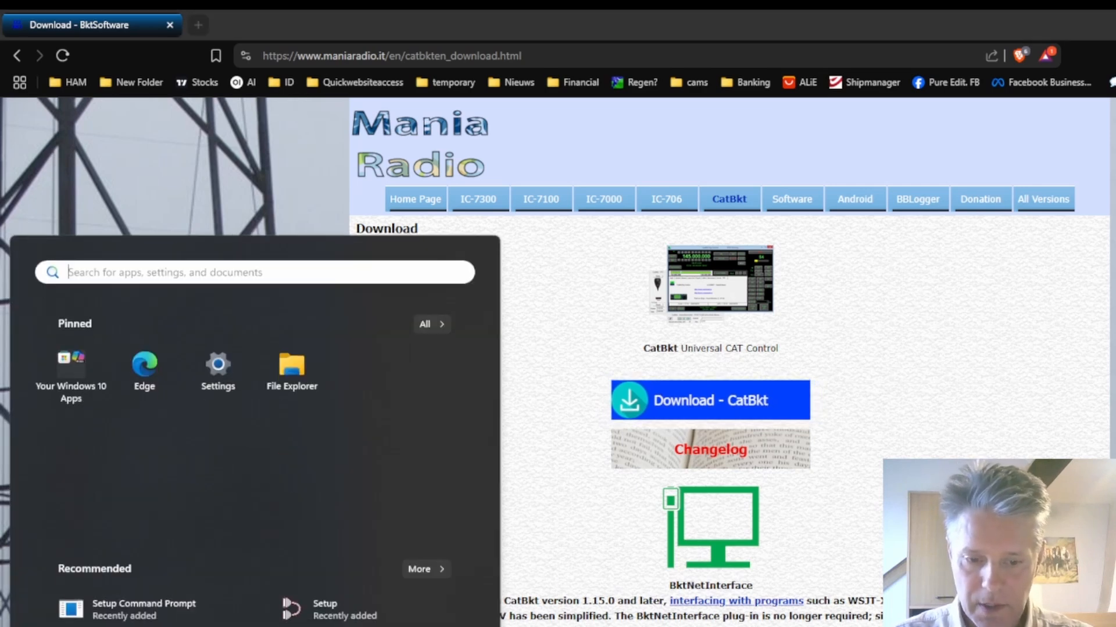
{"action": "left_click", "coordinate": [425, 324]}
{"action": "scroll", "coordinate": [343, 540], "scroll_direction": "down", "scroll_amount": 6}
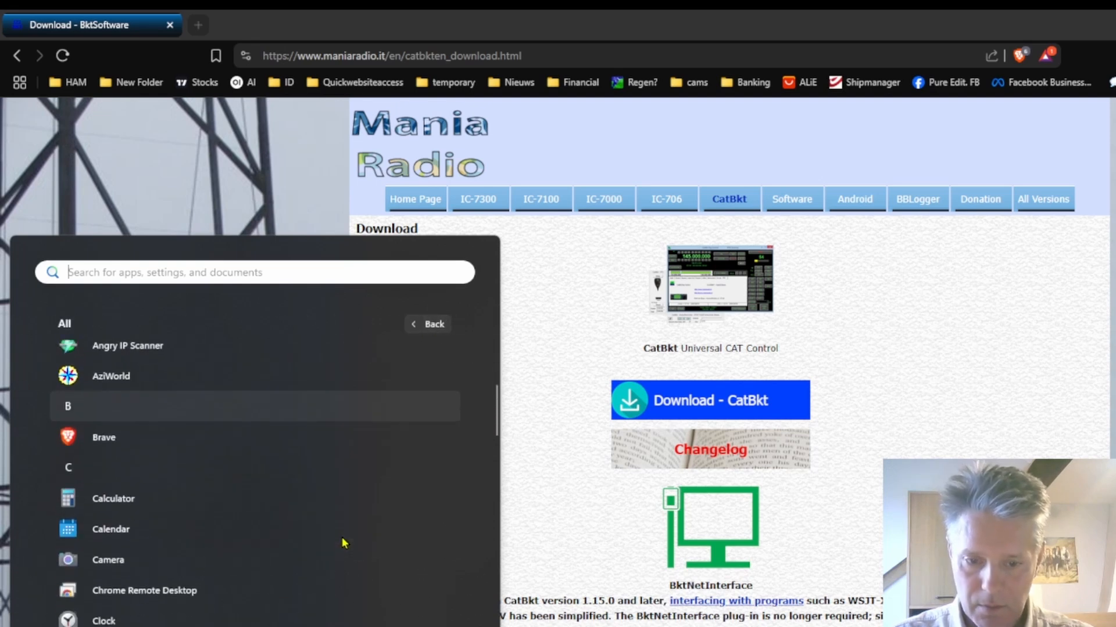
{"action": "scroll", "coordinate": [343, 543], "scroll_direction": "up", "scroll_amount": 5}
{"action": "scroll", "coordinate": [342, 540], "scroll_direction": "down", "scroll_amount": 2}
{"action": "scroll", "coordinate": [341, 540], "scroll_direction": "up", "scroll_amount": 2}
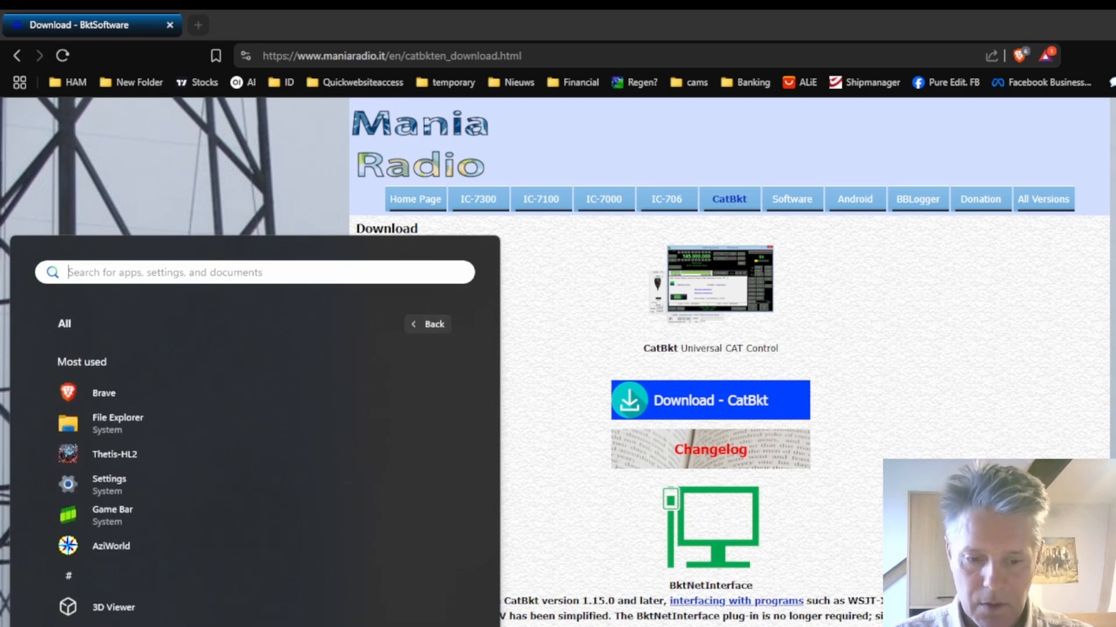
{"action": "key", "text": "super"}
{"action": "key", "text": "super"}
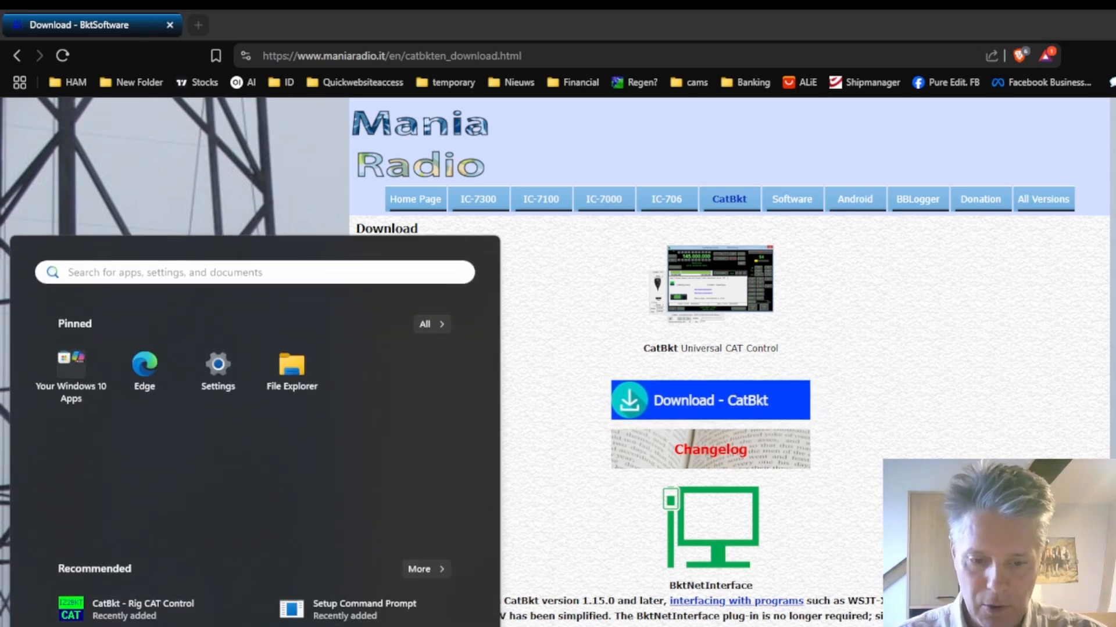
{"action": "key", "text": "super"}
- Search the computer for "catbkt", launch CatBkt, and start it with HamLib 4.4 set as the default version
{"action": "key", "text": "super"}
{"action": "type", "text": "ca"}
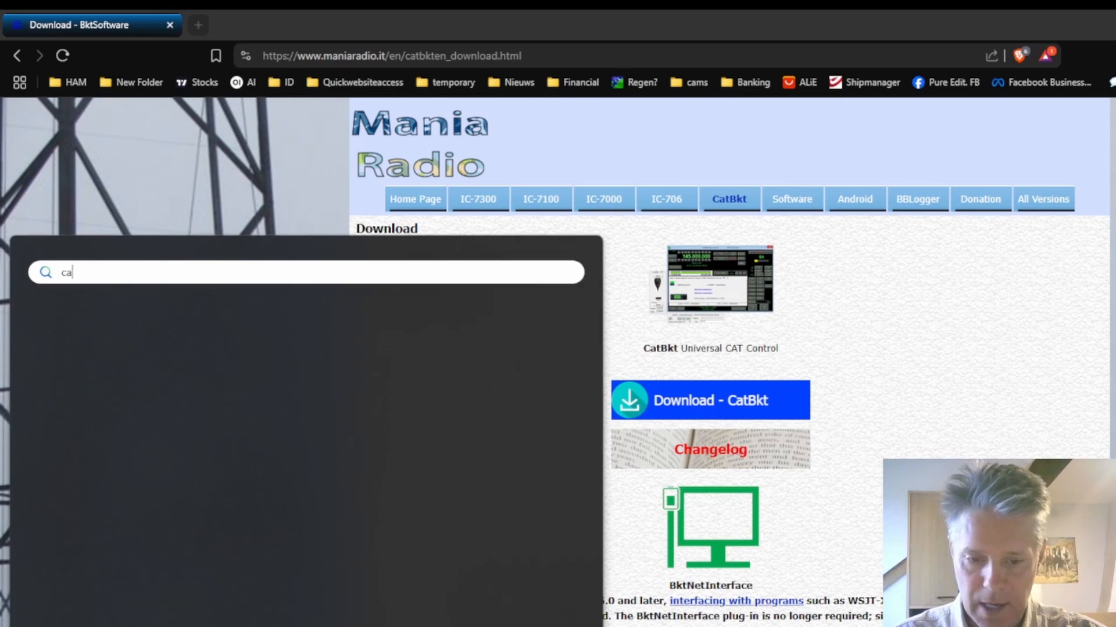
{"action": "type", "text": "tbkt"}
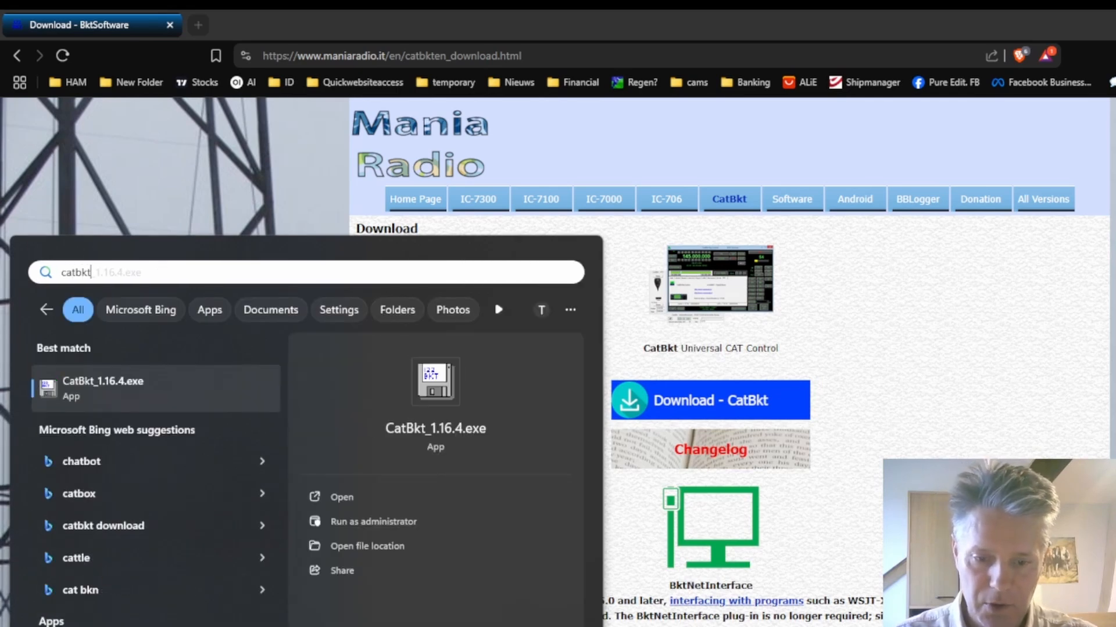
{"action": "key", "text": "Return"}
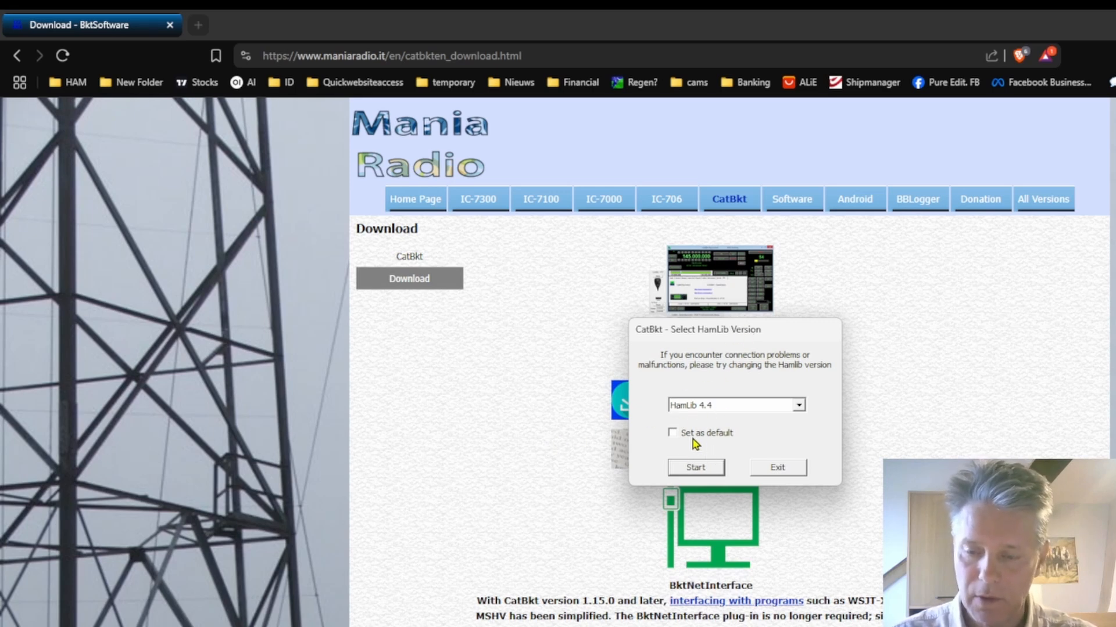
{"action": "left_click", "coordinate": [672, 433]}
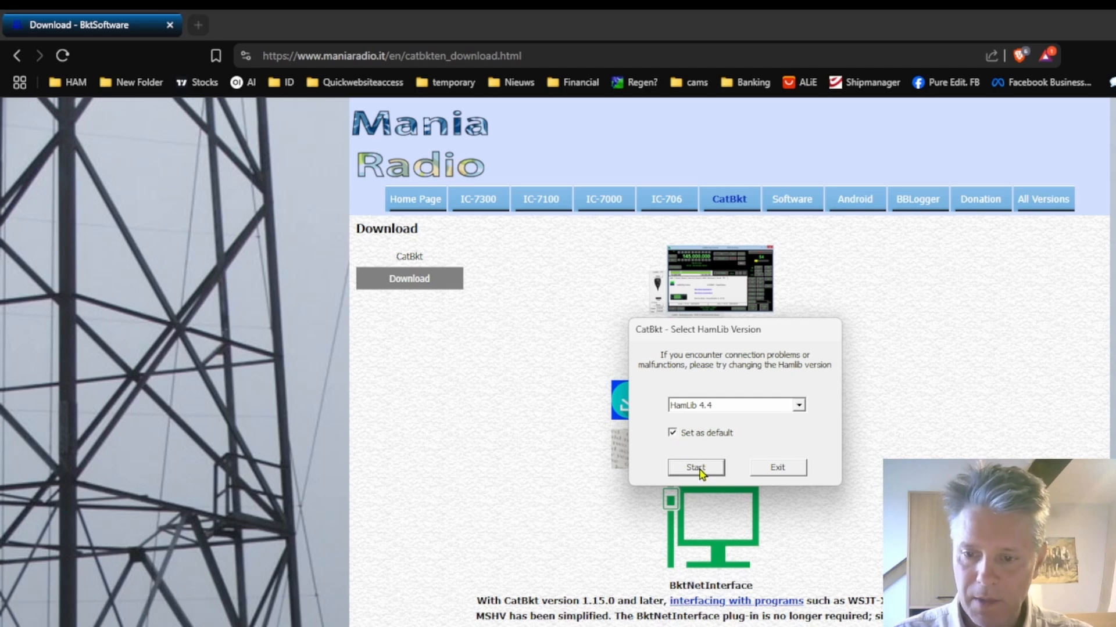
{"action": "left_click", "coordinate": [697, 472]}
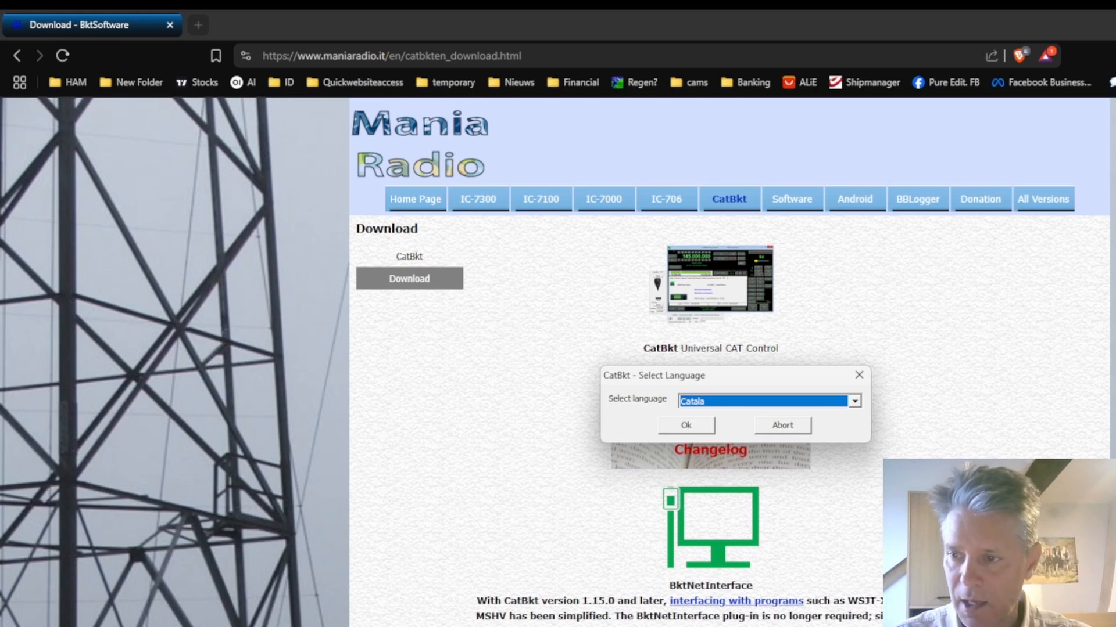
- Minimize the windows behind the CatBkt language dialog and set the program language to English
{"action": "left_click", "coordinate": [1115, 24]}
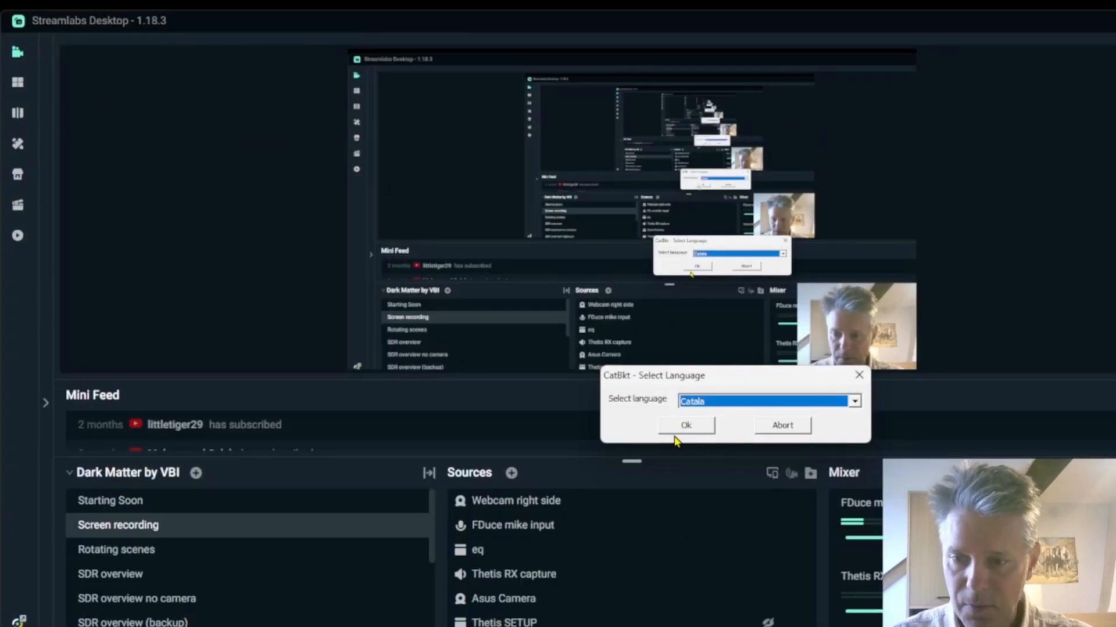
{"action": "left_click", "coordinate": [1114, 21]}
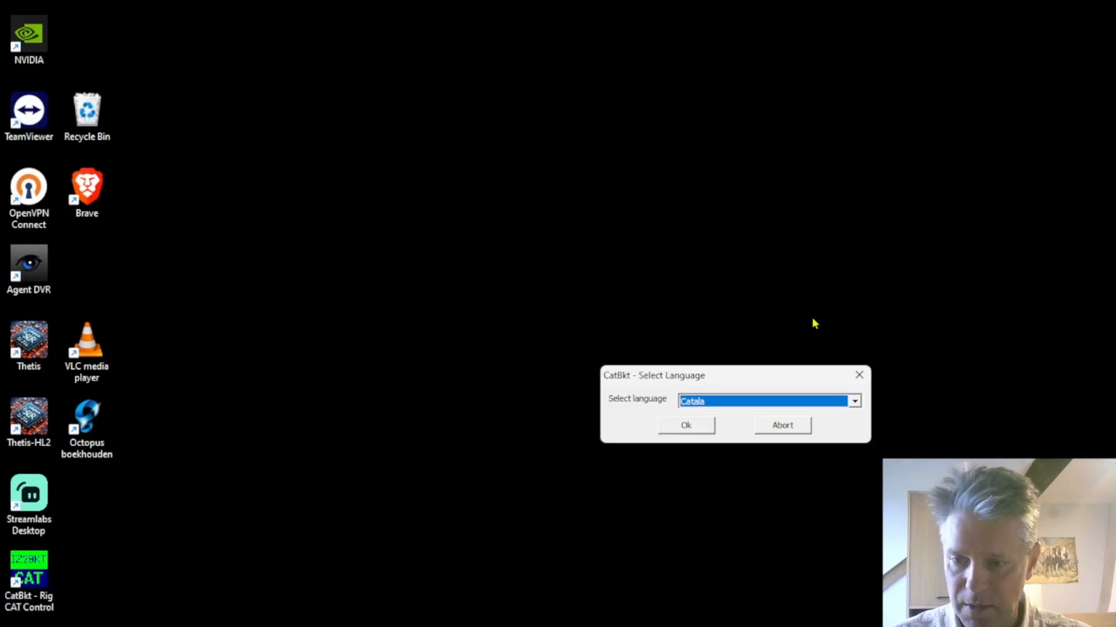
{"action": "left_click", "coordinate": [707, 402]}
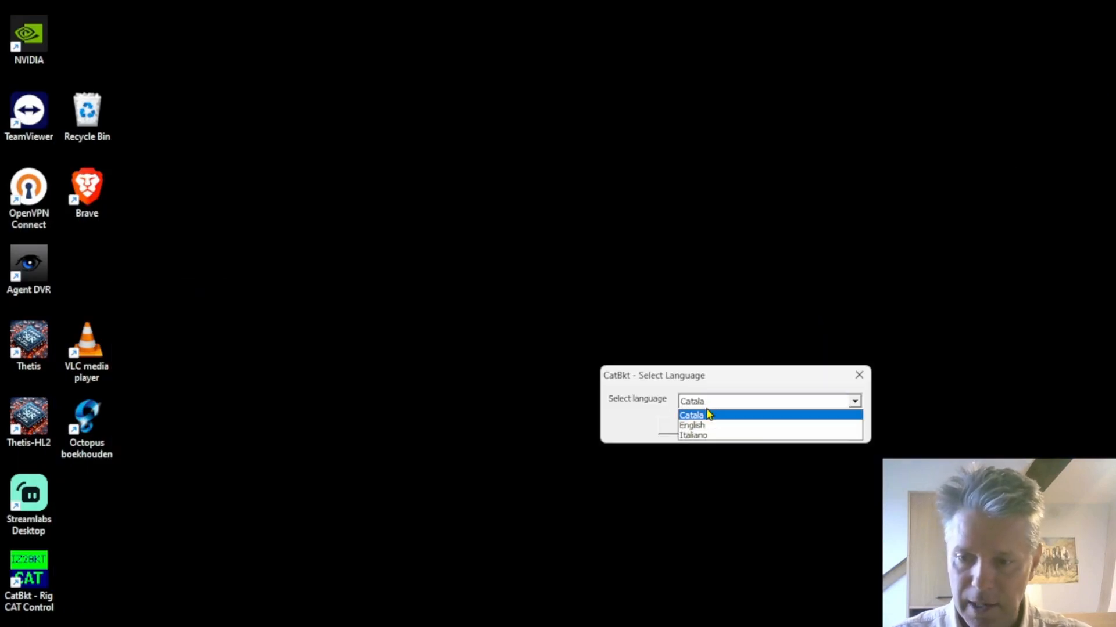
{"action": "left_click", "coordinate": [707, 425]}
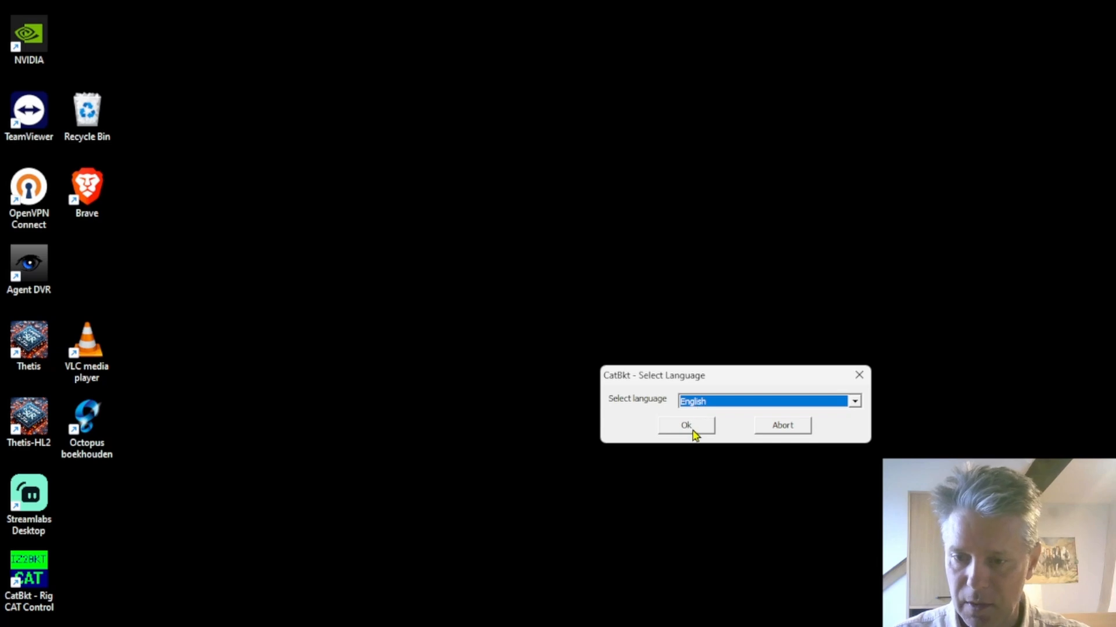
{"action": "left_click", "coordinate": [695, 430]}
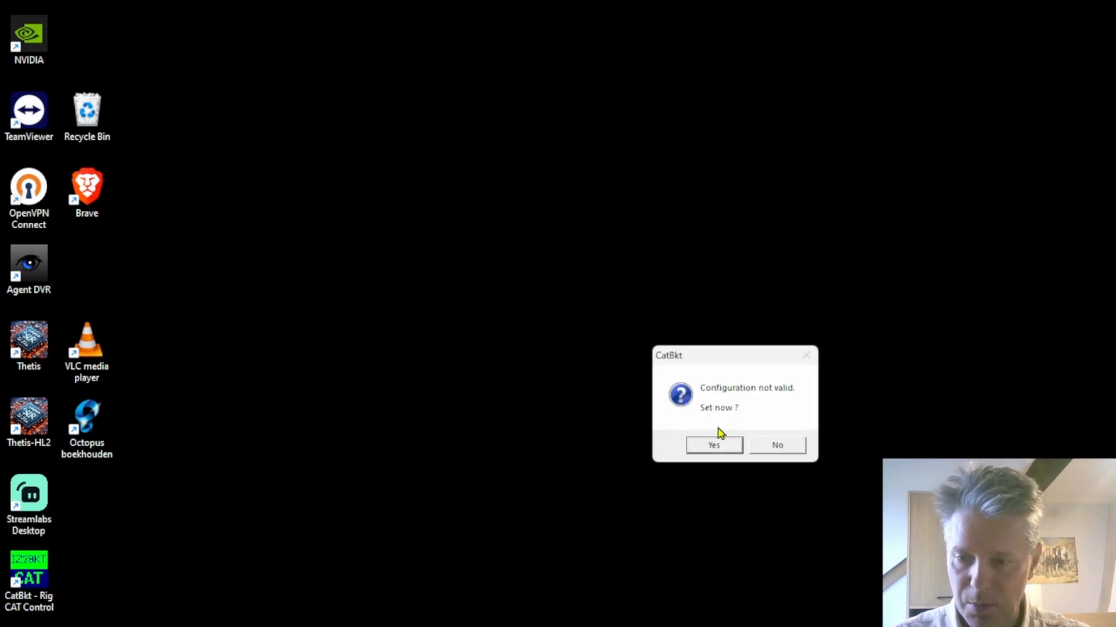
- Agree to set up the CatBkt configuration and enter the station's call sign and the operator's name
{"action": "left_click", "coordinate": [712, 445]}
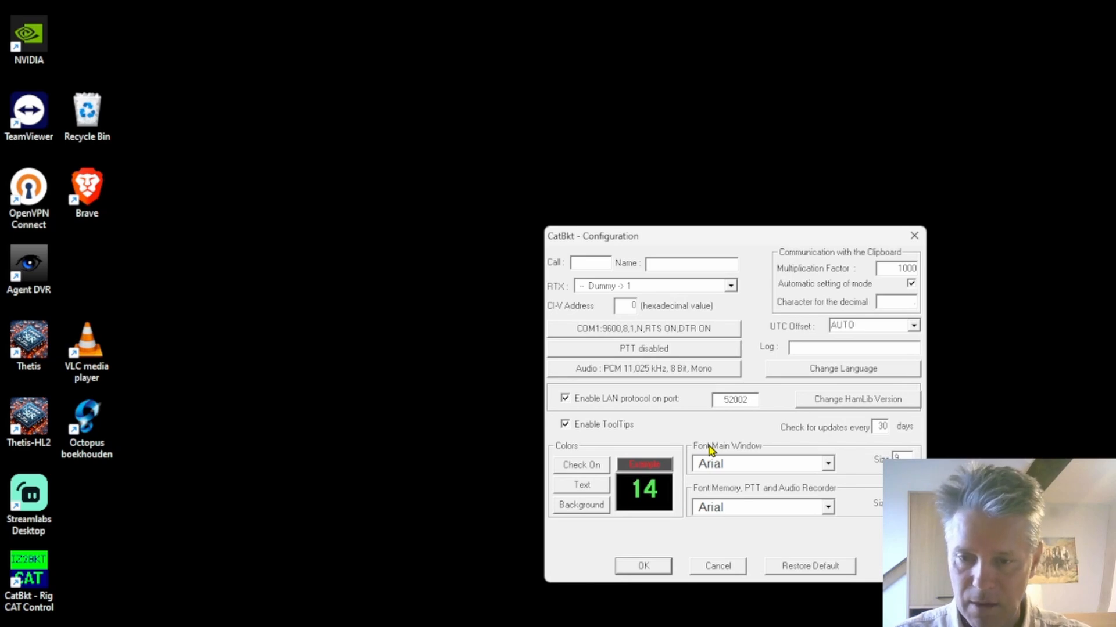
{"action": "type", "text": "ON"}
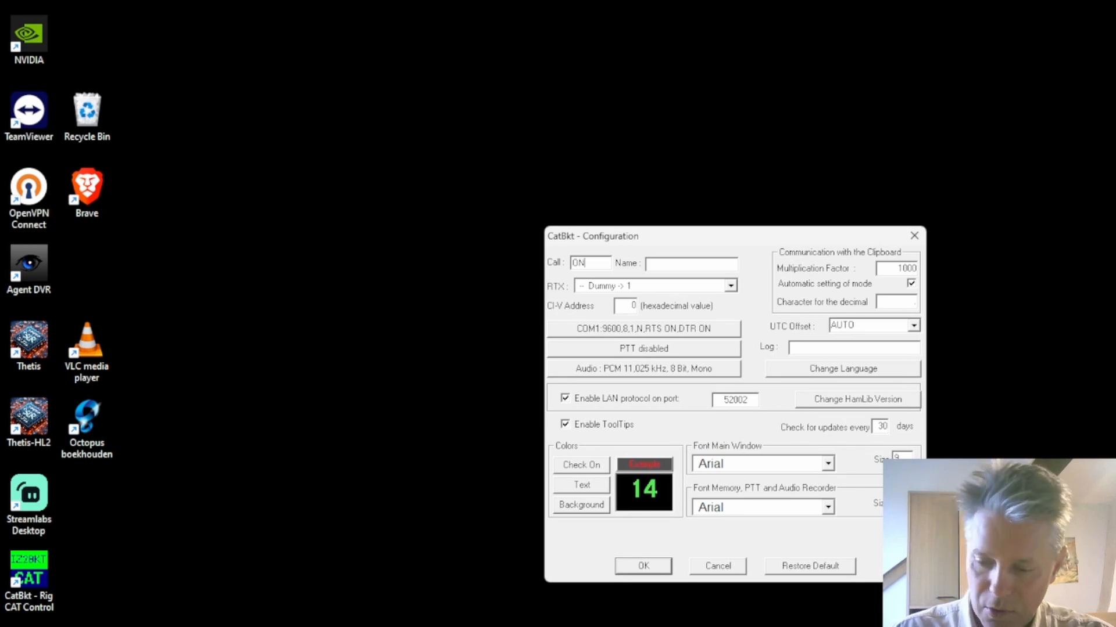
{"action": "type", "text": "7OFF"}
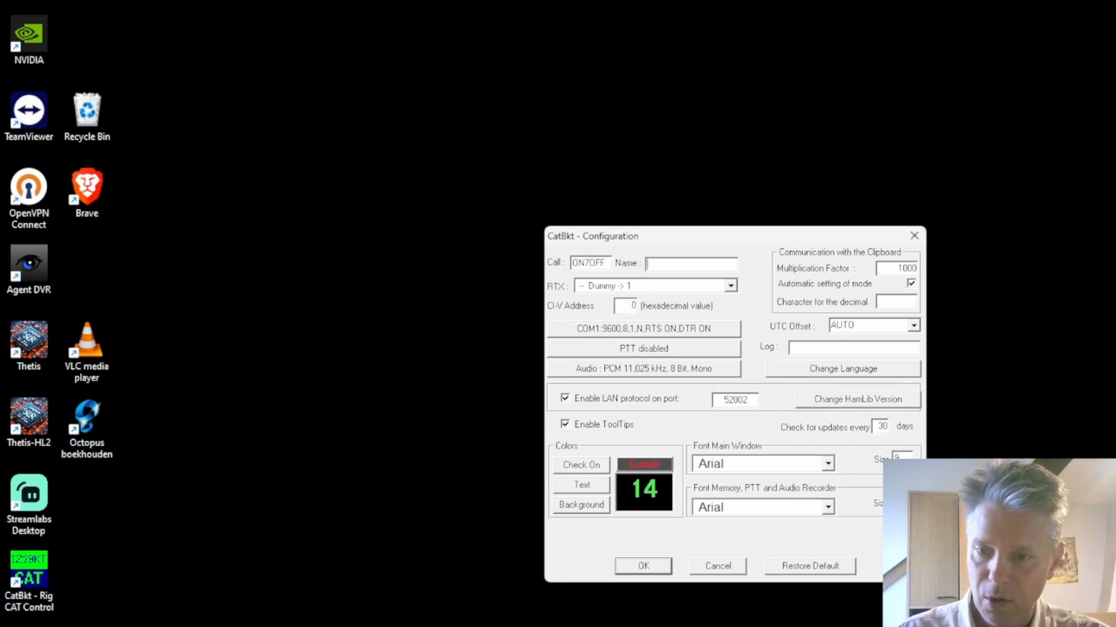
{"action": "key", "text": "Tab"}
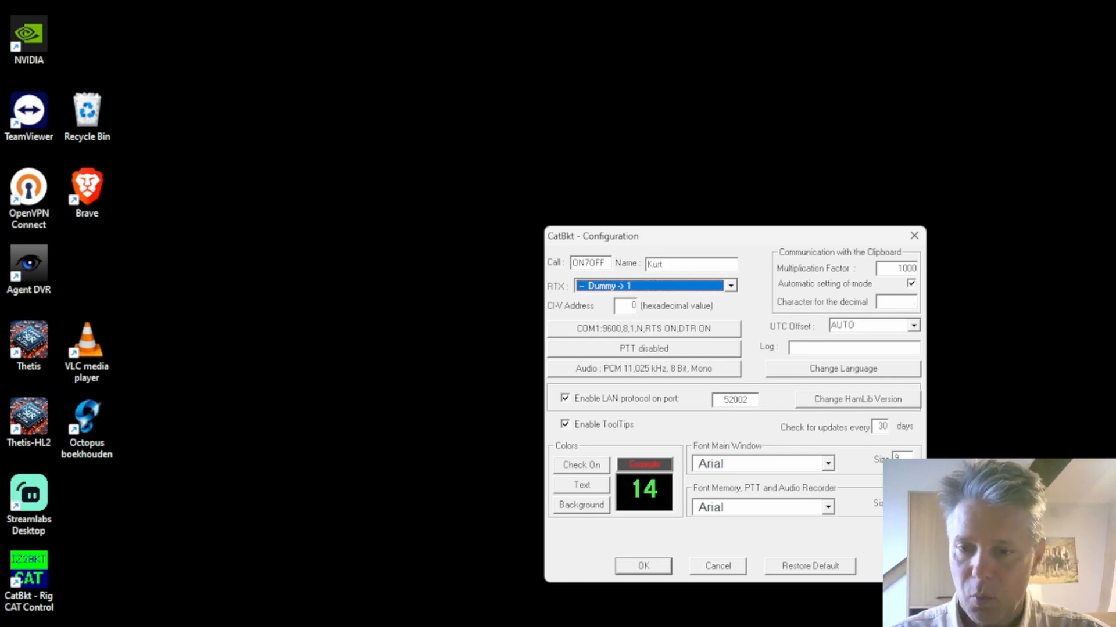
- Set the RTX model in the CatBkt configuration to OpenHPSDR PiHPSDR -> 2040
{"action": "left_click", "coordinate": [729, 286]}
{"action": "scroll", "coordinate": [735, 350], "scroll_direction": "down", "scroll_amount": 12}
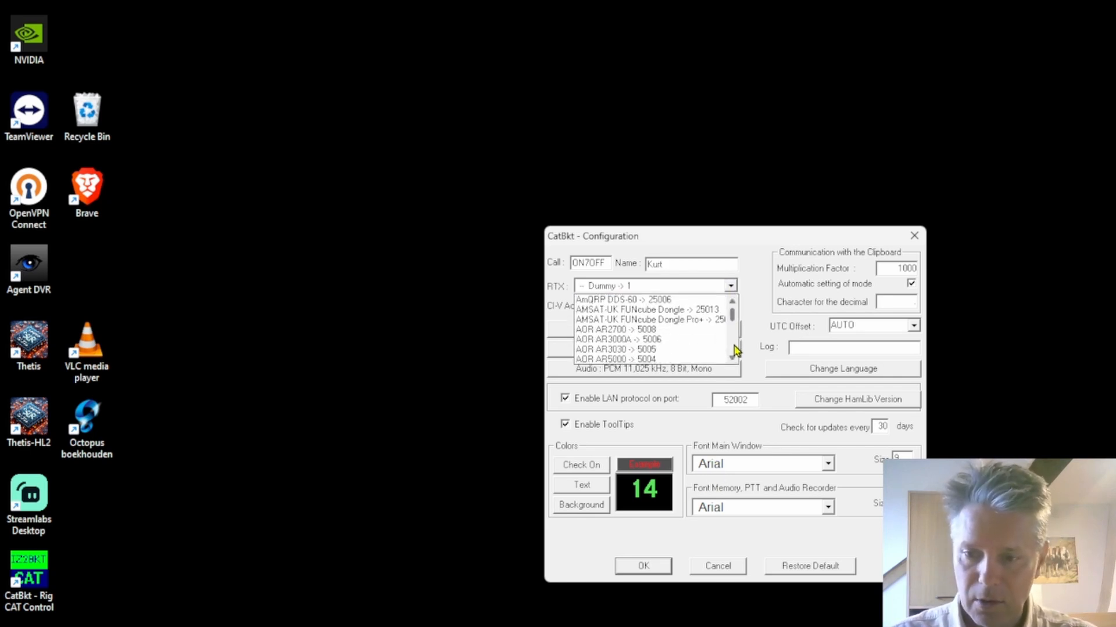
{"action": "scroll", "coordinate": [735, 350], "scroll_direction": "down", "scroll_amount": 12}
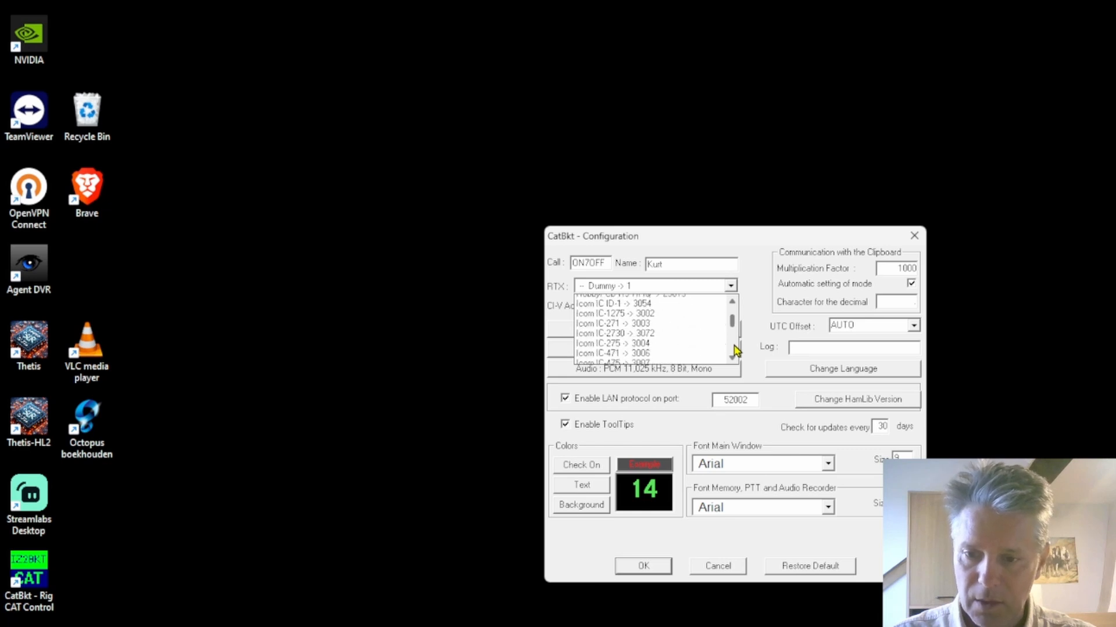
{"action": "scroll", "coordinate": [735, 350], "scroll_direction": "down", "scroll_amount": 12}
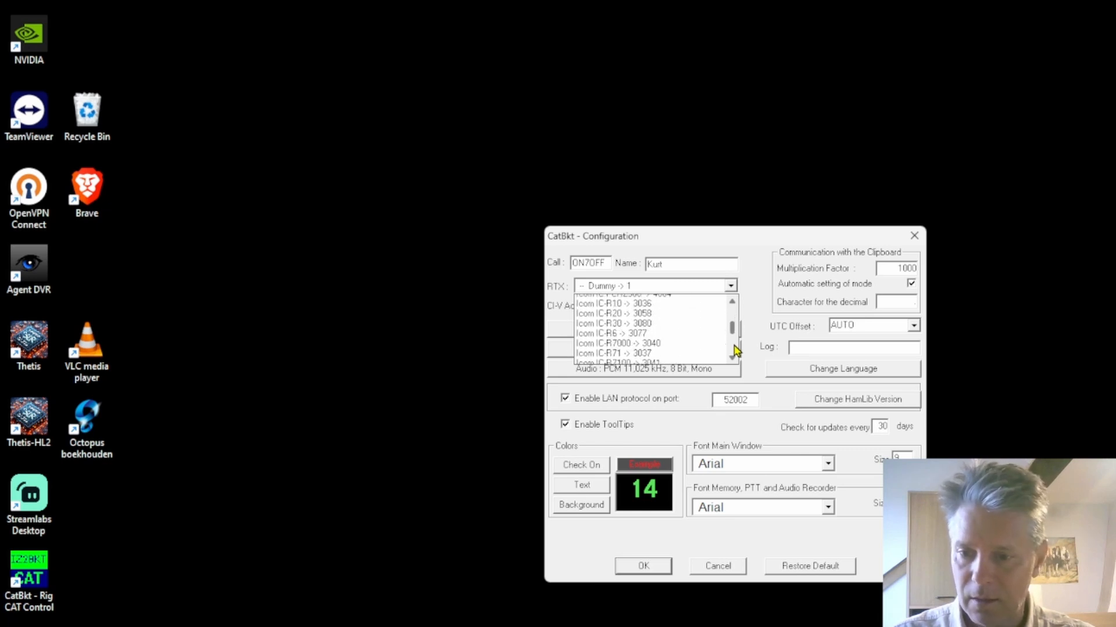
{"action": "scroll", "coordinate": [735, 350], "scroll_direction": "down", "scroll_amount": 12}
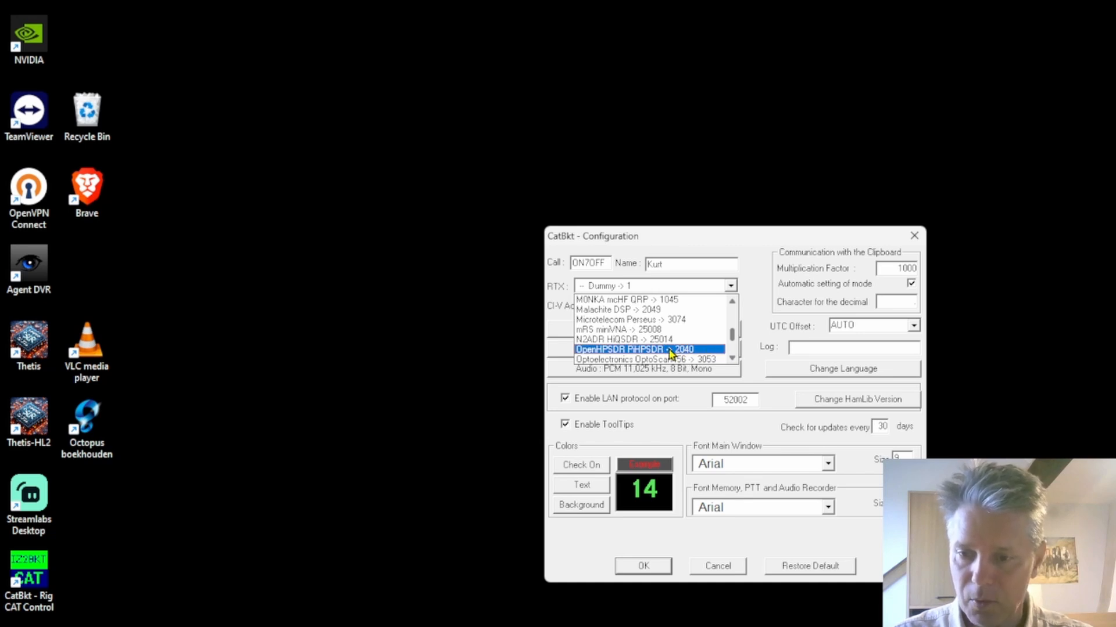
{"action": "left_click", "coordinate": [671, 349]}
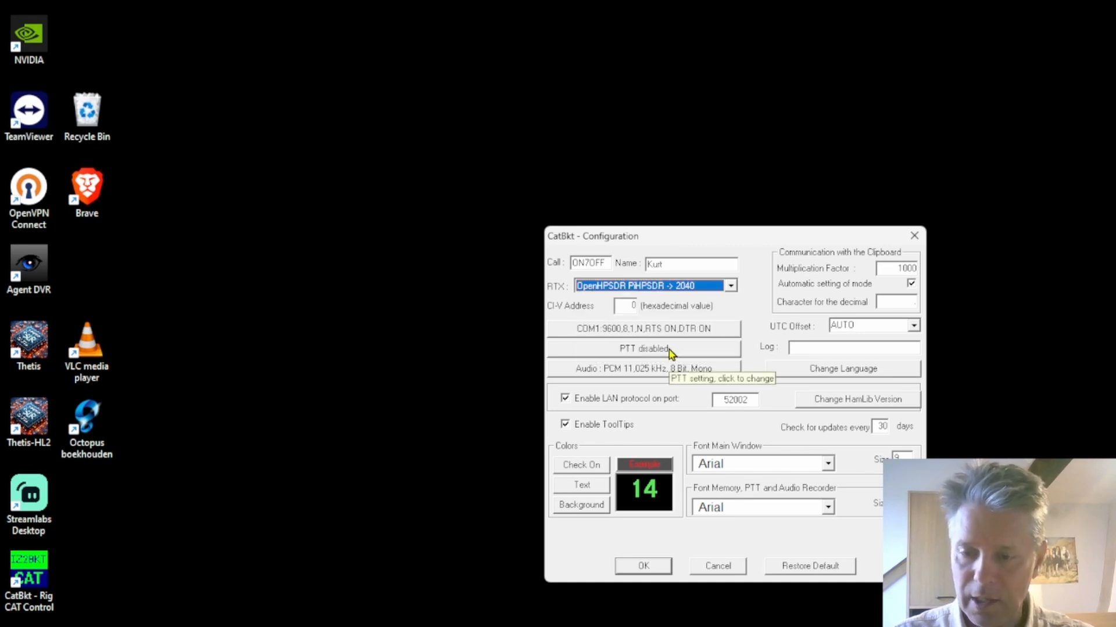
- Set the serial port to COM21 in the COM settings for the selected transceiver and confirm them
{"action": "left_click", "coordinate": [605, 332]}
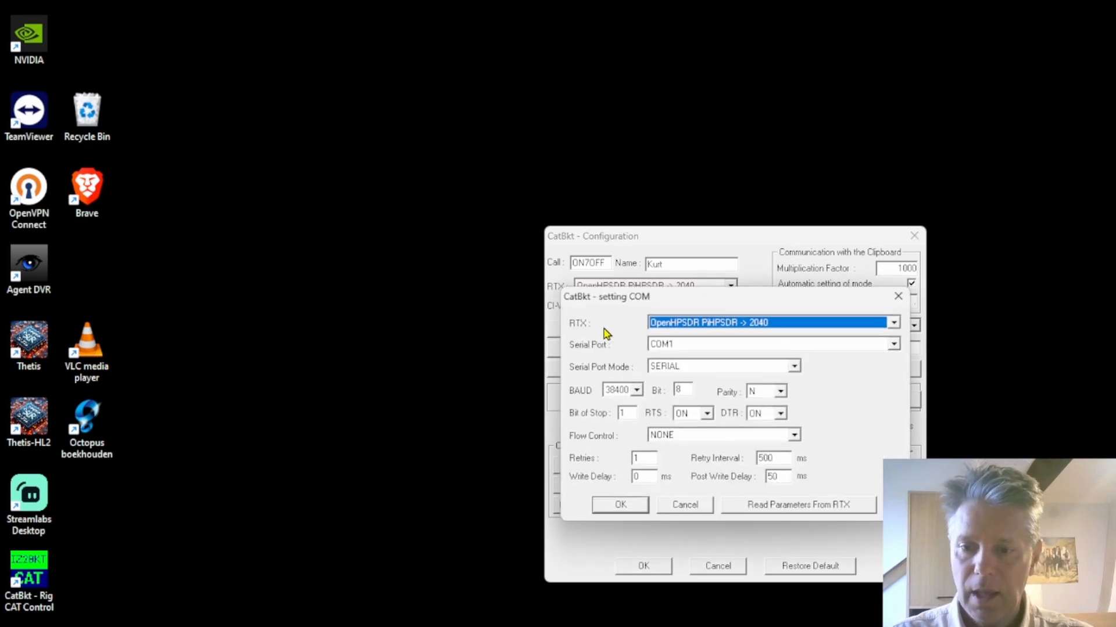
{"action": "left_click", "coordinate": [674, 344]}
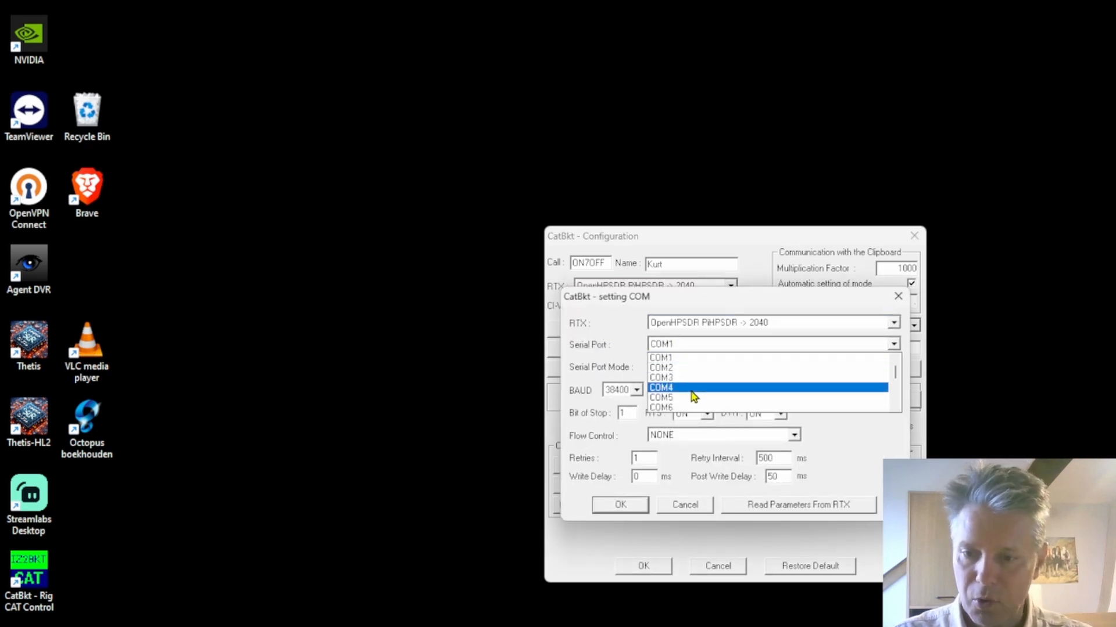
{"action": "scroll", "coordinate": [693, 397], "scroll_direction": "down", "scroll_amount": 4}
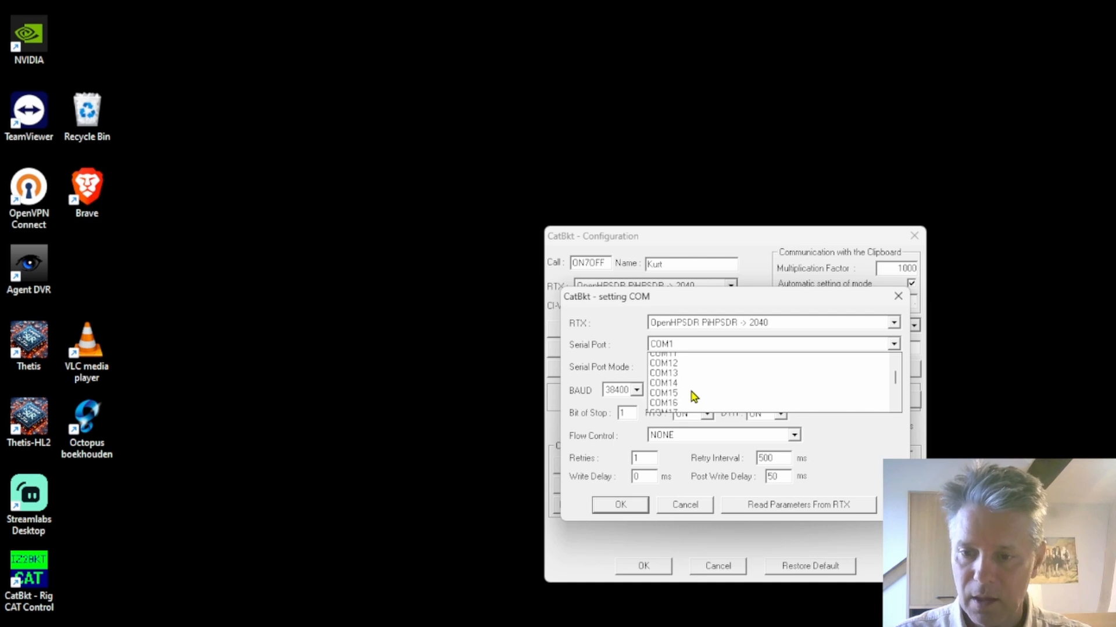
{"action": "scroll", "coordinate": [693, 397], "scroll_direction": "down", "scroll_amount": 3}
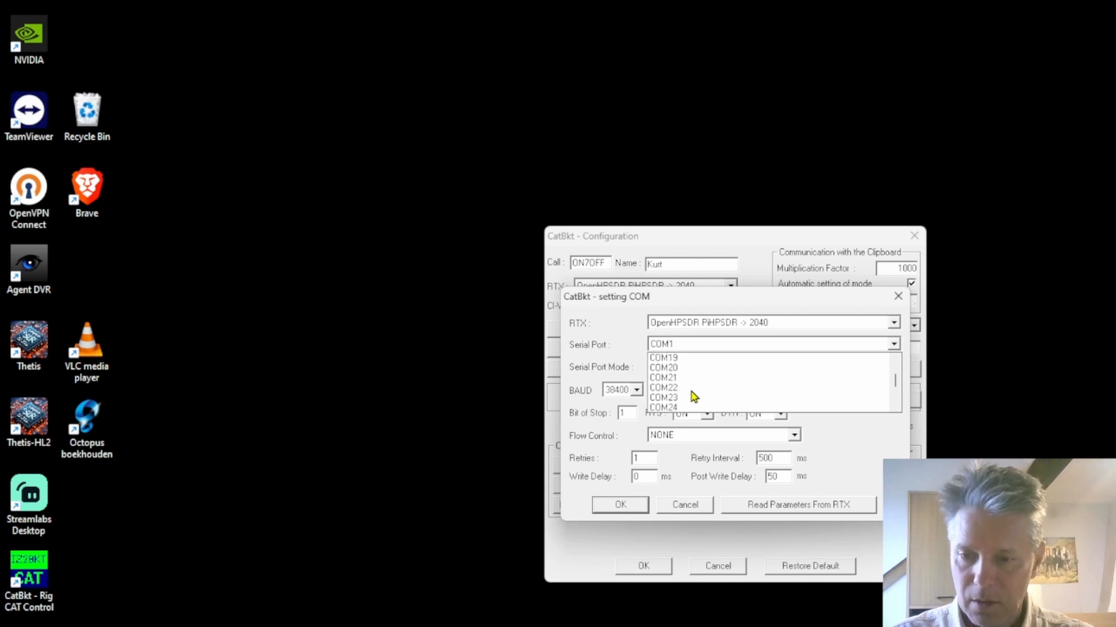
{"action": "left_click", "coordinate": [674, 378]}
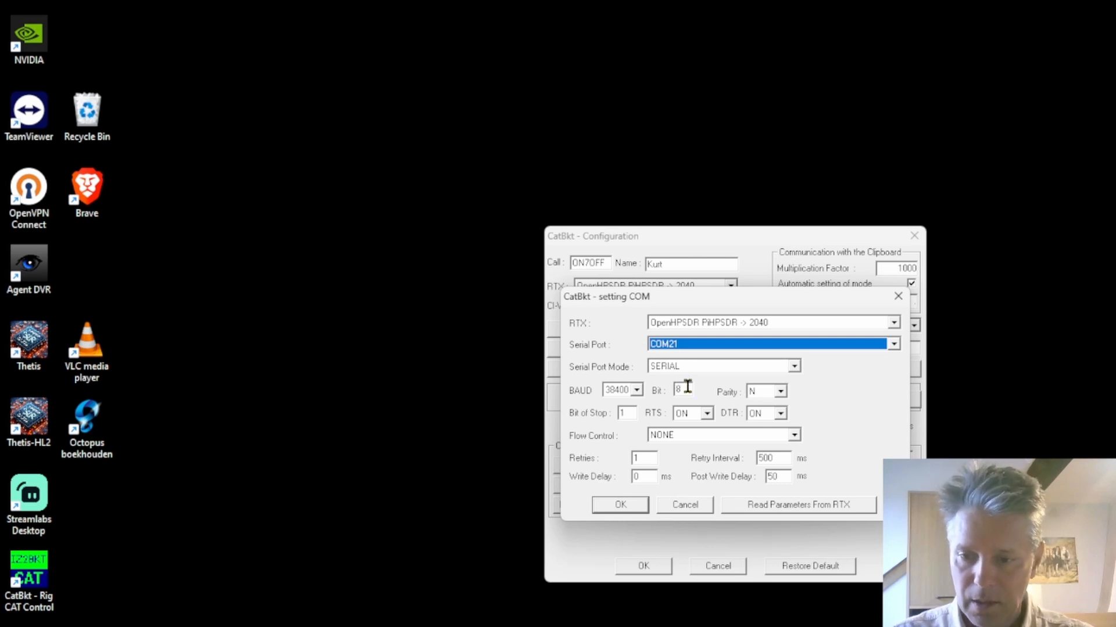
{"action": "left_click", "coordinate": [620, 505]}
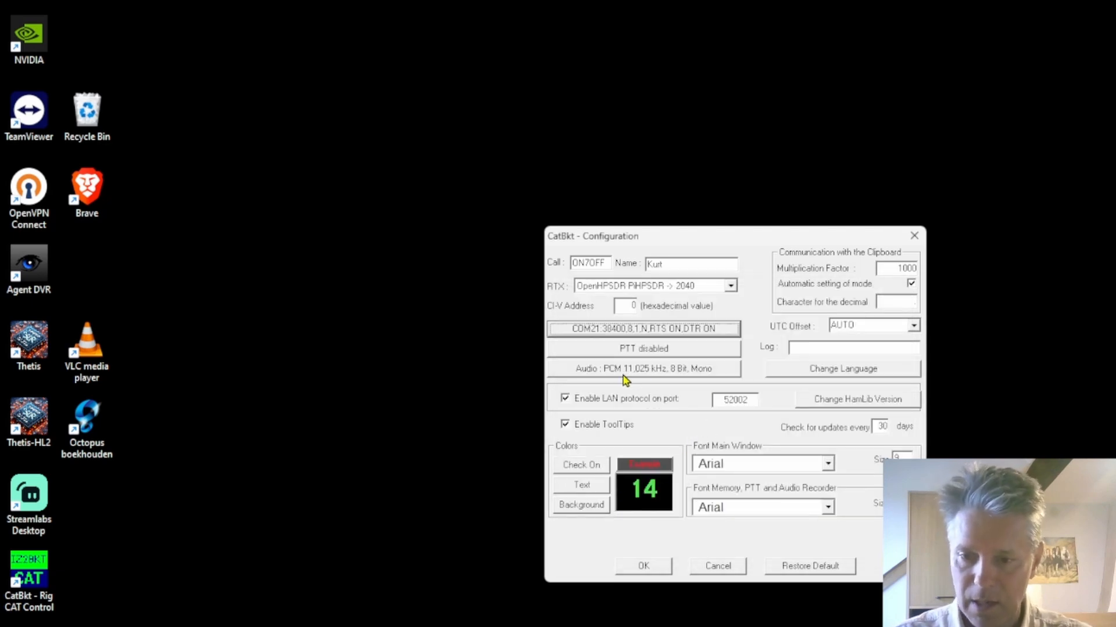
- Disable audio support in the CatBkt audio settings and confirm the change
{"action": "left_click", "coordinate": [601, 374]}
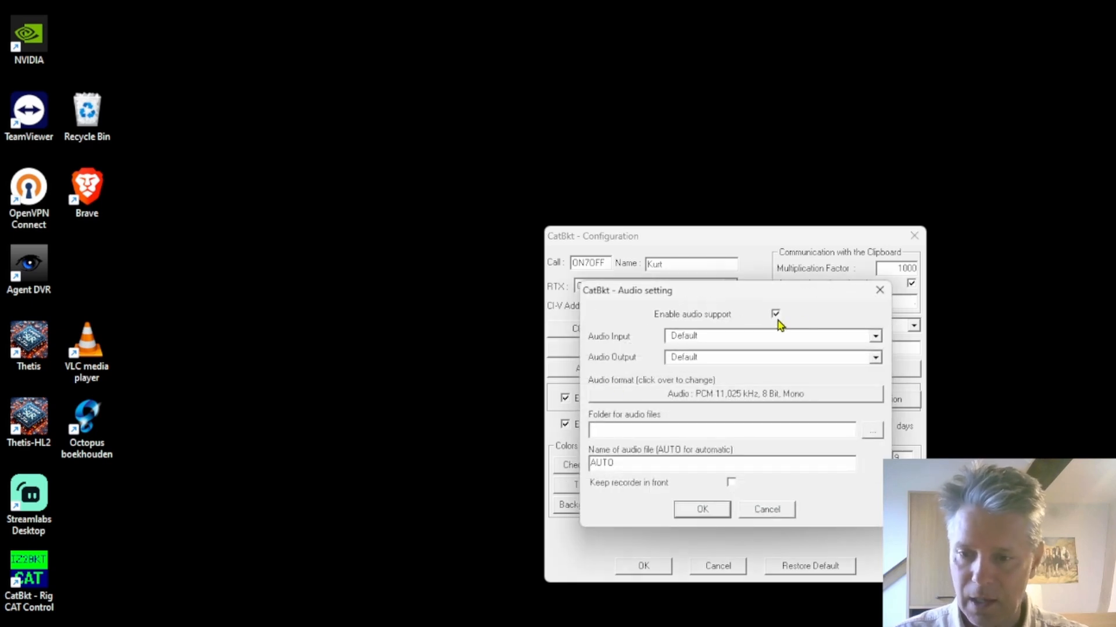
{"action": "left_click", "coordinate": [776, 314]}
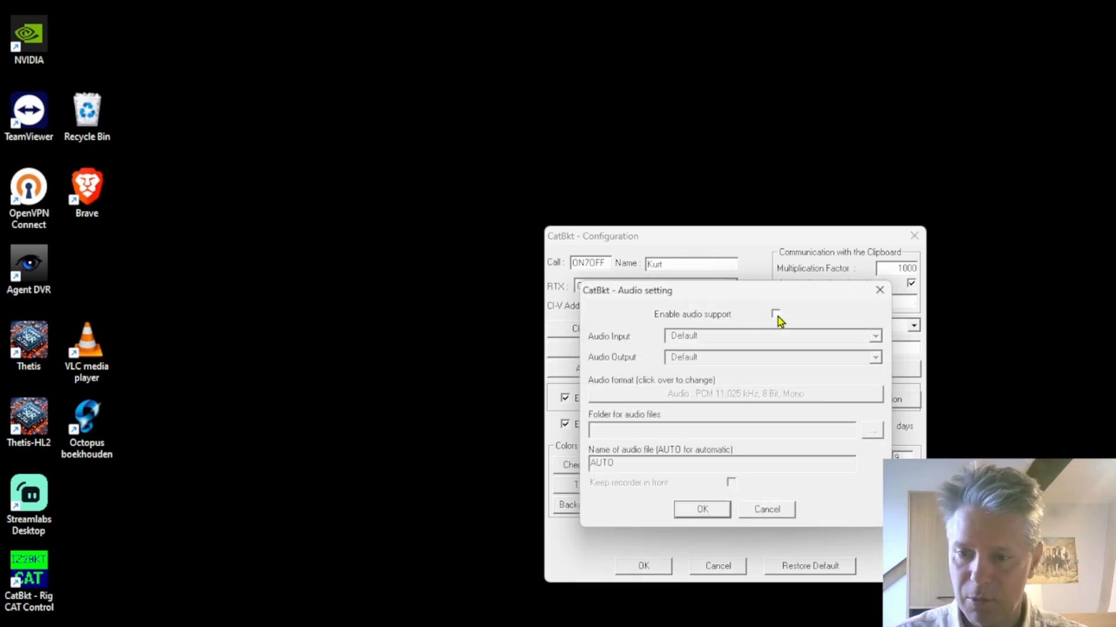
{"action": "left_click", "coordinate": [697, 510]}
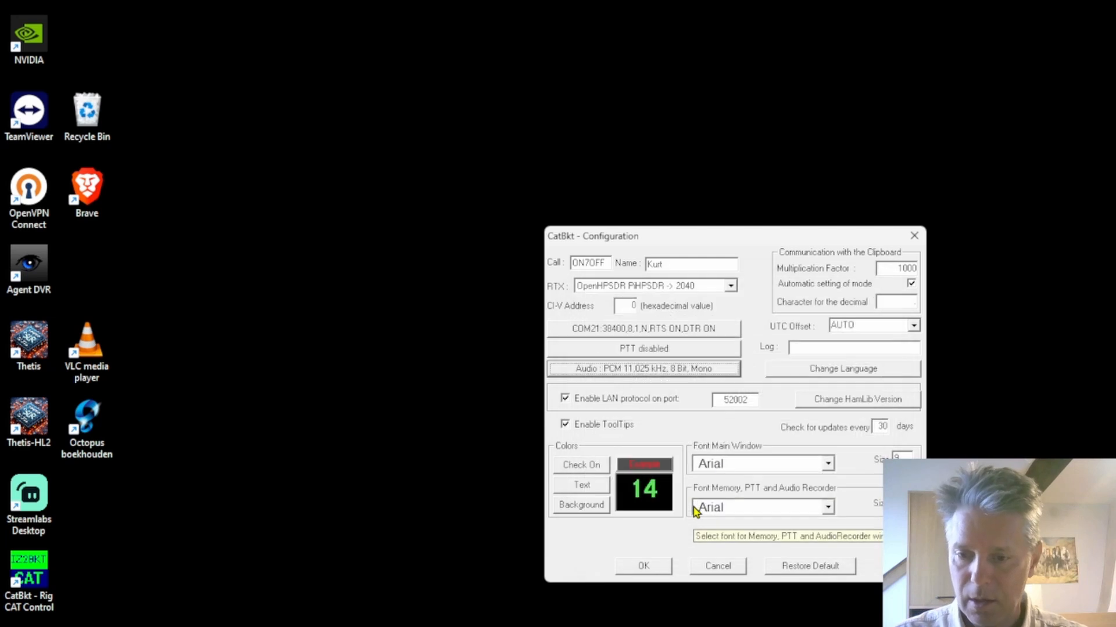
- Save the CatBkt configuration, accept the program restart, and dismiss the version notice
{"action": "left_click", "coordinate": [644, 568]}
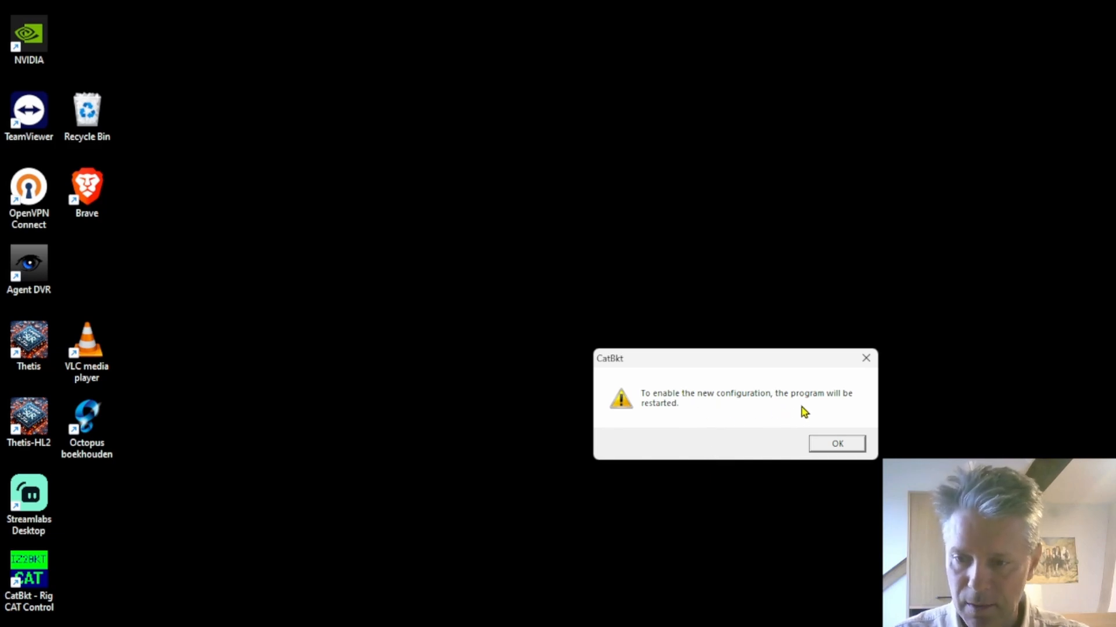
{"action": "left_click", "coordinate": [837, 443]}
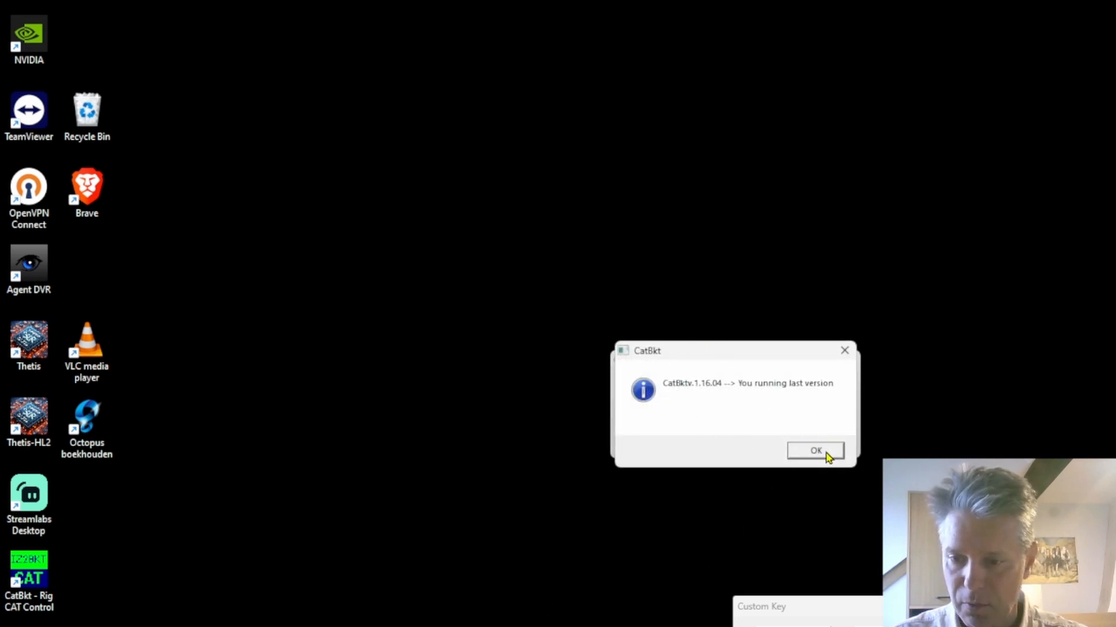
{"action": "left_click", "coordinate": [816, 451]}
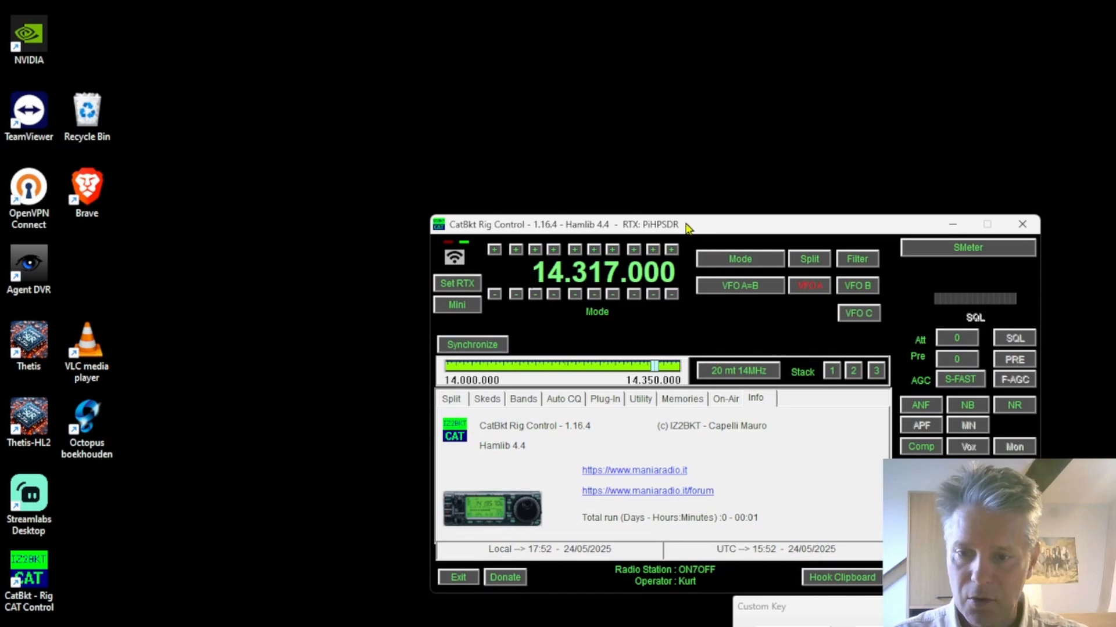
- Open the folder C:\IZ2BKT\CatBkt Rig CAT Control in File Explorer and locate CatBkt.exe
{"action": "key", "text": "alt+Tab"}
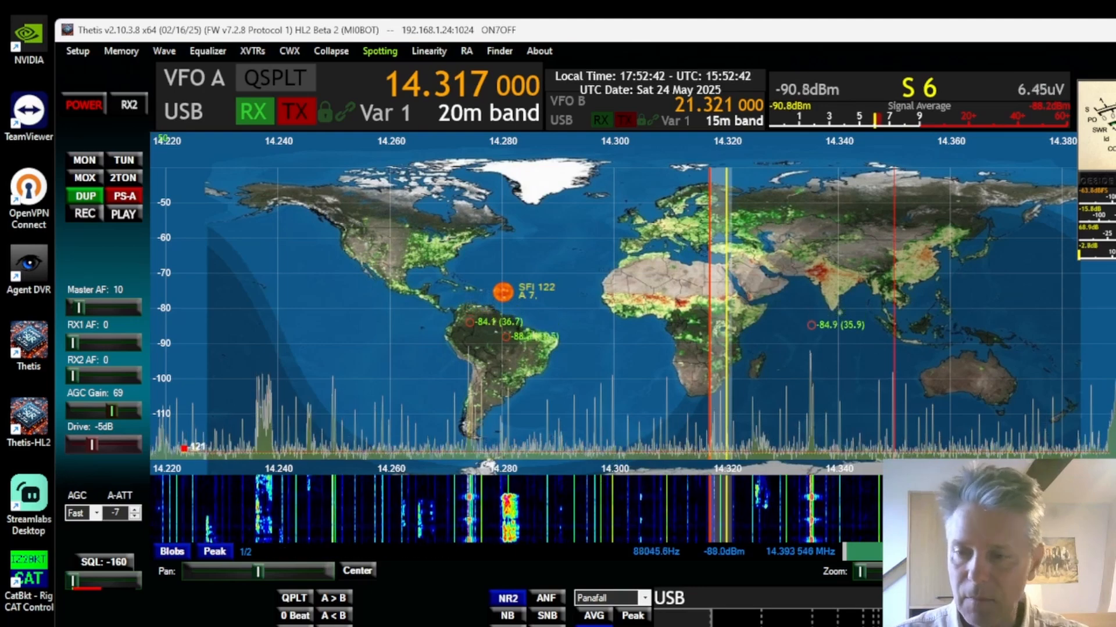
{"action": "left_click", "coordinate": [1115, 30]}
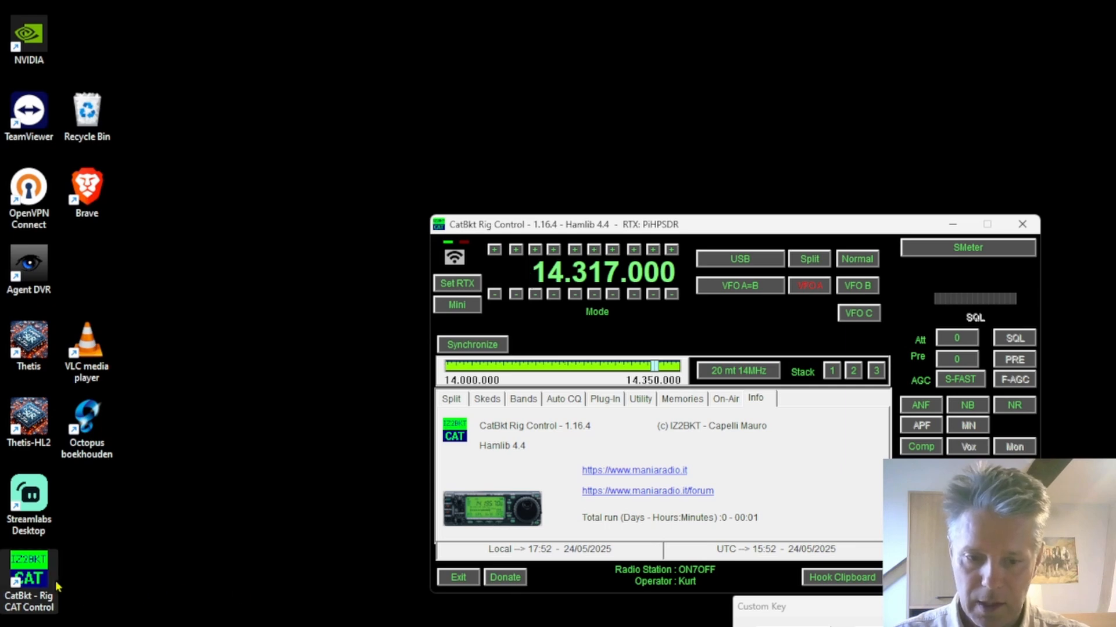
{"action": "left_click", "coordinate": [104, 626]}
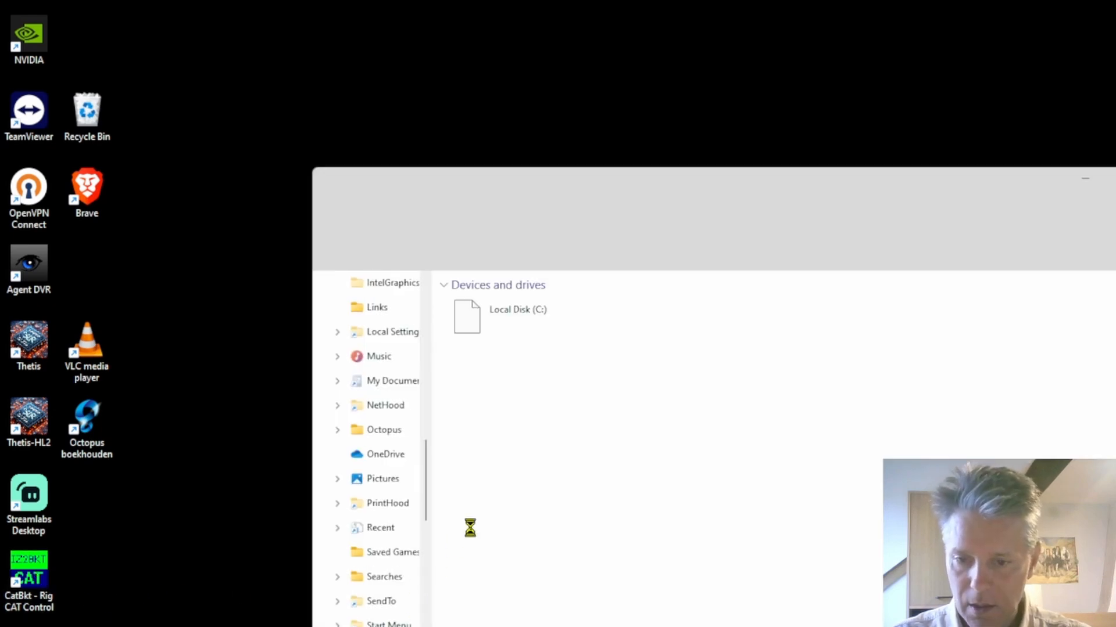
{"action": "double_click", "coordinate": [552, 326]}
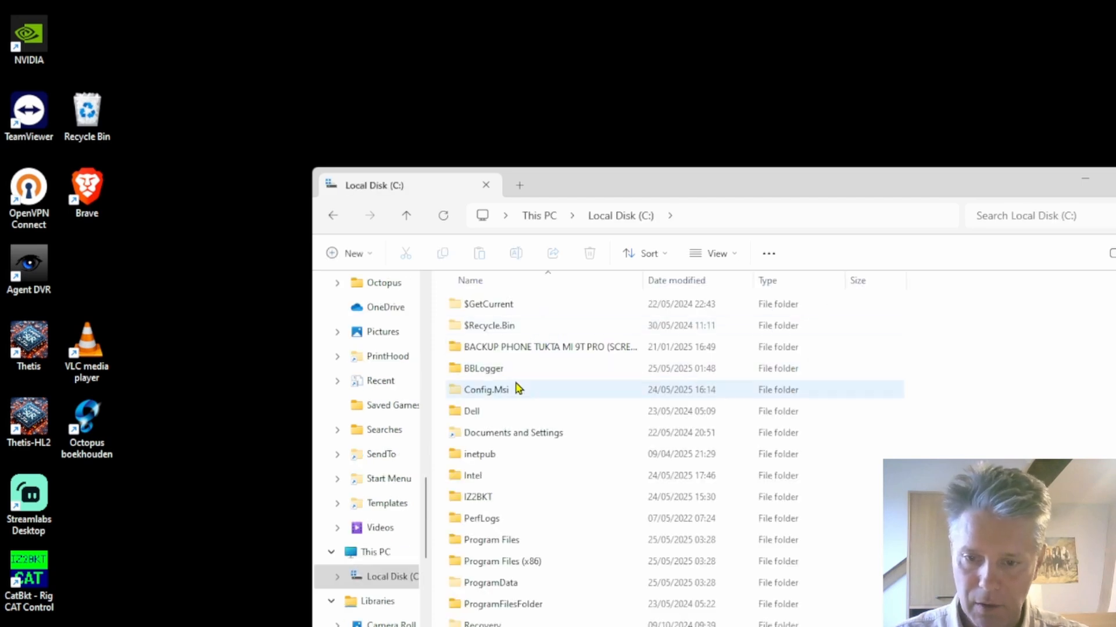
{"action": "double_click", "coordinate": [477, 498]}
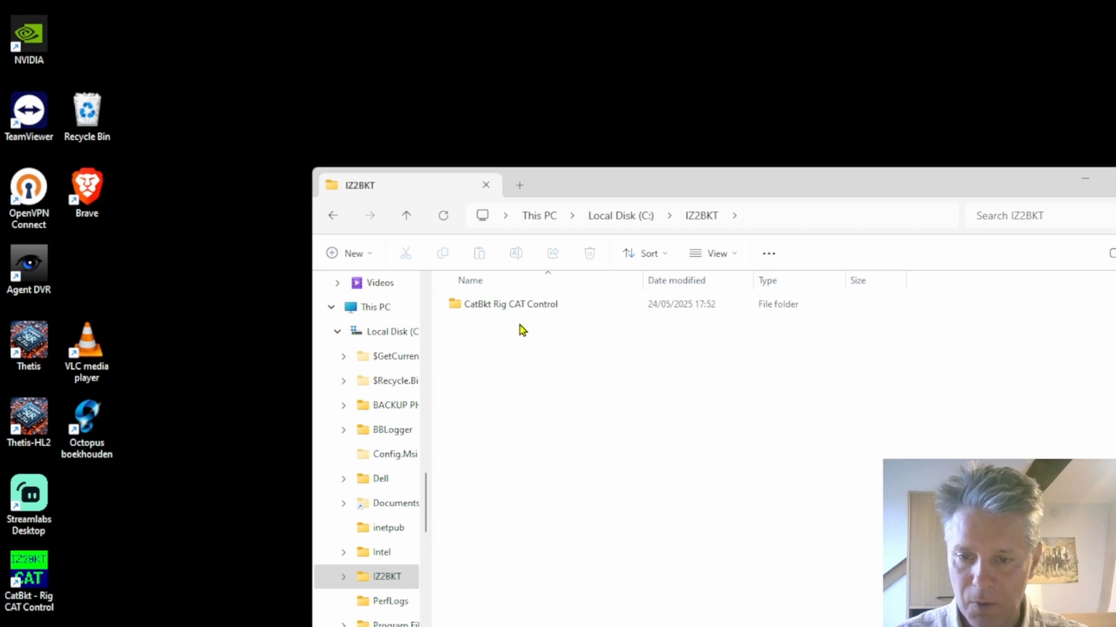
{"action": "double_click", "coordinate": [525, 308]}
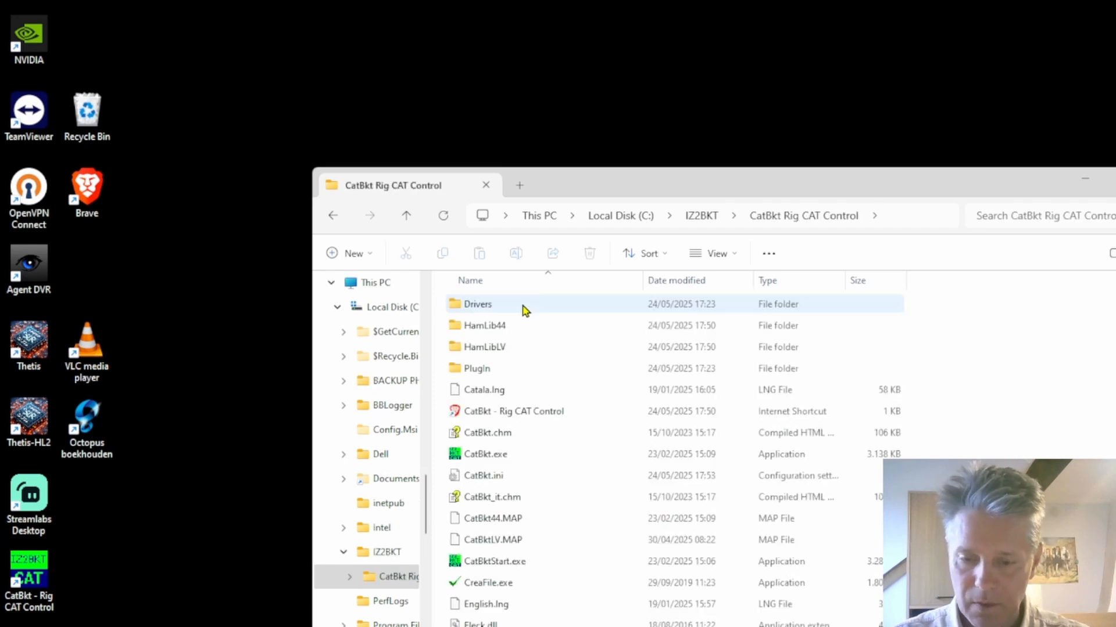
{"action": "scroll", "coordinate": [505, 468], "scroll_direction": "down", "scroll_amount": 1}
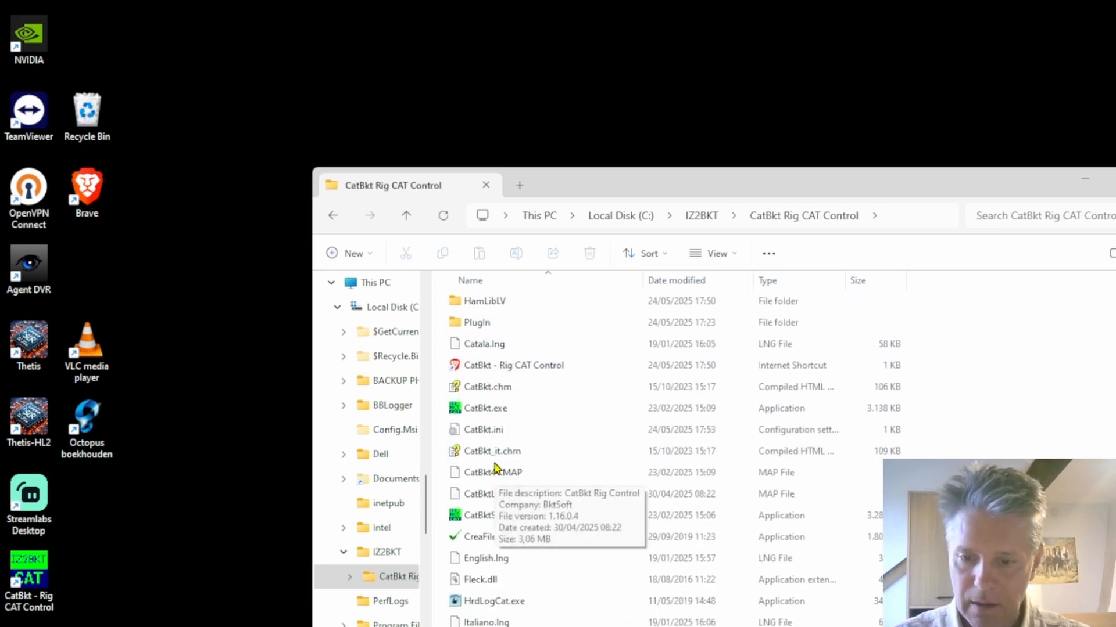
- Copy the full path of CatBkt.exe and minimize the File Explorer window
{"action": "left_click", "coordinate": [476, 399]}
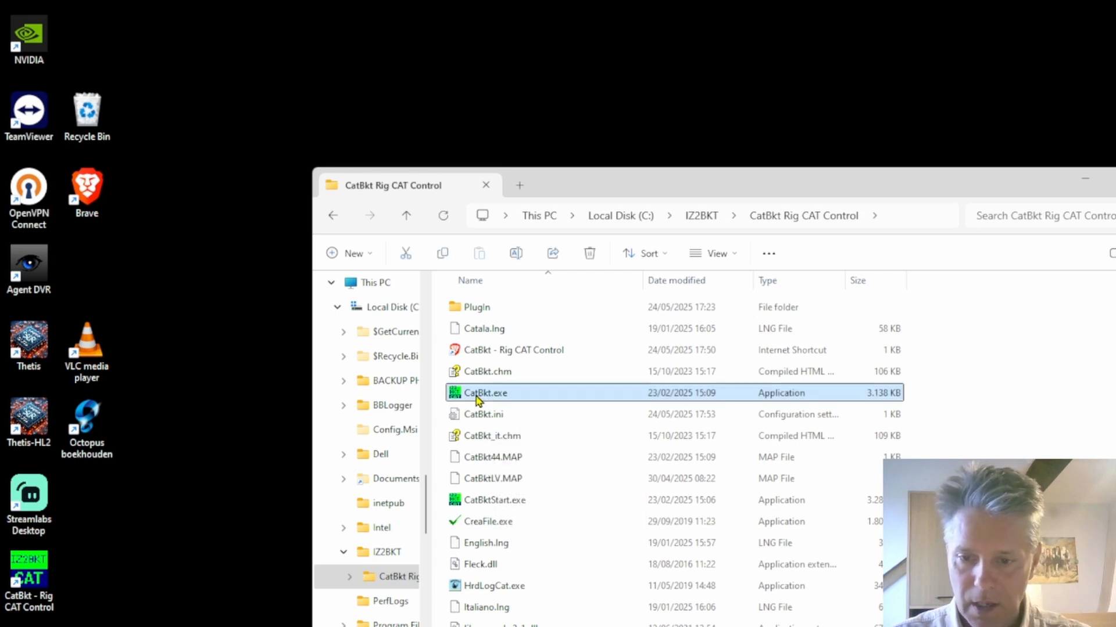
{"action": "right_click", "coordinate": [477, 400]}
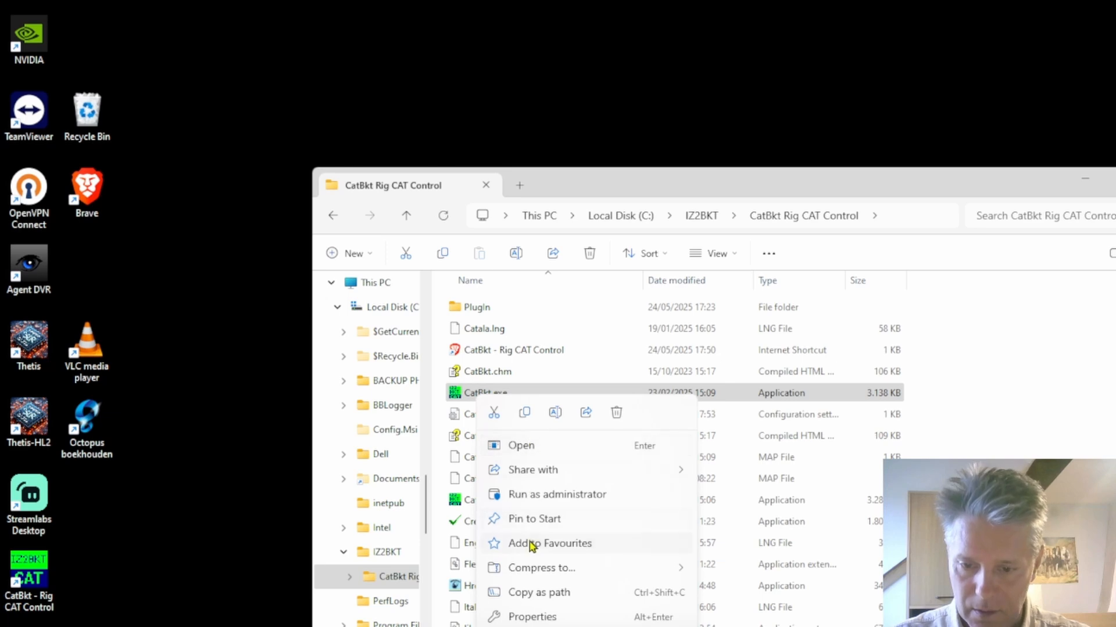
{"action": "left_click", "coordinate": [525, 592]}
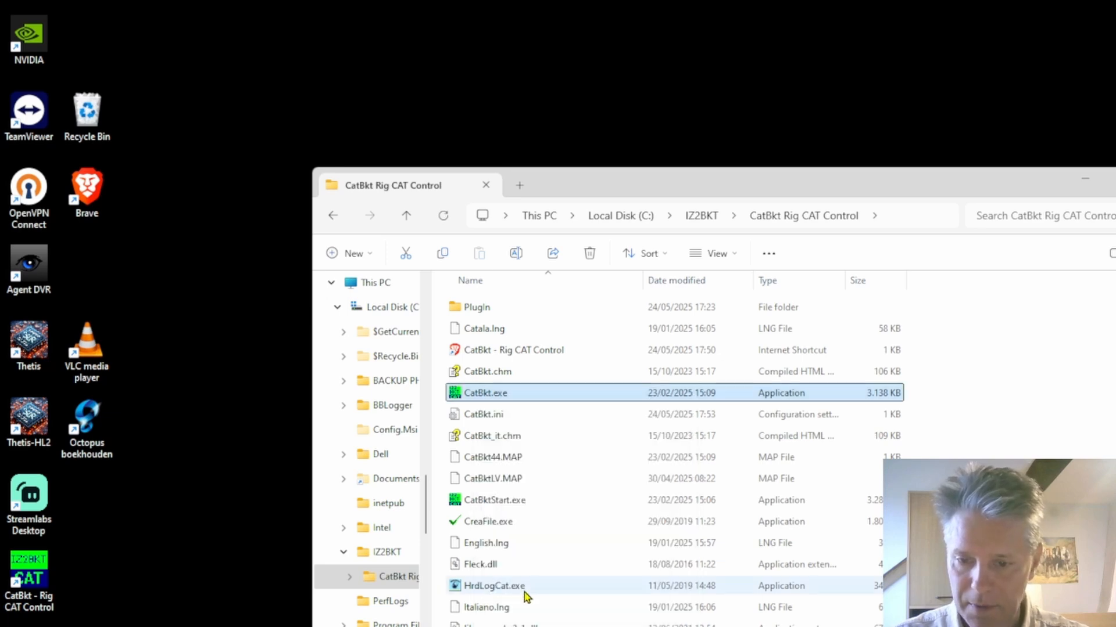
{"action": "left_click", "coordinate": [1085, 181]}
- Switch to Thetis and enable Auto Power On at start up and No start if already running in its startup options
{"action": "key", "text": "alt+Tab"}
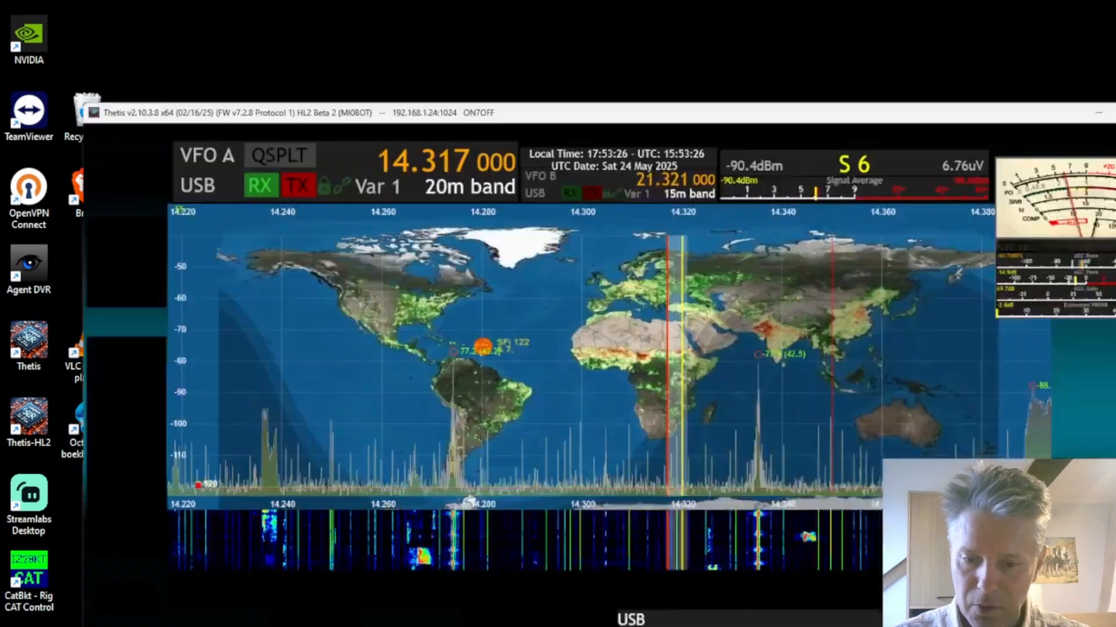
{"action": "left_click", "coordinate": [79, 53]}
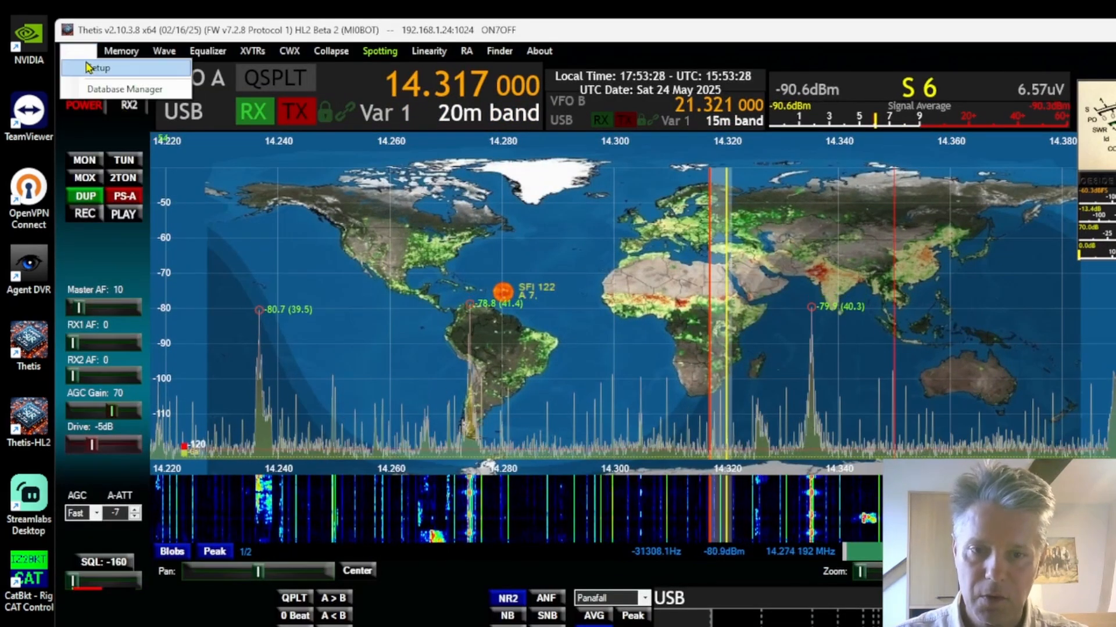
{"action": "left_click", "coordinate": [95, 73]}
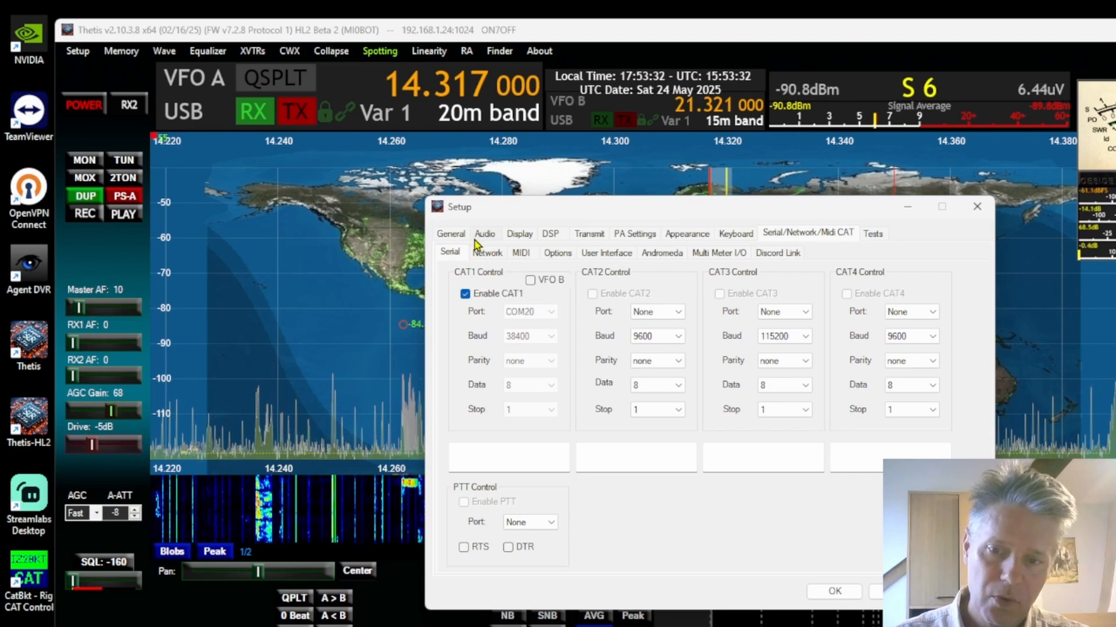
{"action": "left_click", "coordinate": [452, 236]}
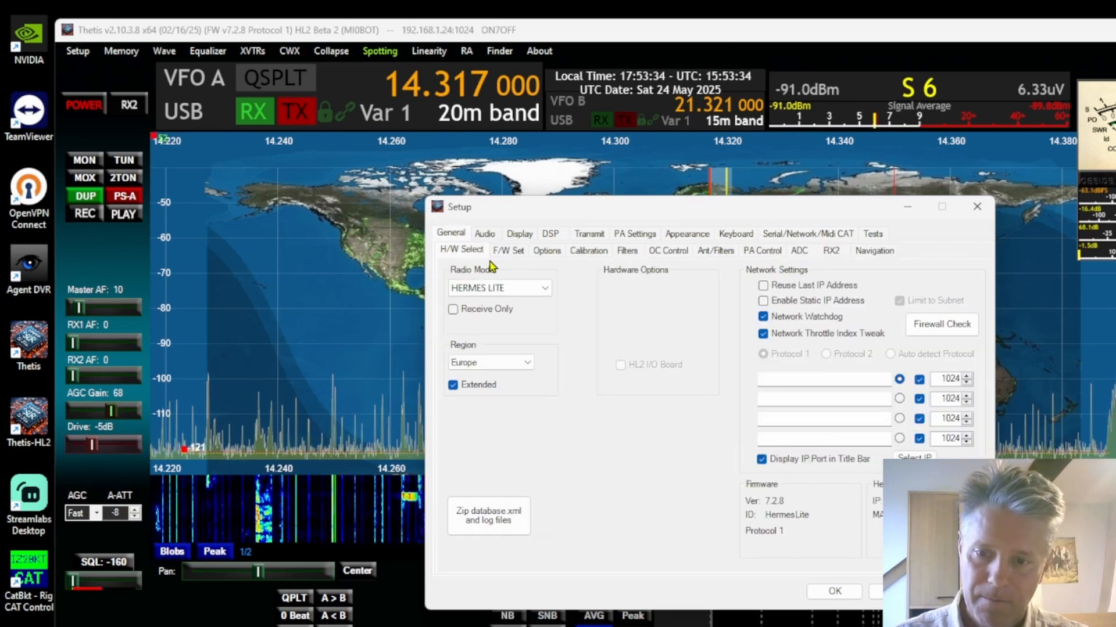
{"action": "left_click", "coordinate": [547, 251]}
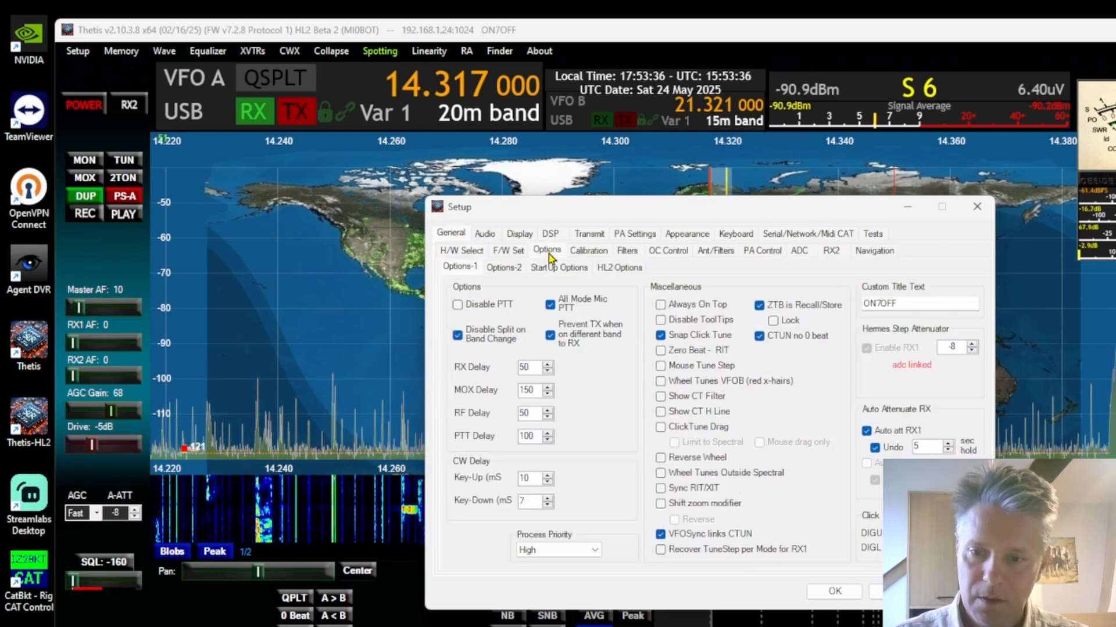
{"action": "left_click", "coordinate": [547, 269]}
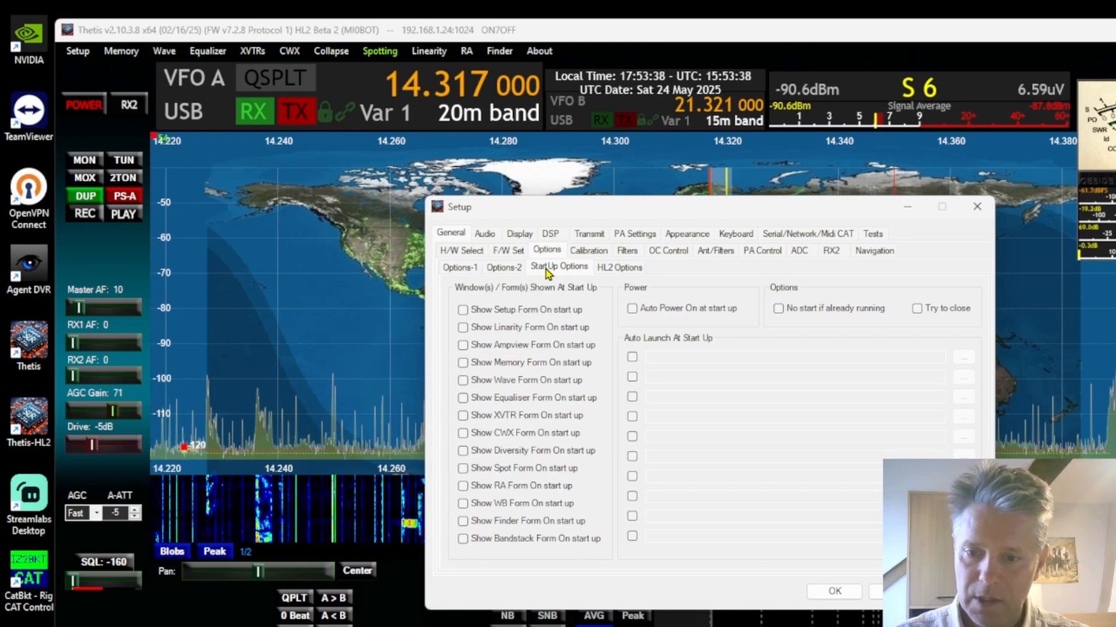
{"action": "left_click", "coordinate": [632, 309]}
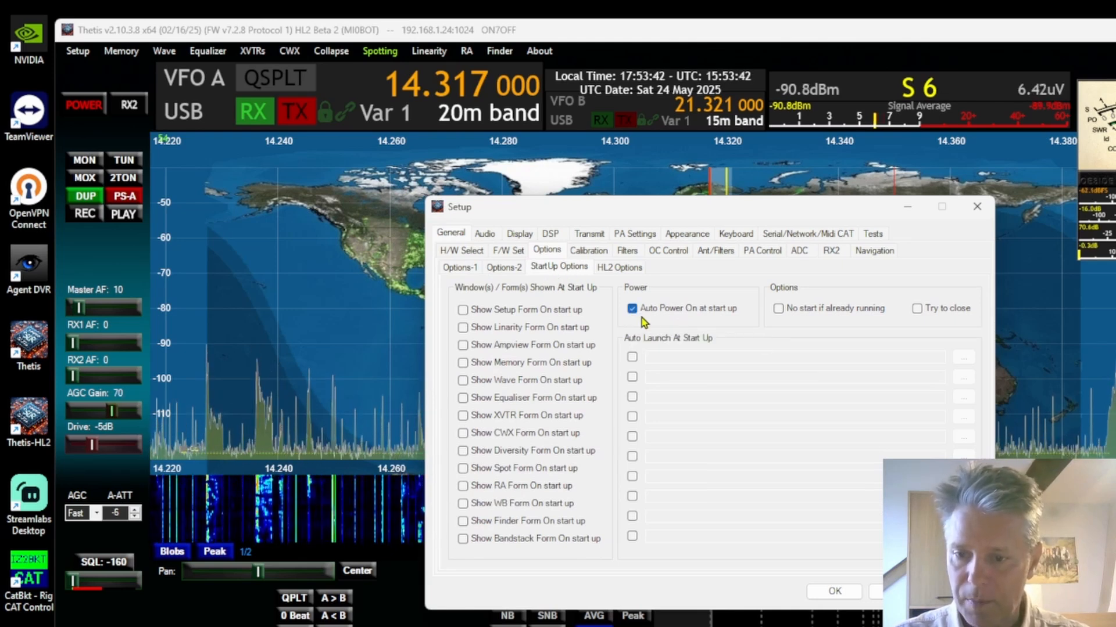
{"action": "left_click", "coordinate": [778, 309]}
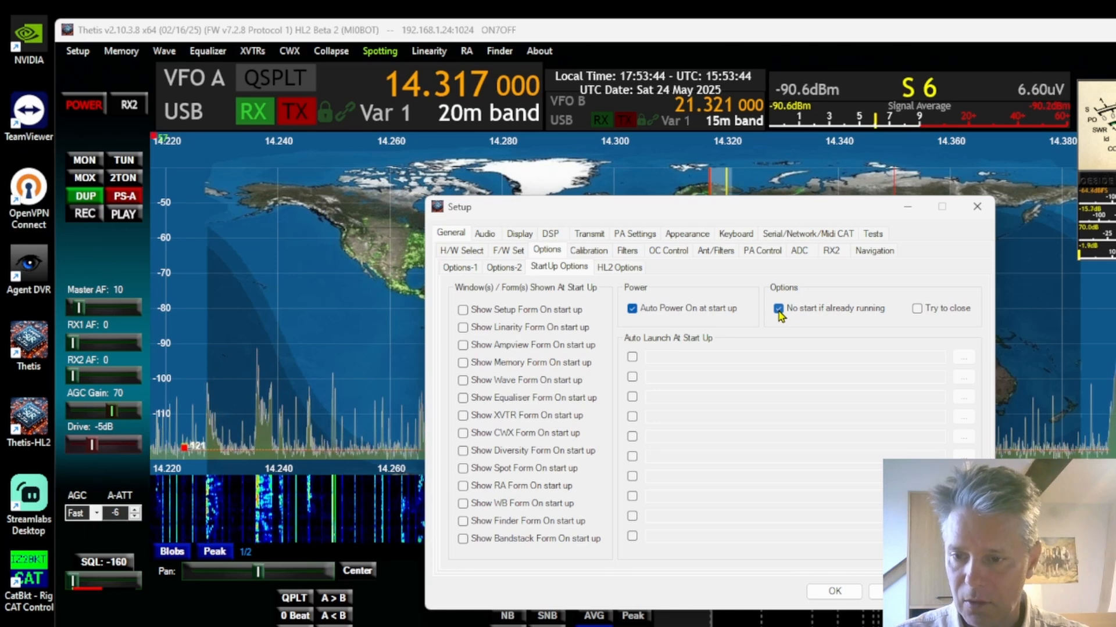
- Enable the first auto launch entry with the path "C:\IZ2BKT\CatBkt Rig CAT Control\CatBkt.exe" and confirm the Thetis setup
{"action": "left_click", "coordinate": [632, 358]}
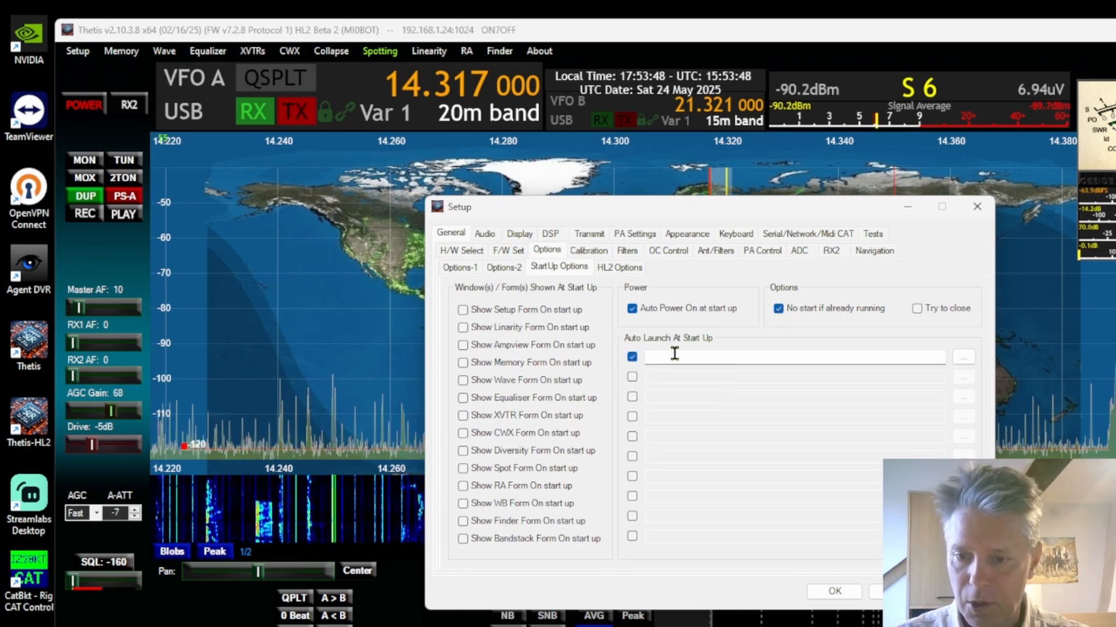
{"action": "left_click", "coordinate": [674, 355]}
{"action": "key", "text": "ctrl+v"}
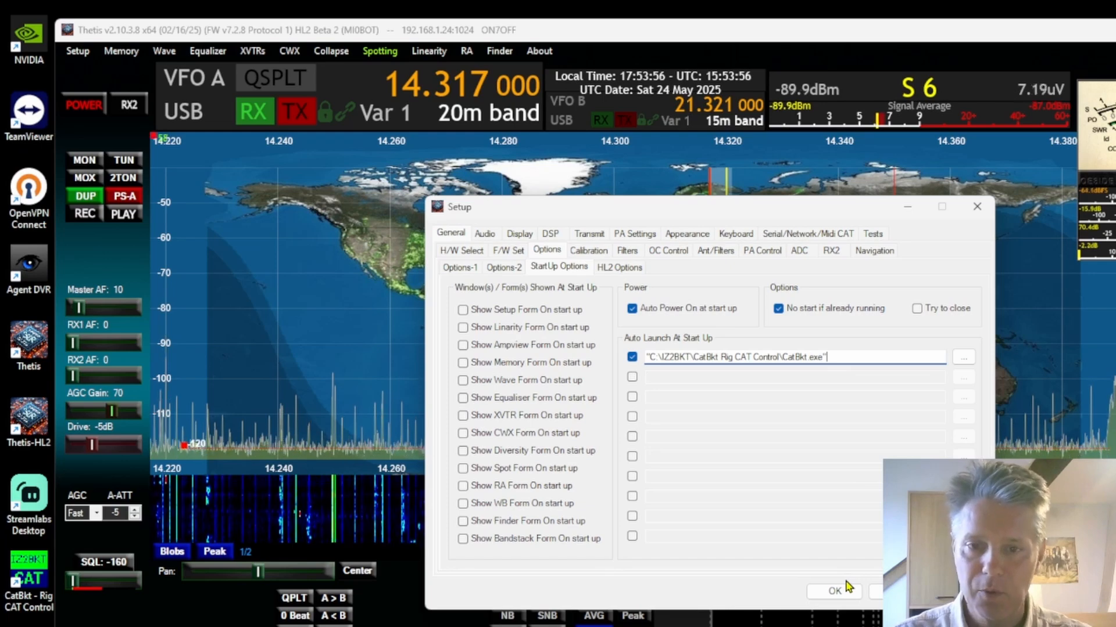
{"action": "left_click", "coordinate": [847, 588]}
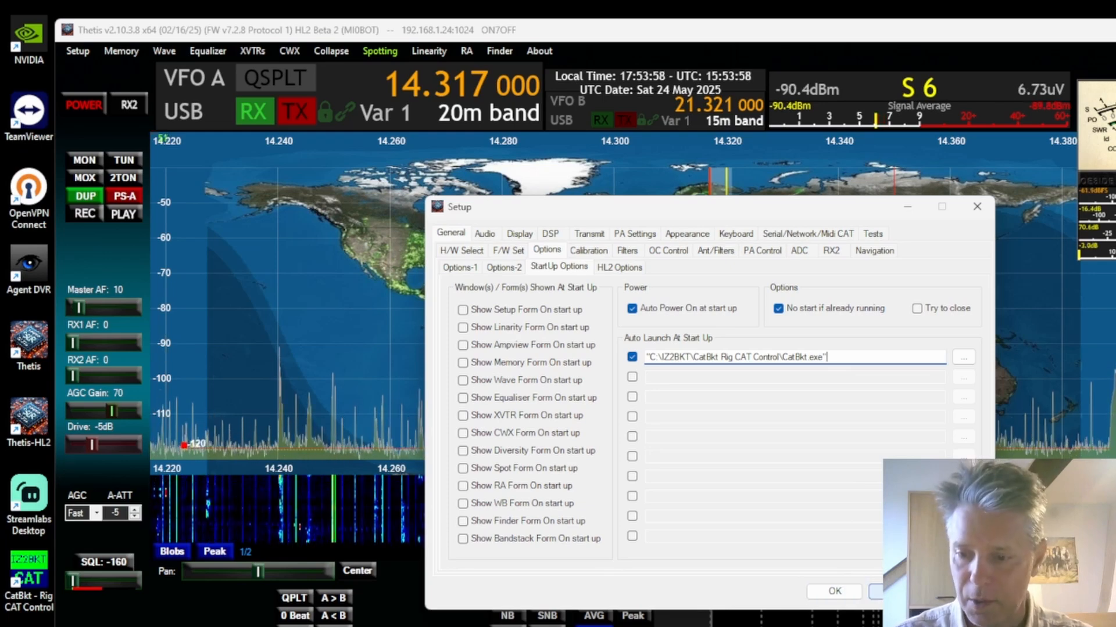
{"action": "left_click", "coordinate": [846, 589]}
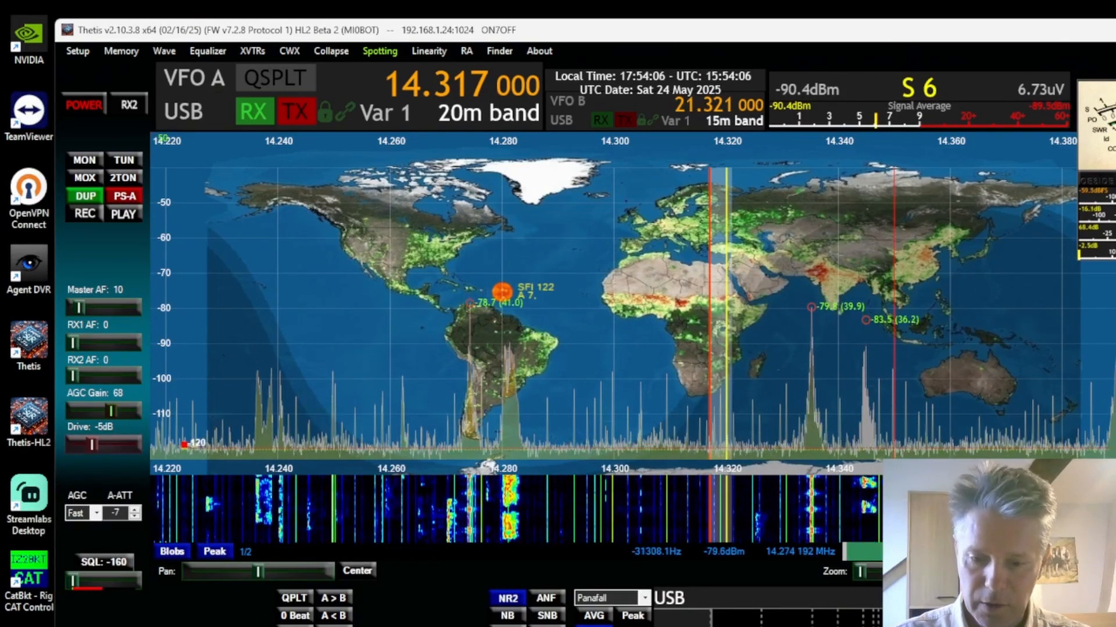
- Minimize CatBkt, switch to the Brave browser and search the web for "download bblogger"
{"action": "left_click", "coordinate": [504, 626]}
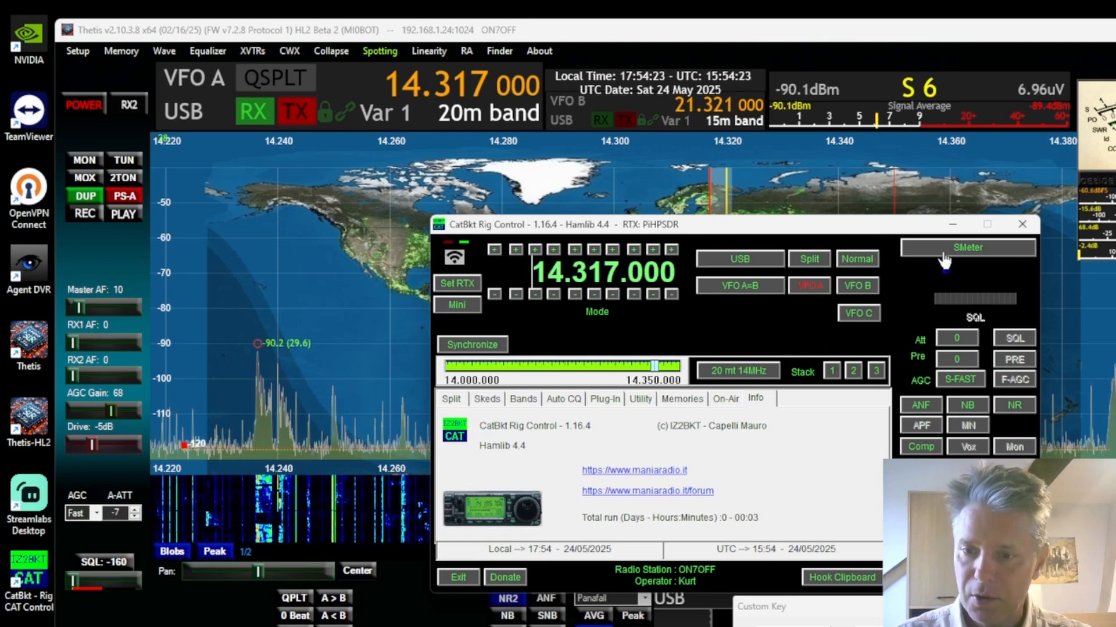
{"action": "left_click", "coordinate": [954, 226]}
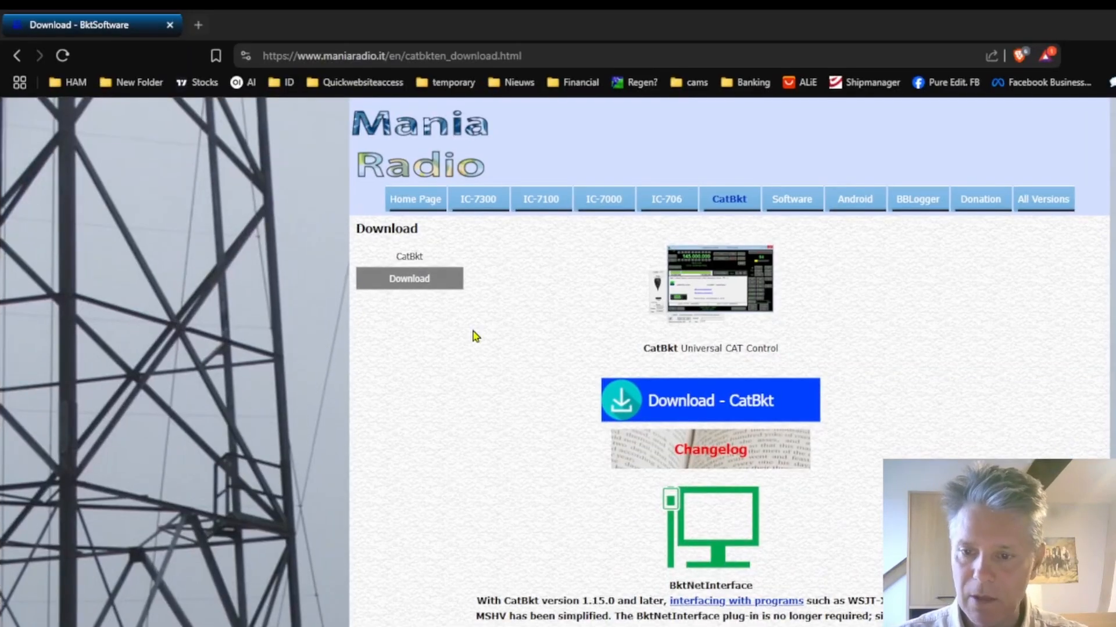
{"action": "left_click", "coordinate": [488, 47]}
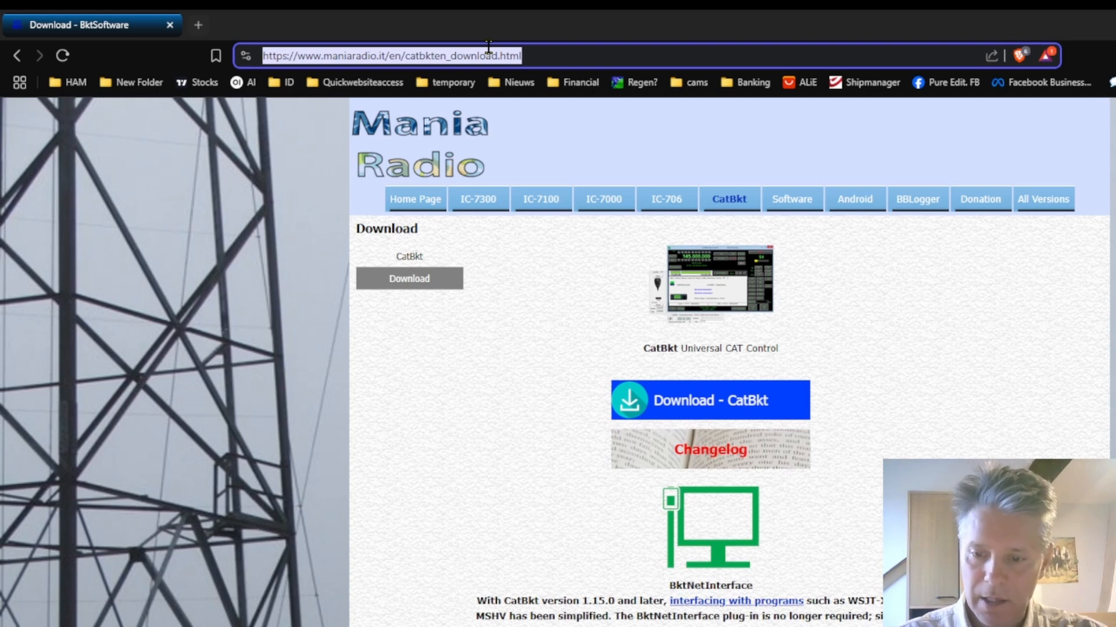
{"action": "type", "text": "downloa"}
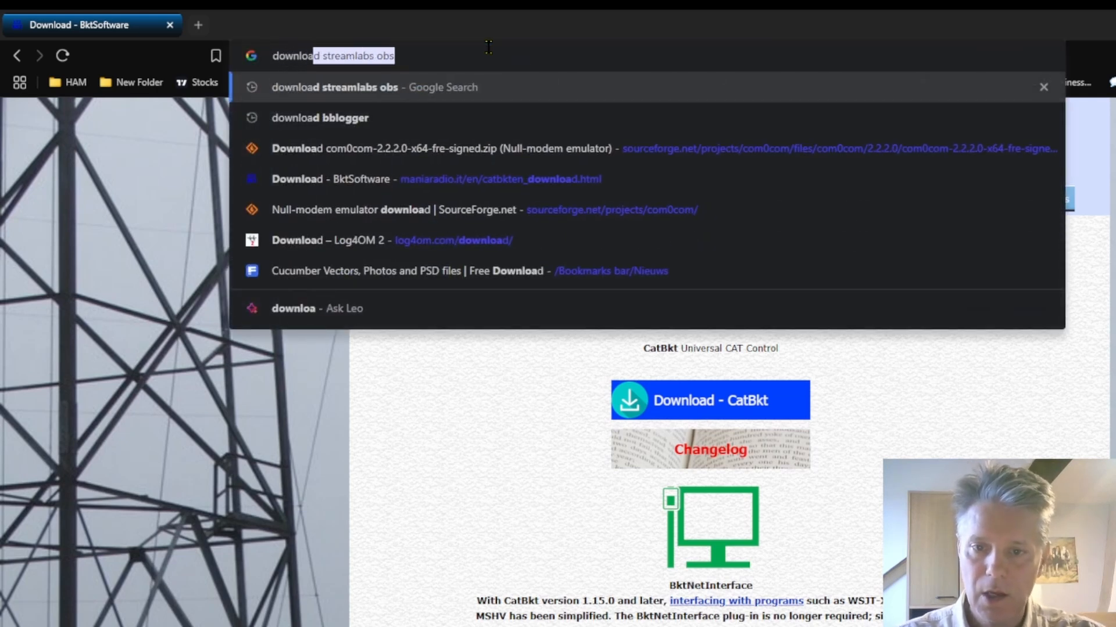
{"action": "type", "text": "d bblogger"}
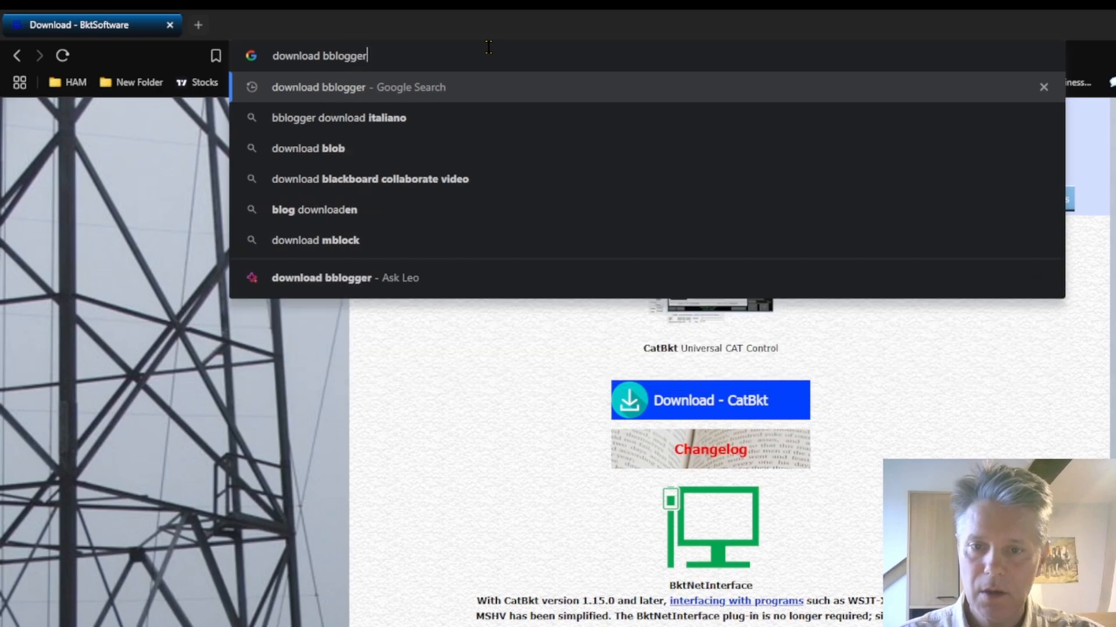
{"action": "key", "text": "Return"}
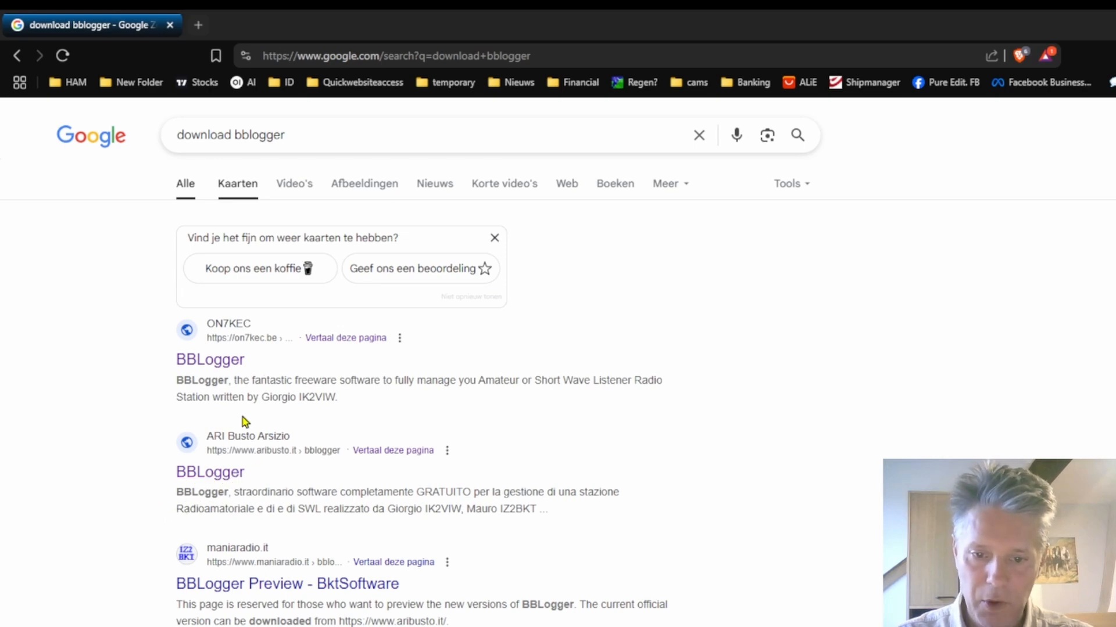
- Open the ARI Busto Arsizio BBLogger page from the search results and go to its Download Area
{"action": "left_click", "coordinate": [227, 482]}
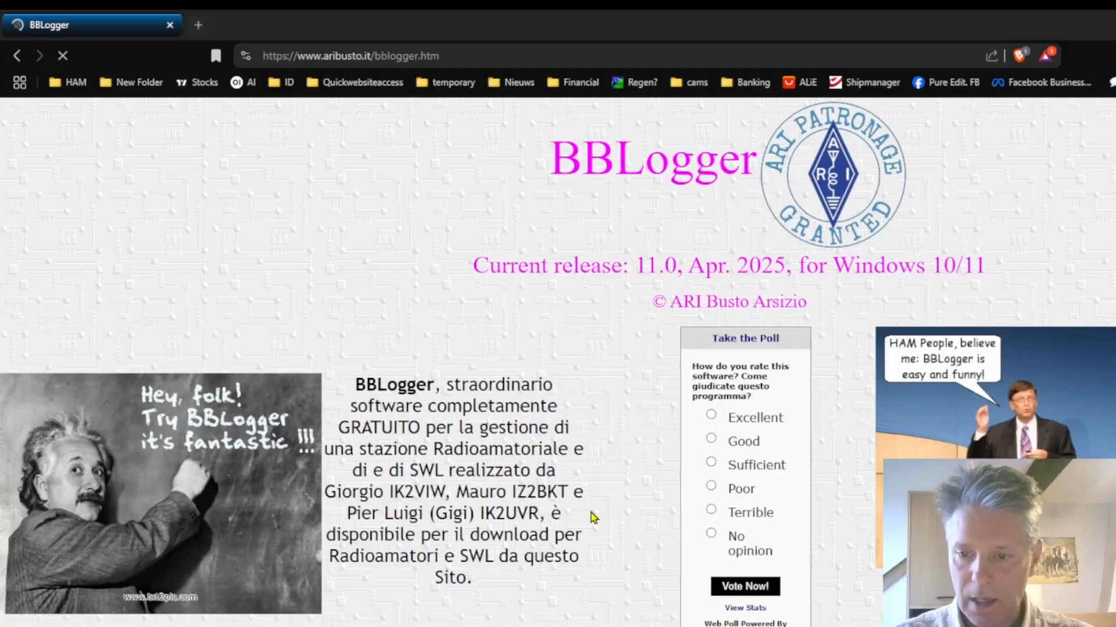
{"action": "scroll", "coordinate": [592, 518], "scroll_direction": "down", "scroll_amount": 15}
{"action": "scroll", "coordinate": [591, 517], "scroll_direction": "down", "scroll_amount": 20}
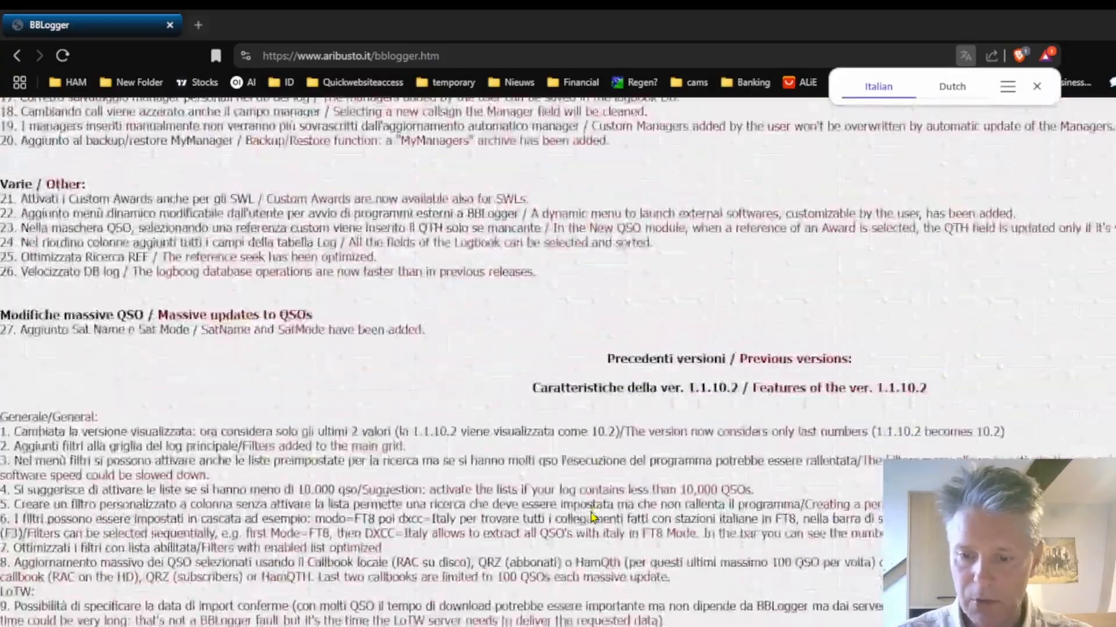
{"action": "scroll", "coordinate": [590, 510], "scroll_direction": "down", "scroll_amount": 20}
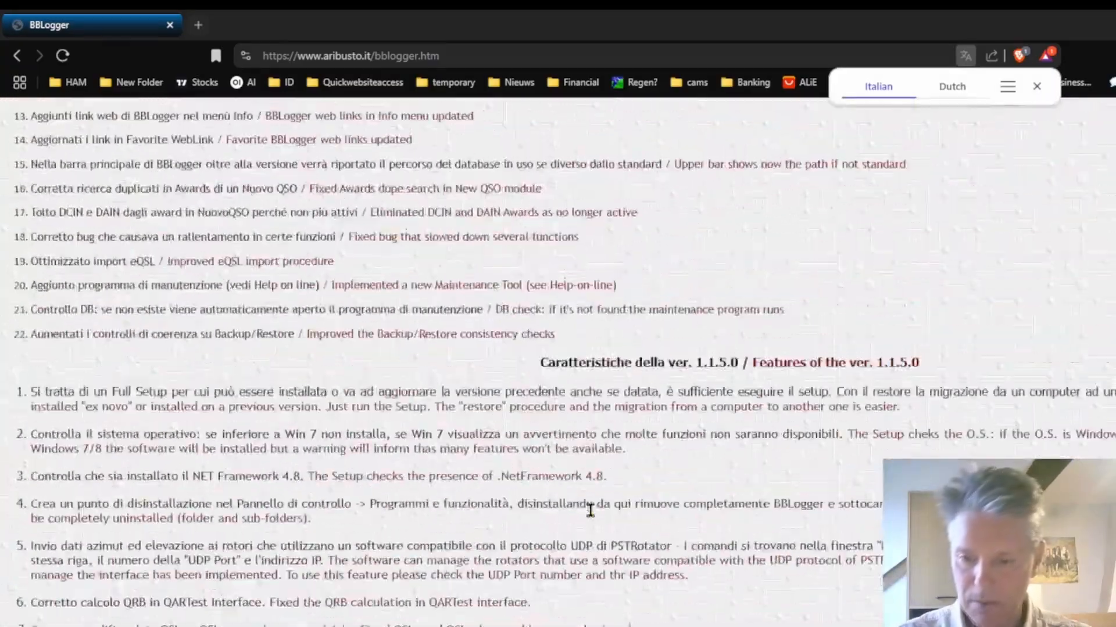
{"action": "scroll", "coordinate": [590, 510], "scroll_direction": "down", "scroll_amount": 2}
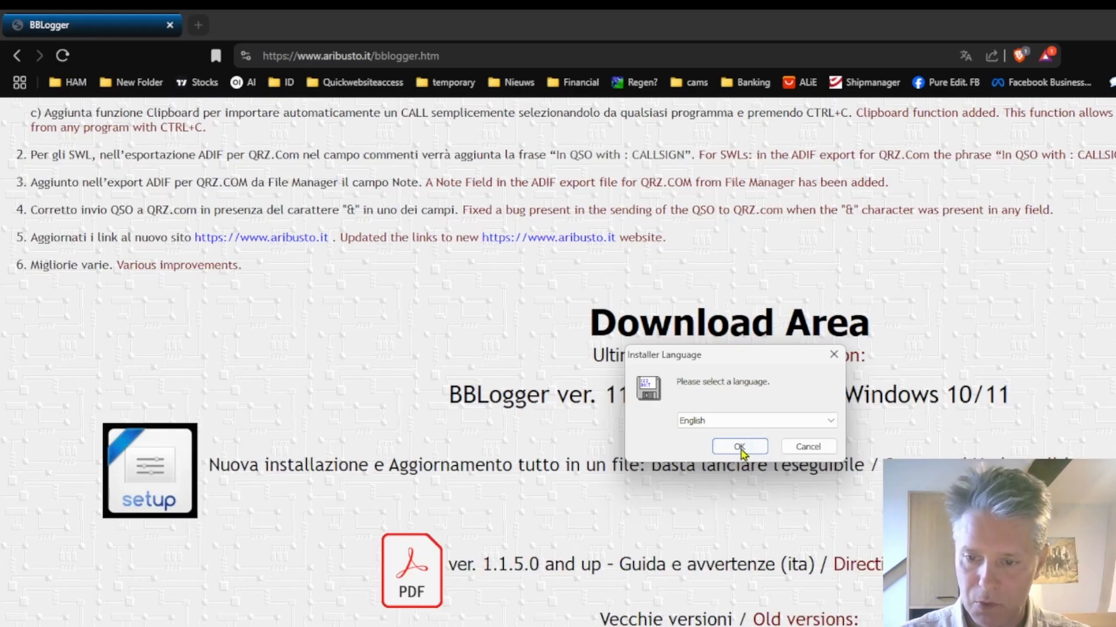
- Install BBLogger 11.0 in English, accepting the license agreement and using the destination folder C:\BBLogger, and finish the setup
{"action": "left_click", "coordinate": [739, 446]}
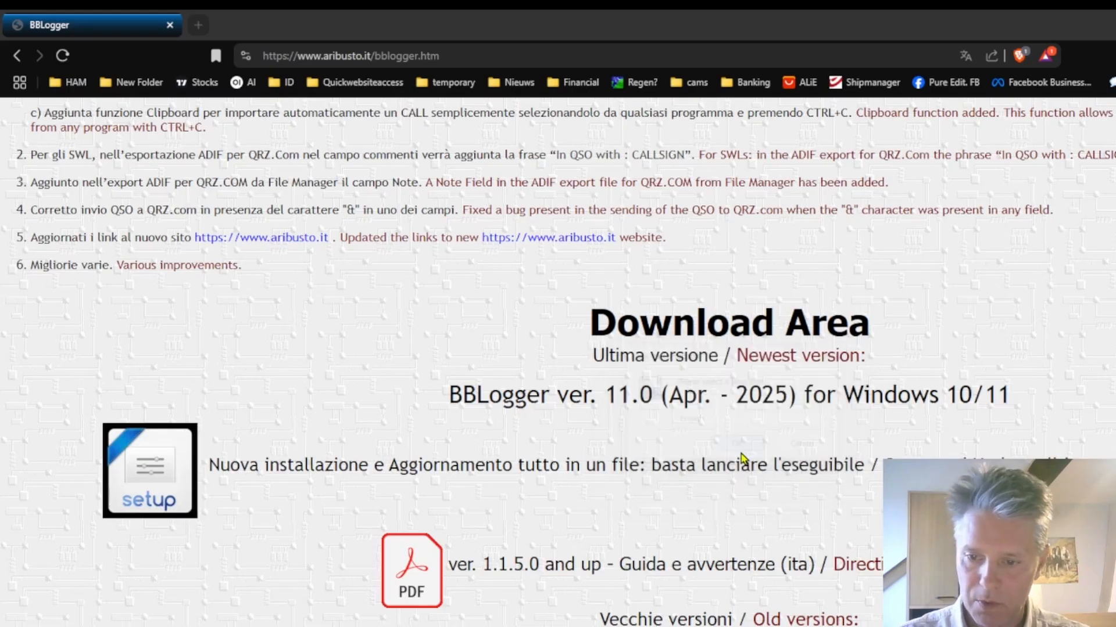
{"action": "left_click", "coordinate": [824, 535]}
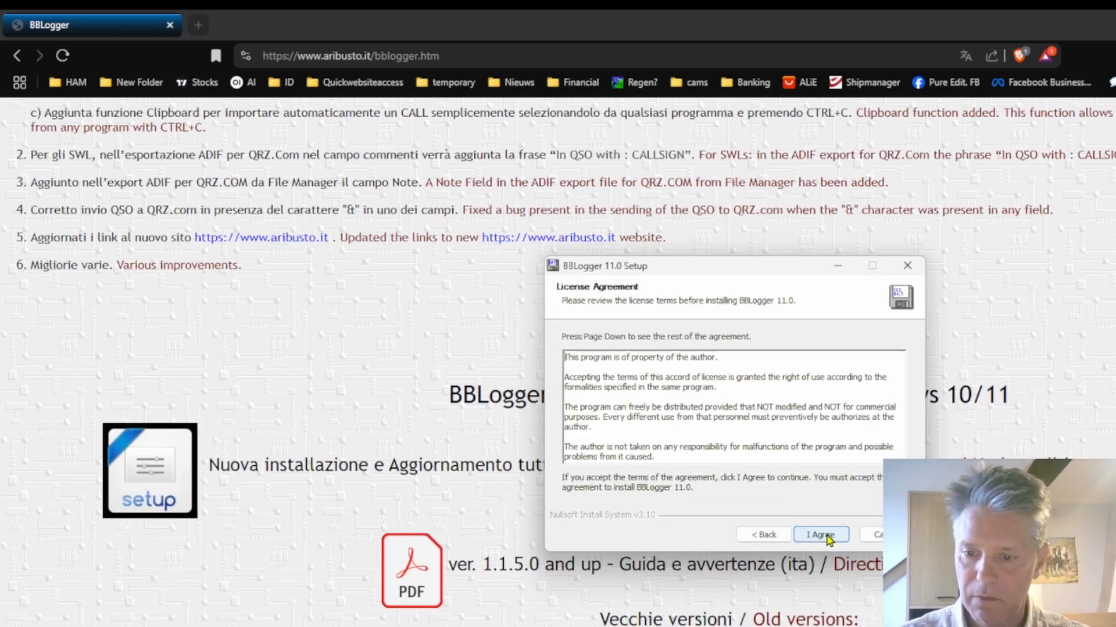
{"action": "left_click", "coordinate": [826, 536]}
{"action": "left_click", "coordinate": [827, 536]}
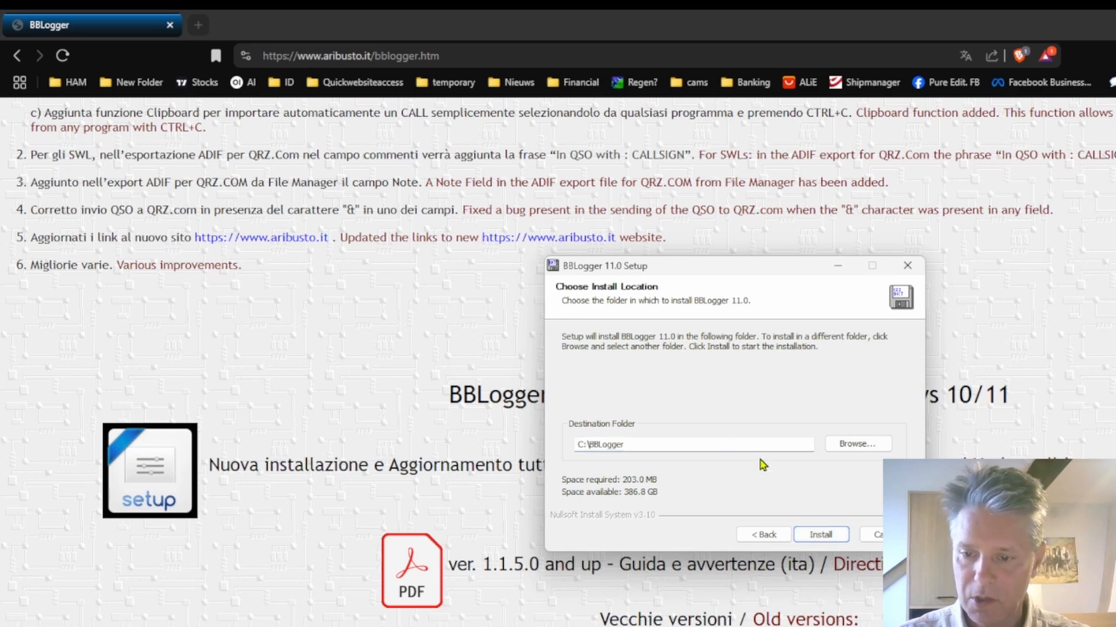
{"action": "left_click", "coordinate": [820, 536]}
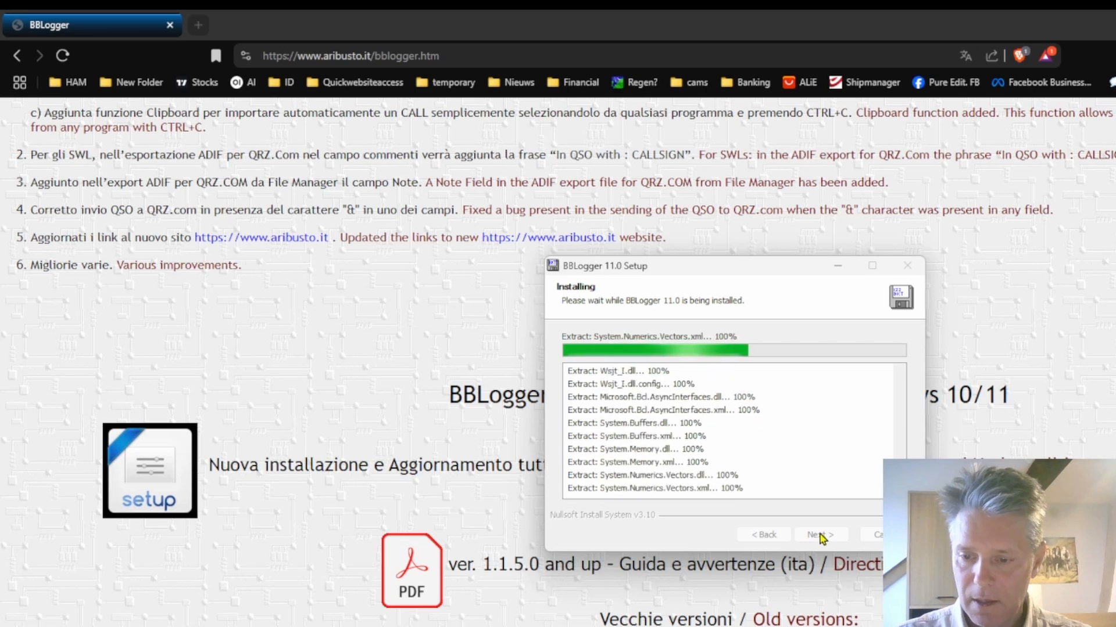
{"action": "left_click", "coordinate": [819, 535]}
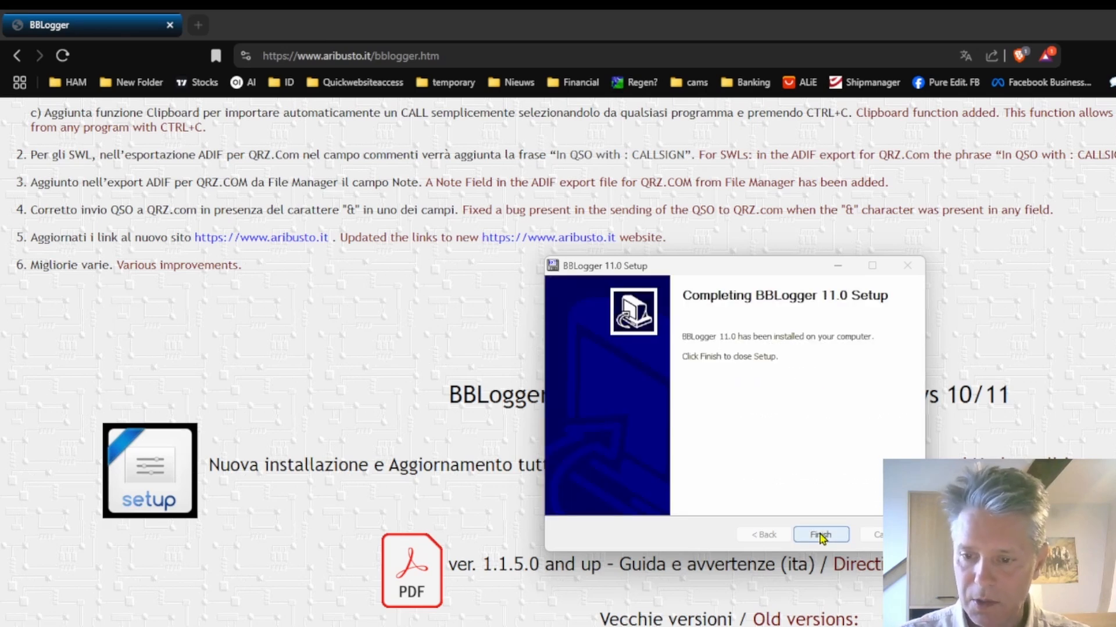
{"action": "left_click", "coordinate": [820, 535]}
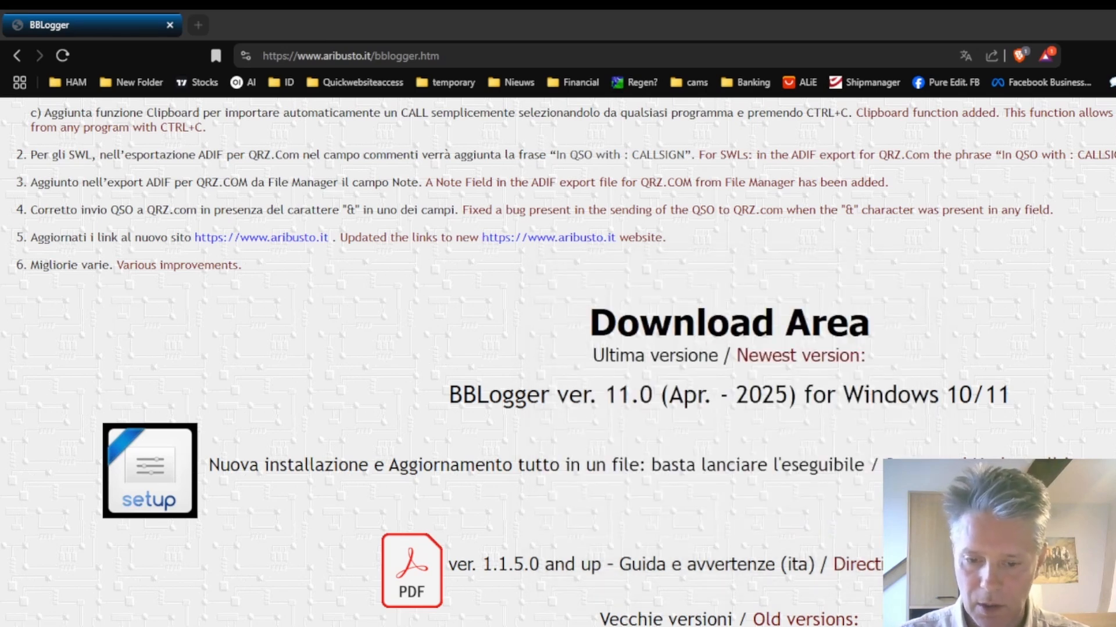
- Launch BBLogger, confirm the test log with HUNTER typology as the source log, and maximize the main window
{"action": "key", "text": "super"}
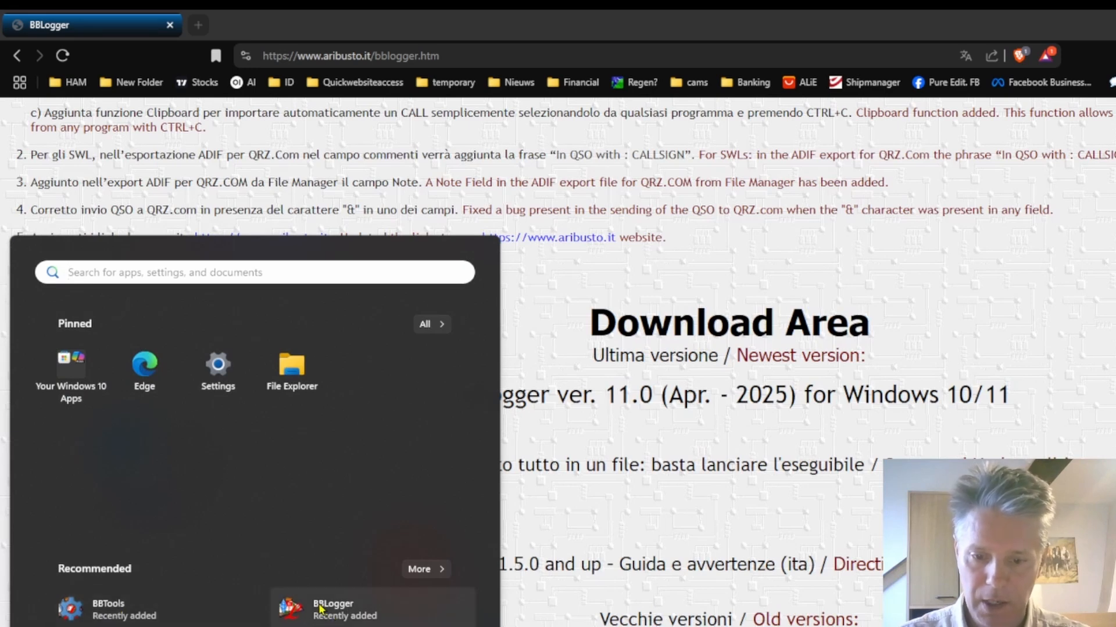
{"action": "left_click", "coordinate": [332, 617]}
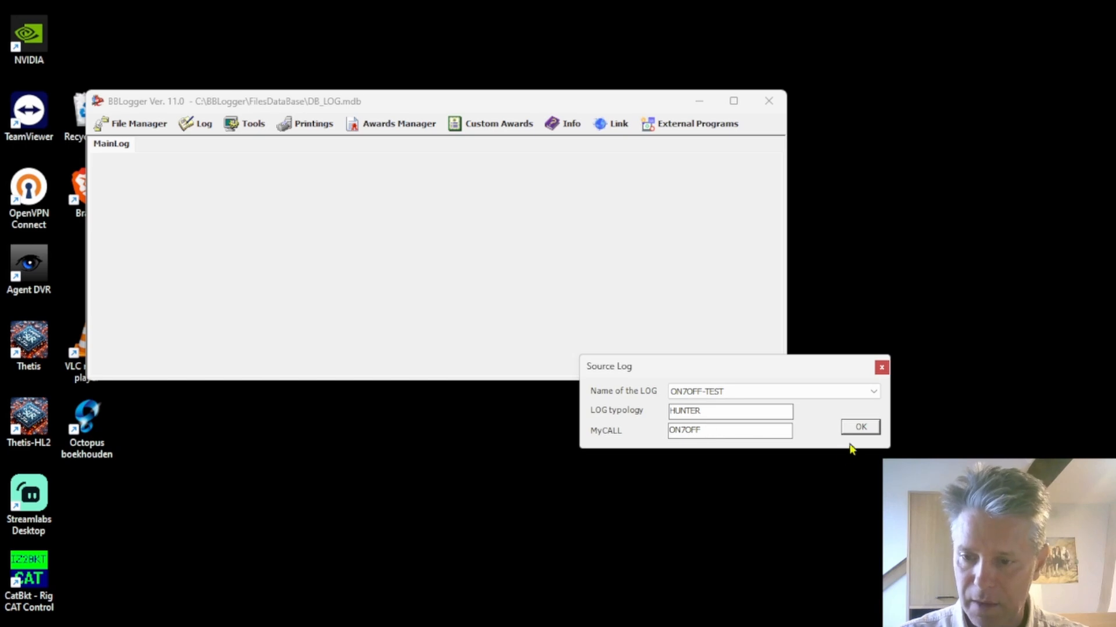
{"action": "left_click", "coordinate": [858, 429]}
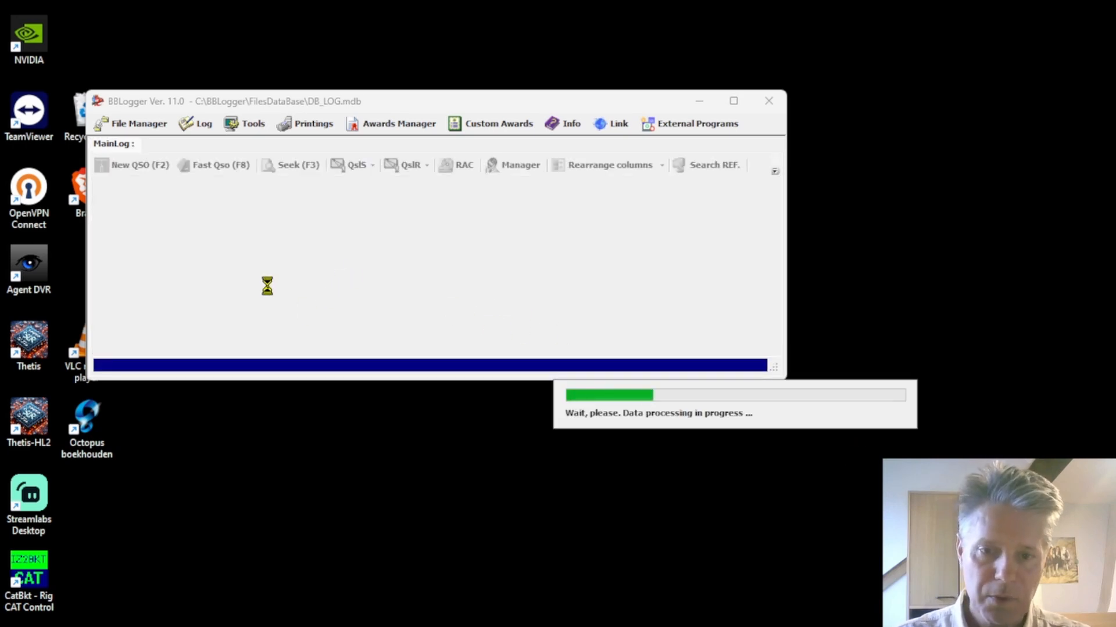
{"action": "left_click", "coordinate": [733, 101]}
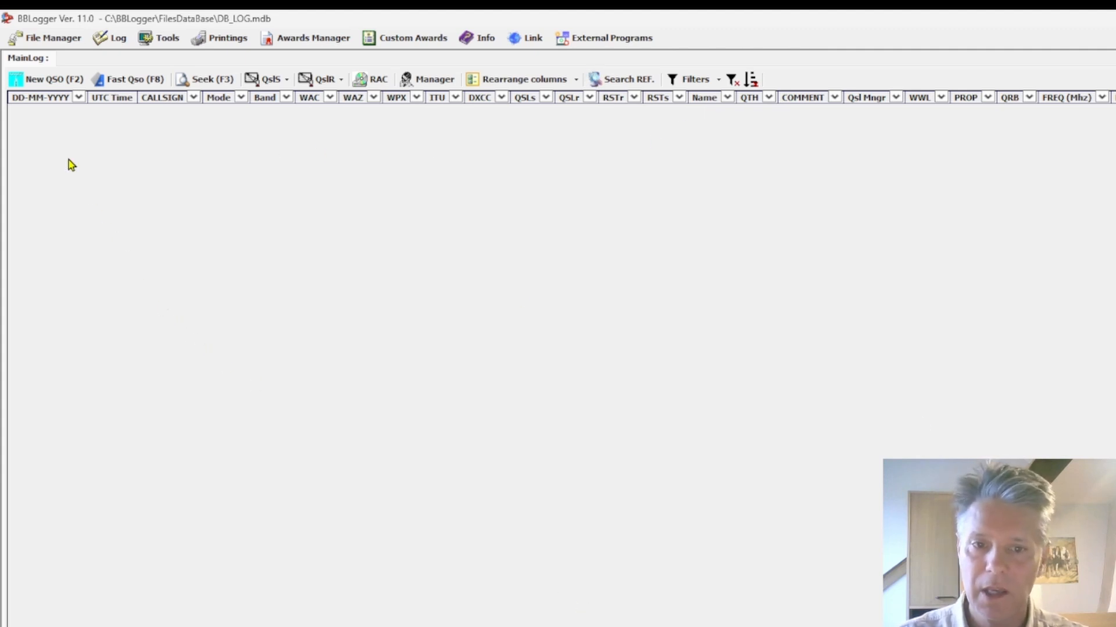
- Start a new QSO entry, turn CAT on to check the rig's frequency and mode, and close it while keeping BBLogger running
{"action": "left_click", "coordinate": [44, 87]}
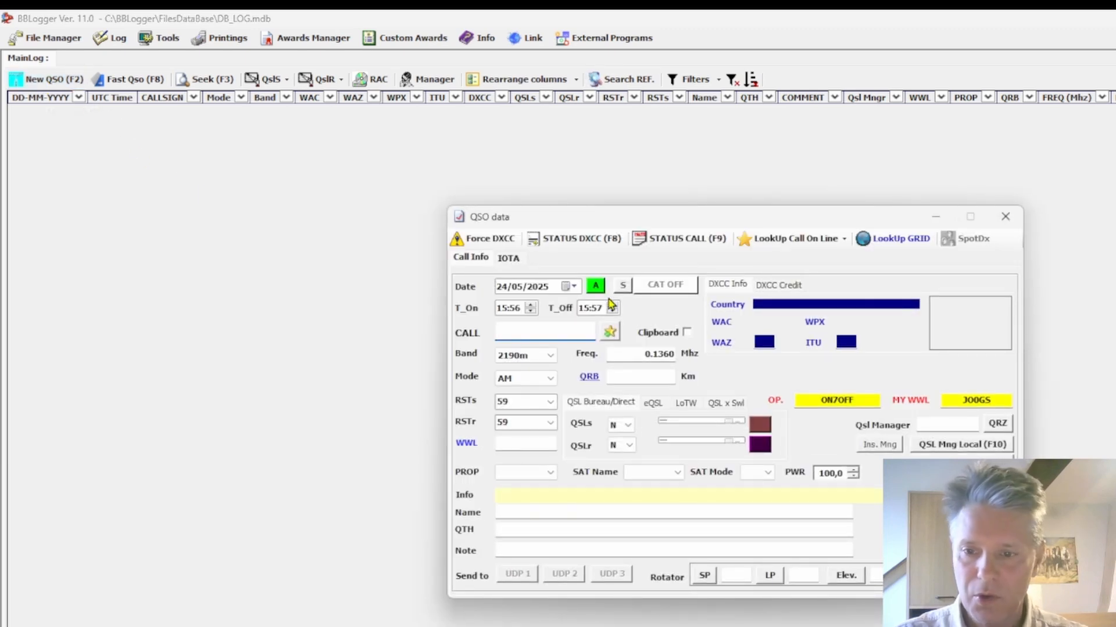
{"action": "left_click", "coordinate": [660, 293]}
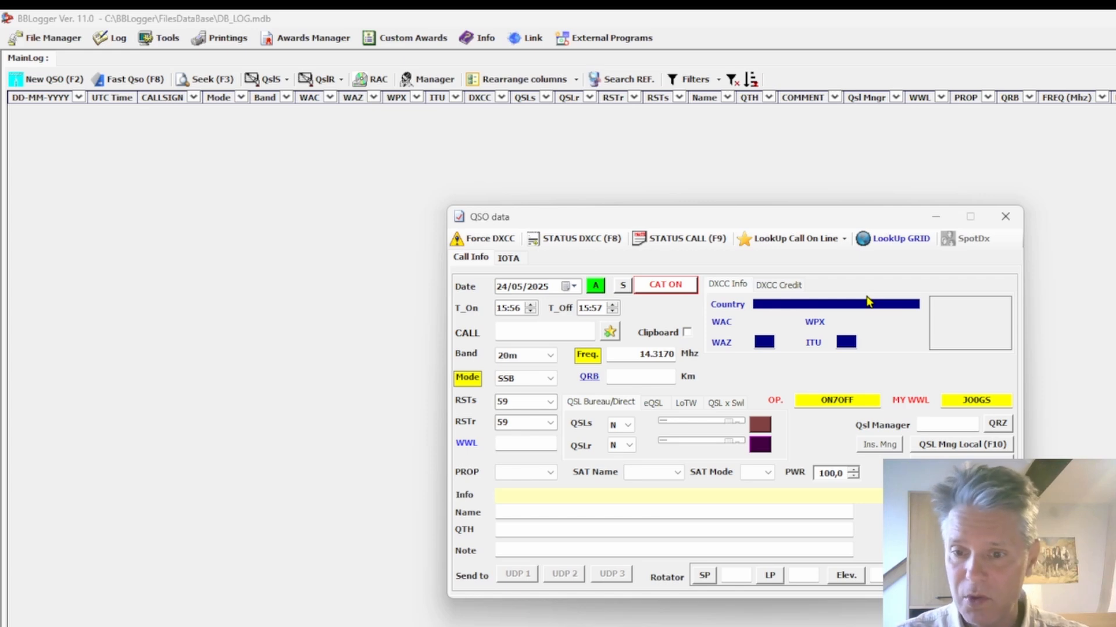
{"action": "left_click", "coordinate": [1005, 217]}
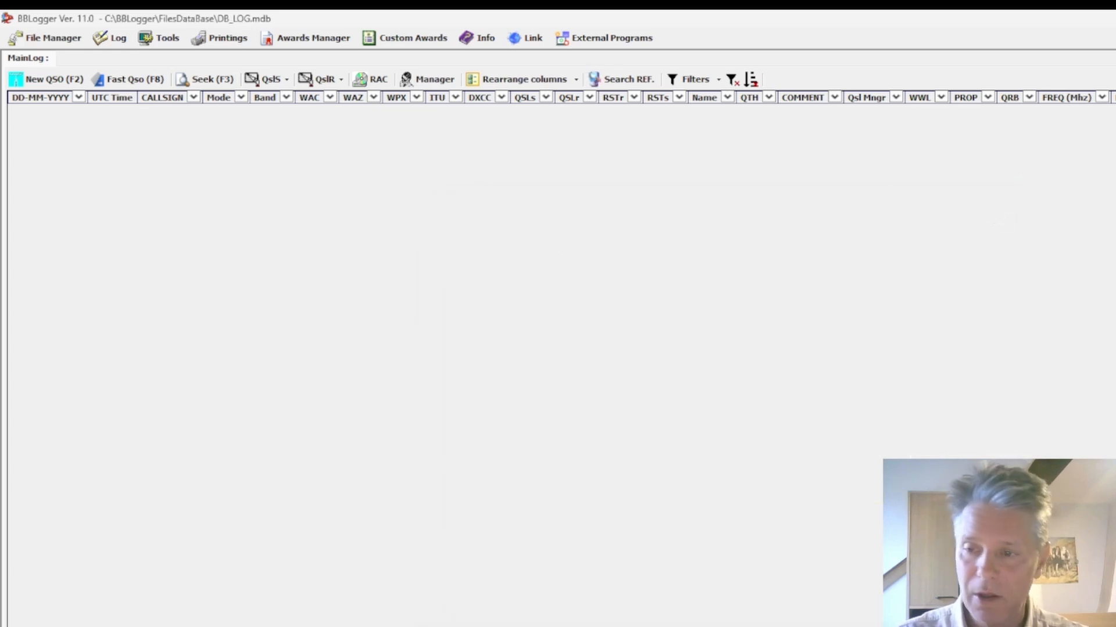
{"action": "key", "text": "alt+F4"}
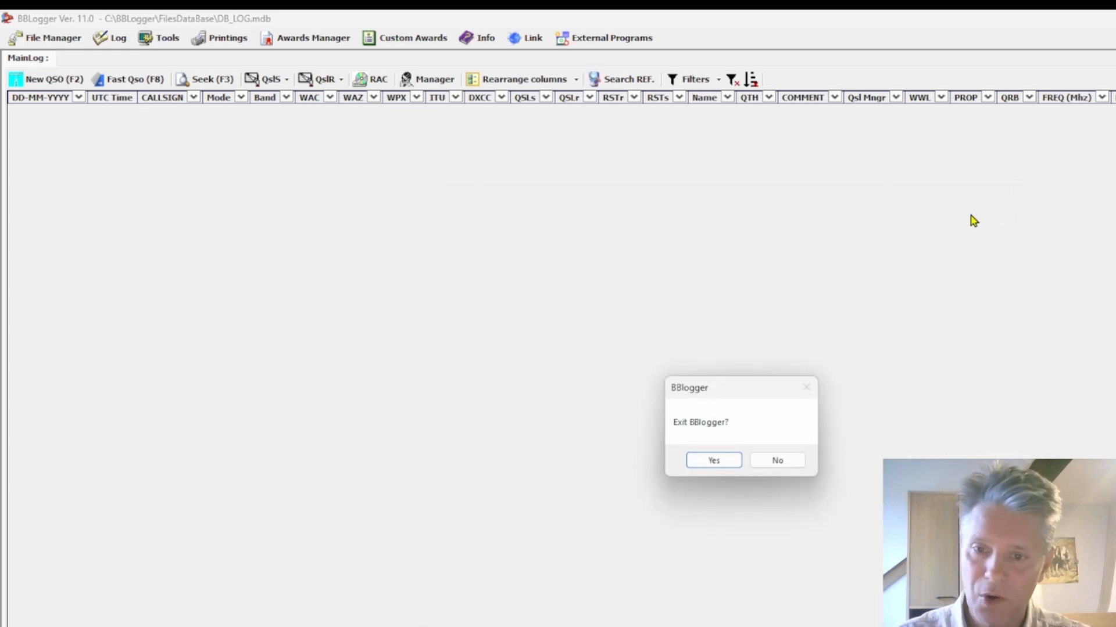
{"action": "left_click", "coordinate": [791, 459]}
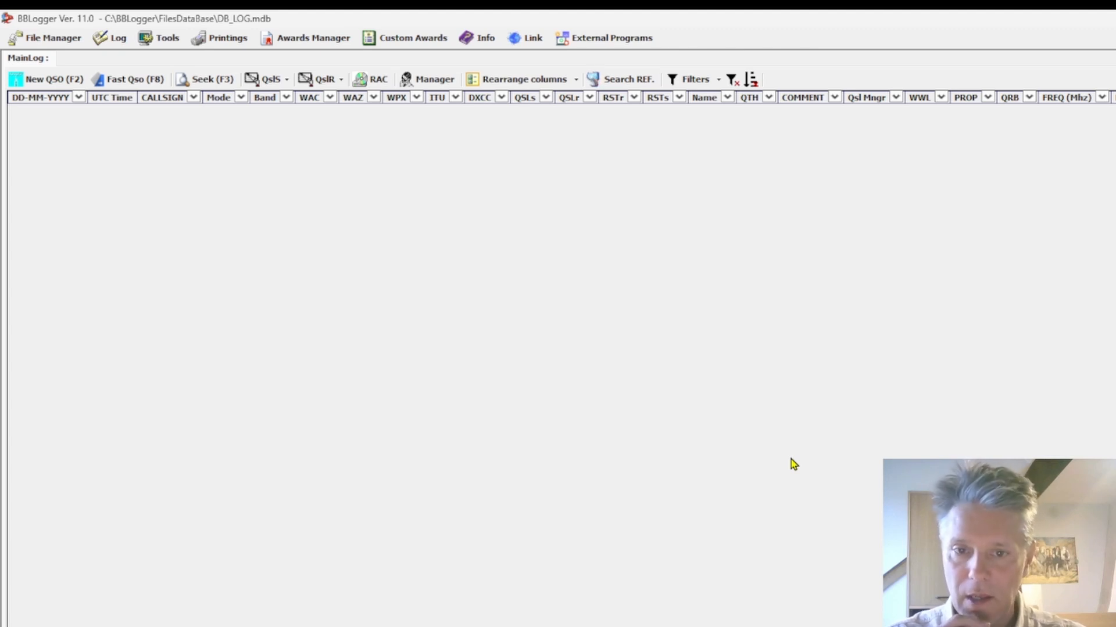
- Open another new QSO entry, switch CAT on again to recheck the rig data, and close the entry unsaved
{"action": "left_click", "coordinate": [48, 79]}
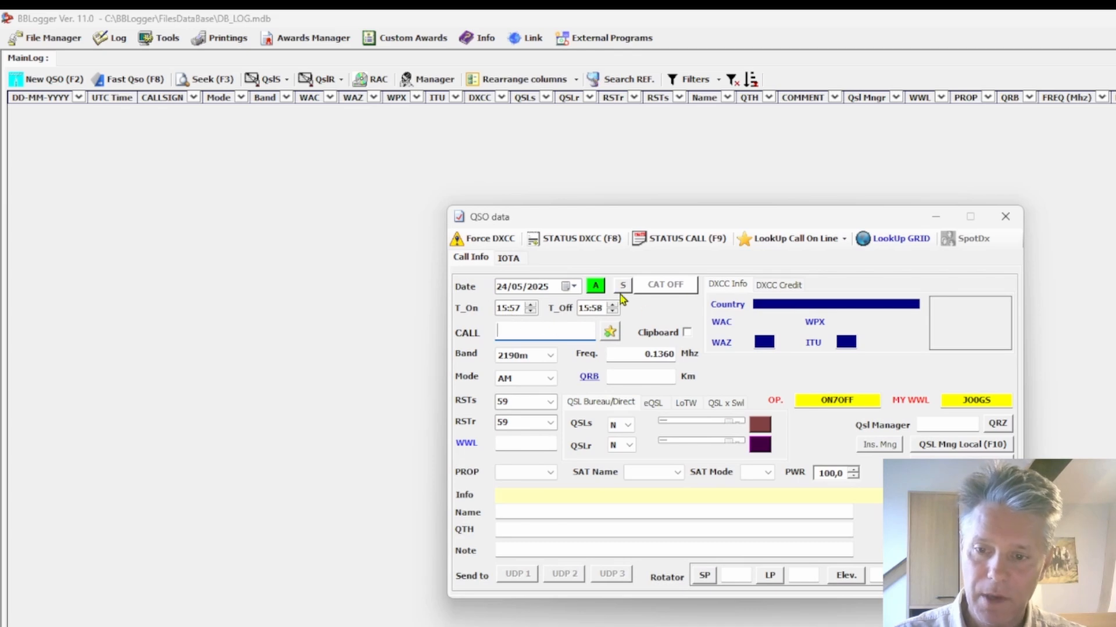
{"action": "left_click", "coordinate": [672, 292]}
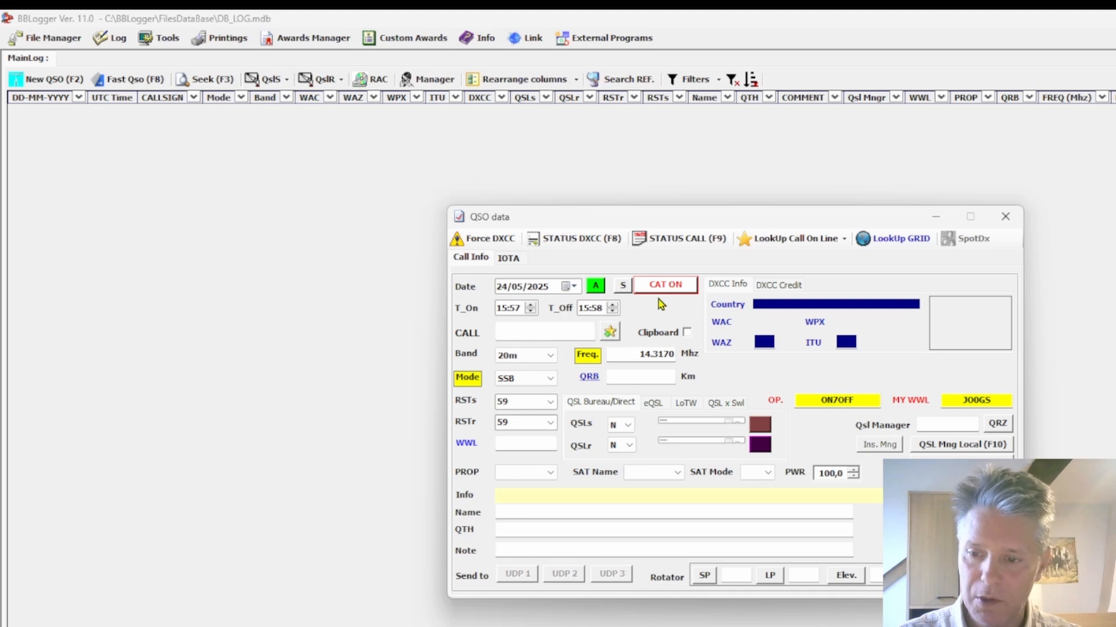
{"action": "left_click", "coordinate": [1004, 218]}
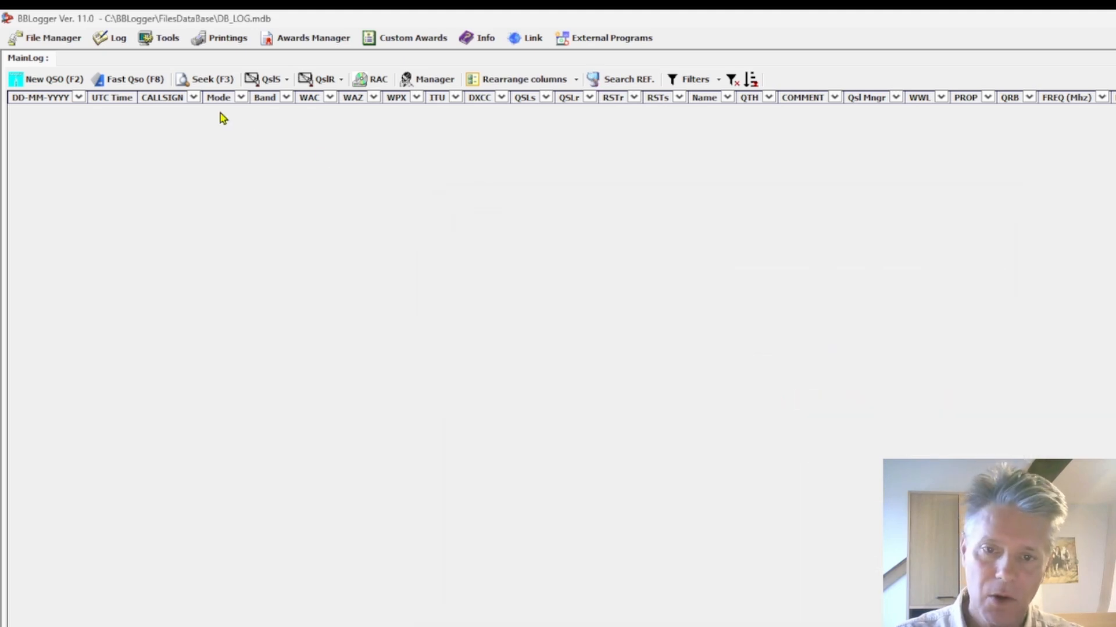
- Review the CAT connection settings in BBLogger's preferences, check the QSO entry with CAT on, and close both windows
{"action": "left_click", "coordinate": [166, 38]}
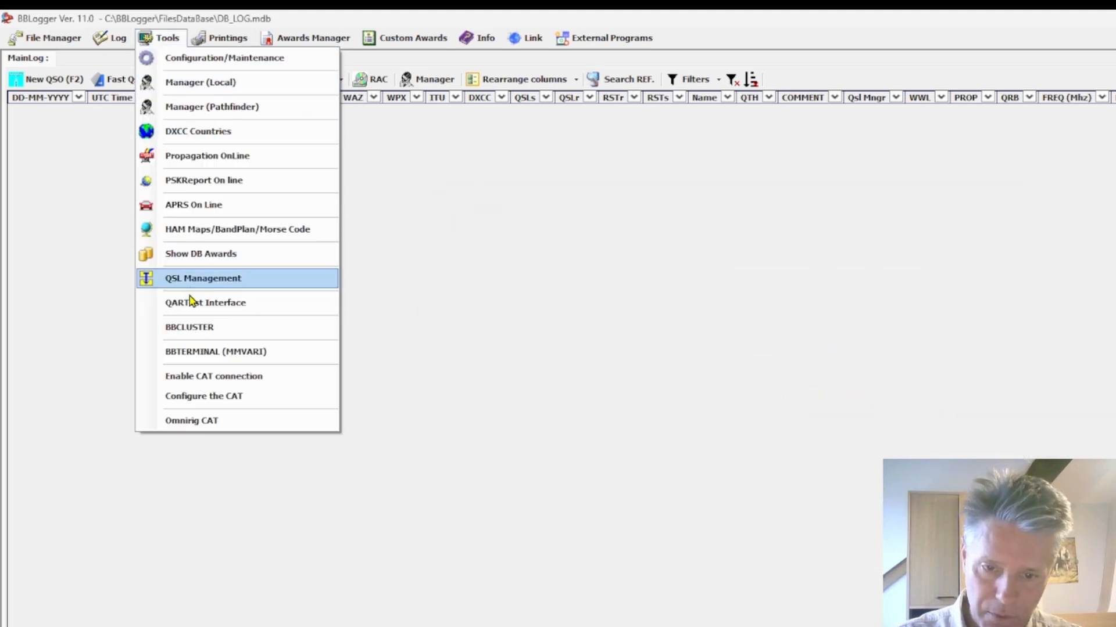
{"action": "left_click", "coordinate": [249, 377]}
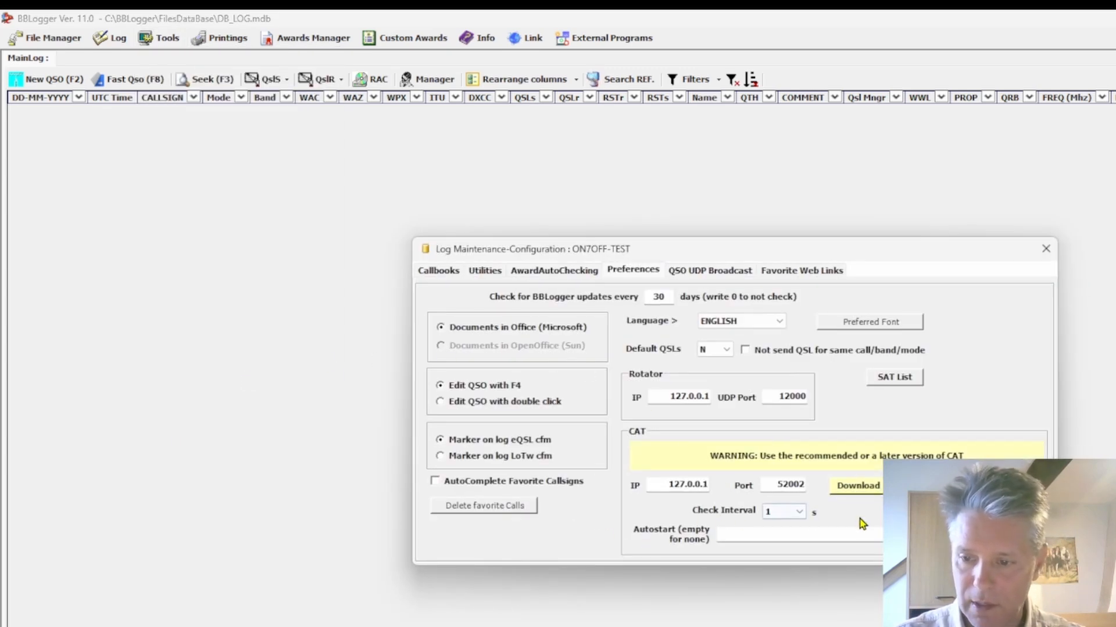
{"action": "left_click", "coordinate": [1046, 250]}
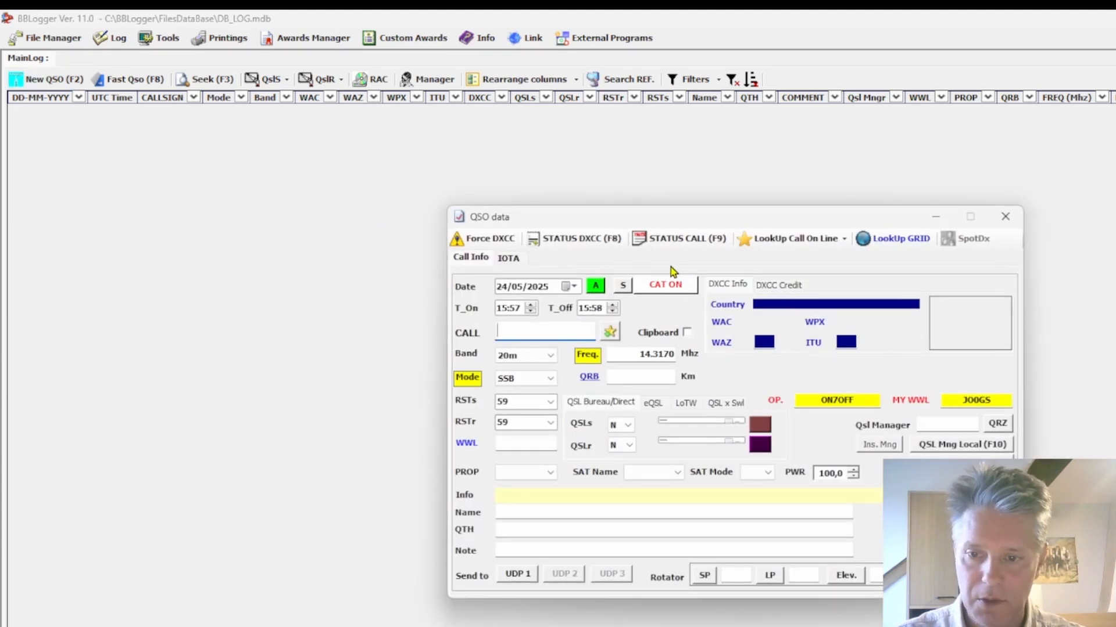
{"action": "left_click", "coordinate": [1007, 223]}
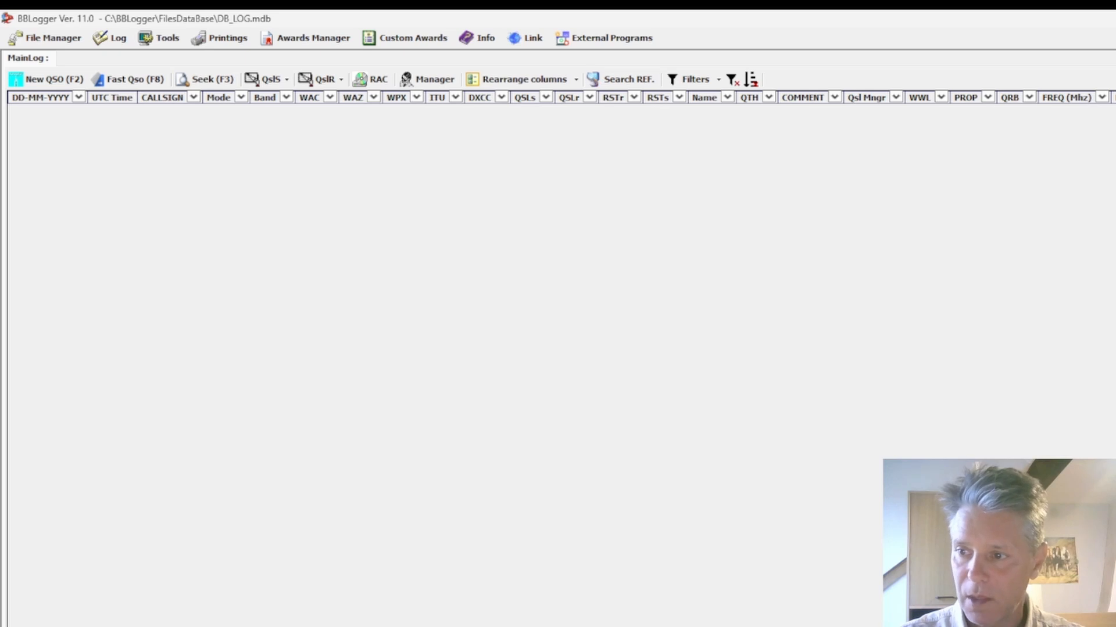
- Exit BBLogger without making a backup and switch to Streamlabs Desktop
{"action": "key", "text": "alt+F4"}
{"action": "left_click", "coordinate": [712, 463]}
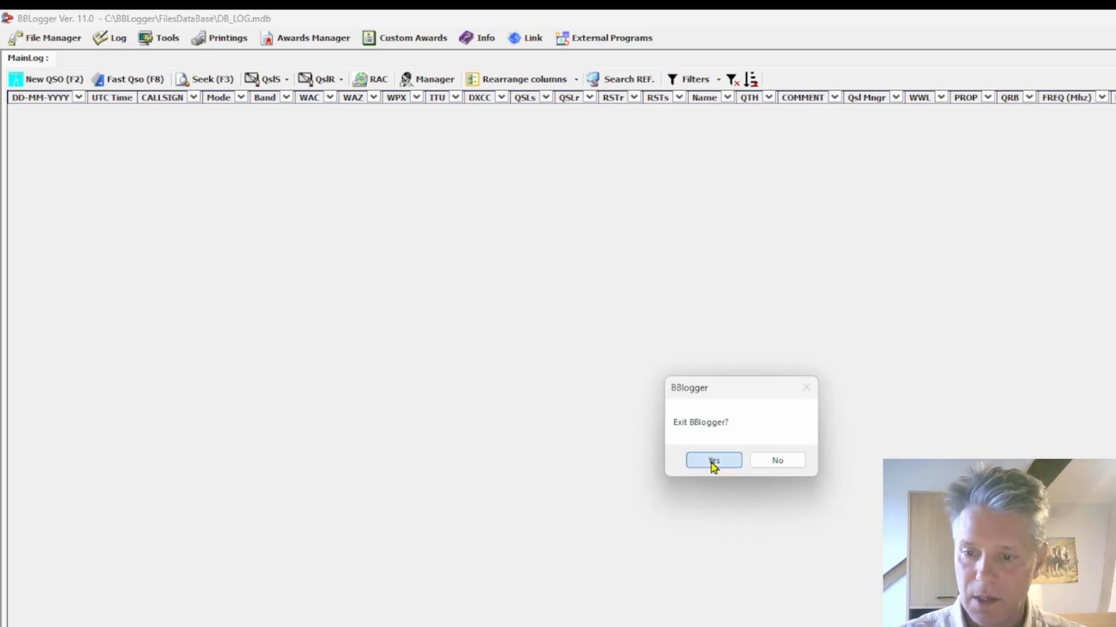
{"action": "left_click", "coordinate": [736, 462]}
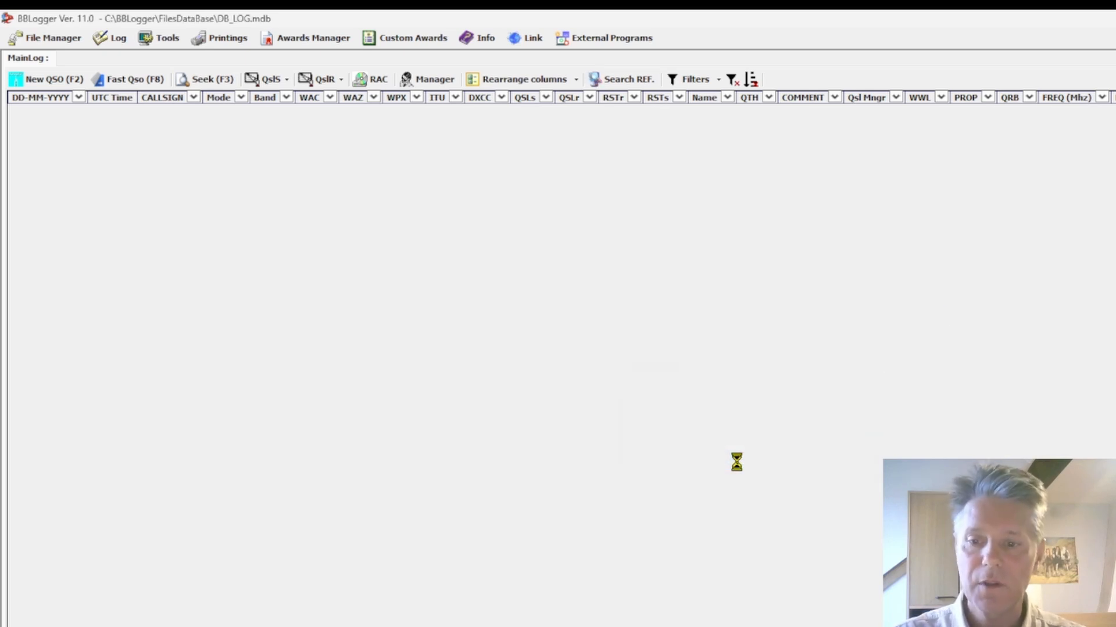
{"action": "left_click", "coordinate": [819, 505]}
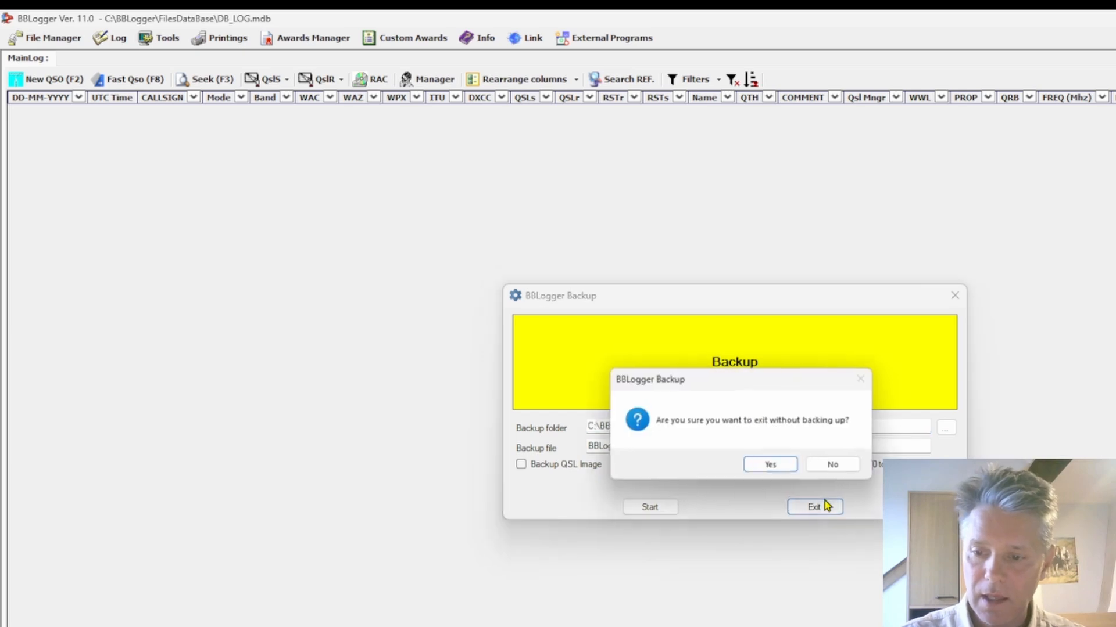
{"action": "left_click", "coordinate": [773, 465]}
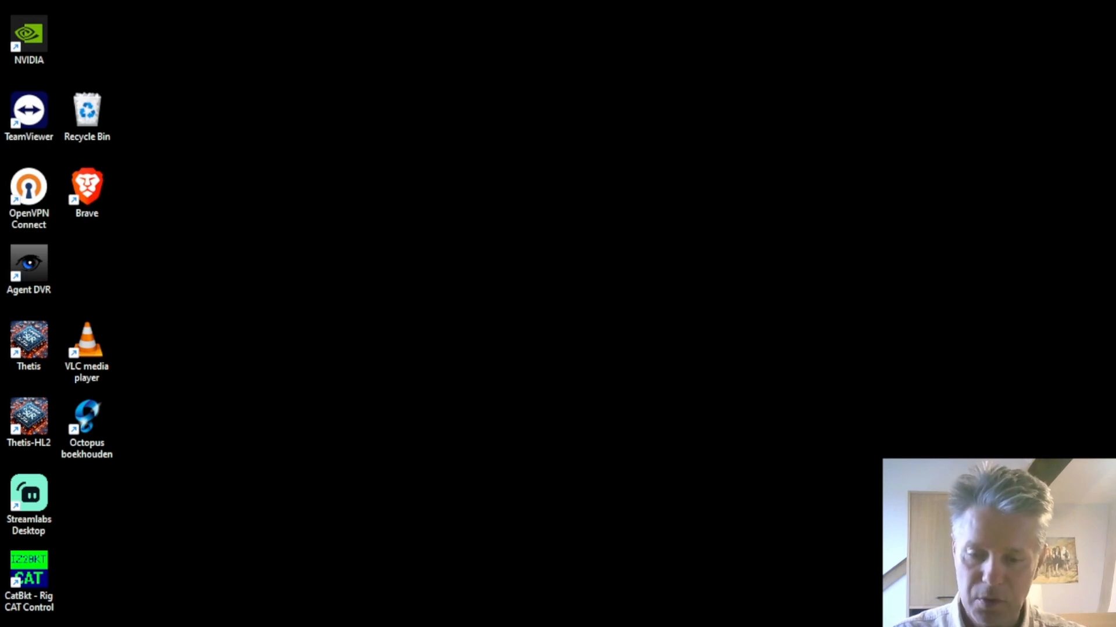
{"action": "key", "text": "alt+Tab"}
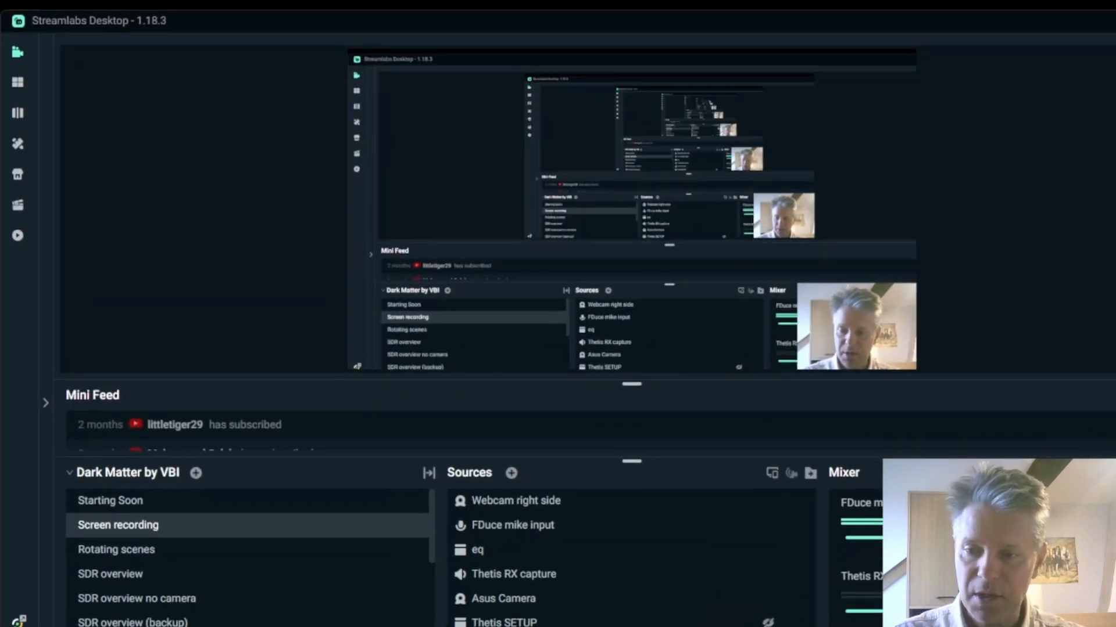